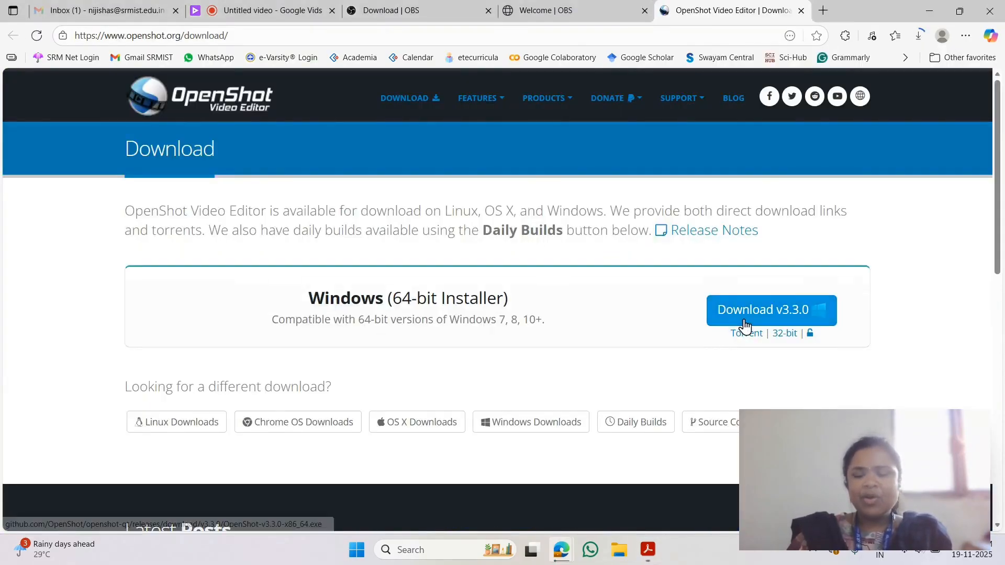
Download the 64-bit Windows installer of OpenShot v3.3.0 and show the browser's list of downloaded files.
click(745, 321)
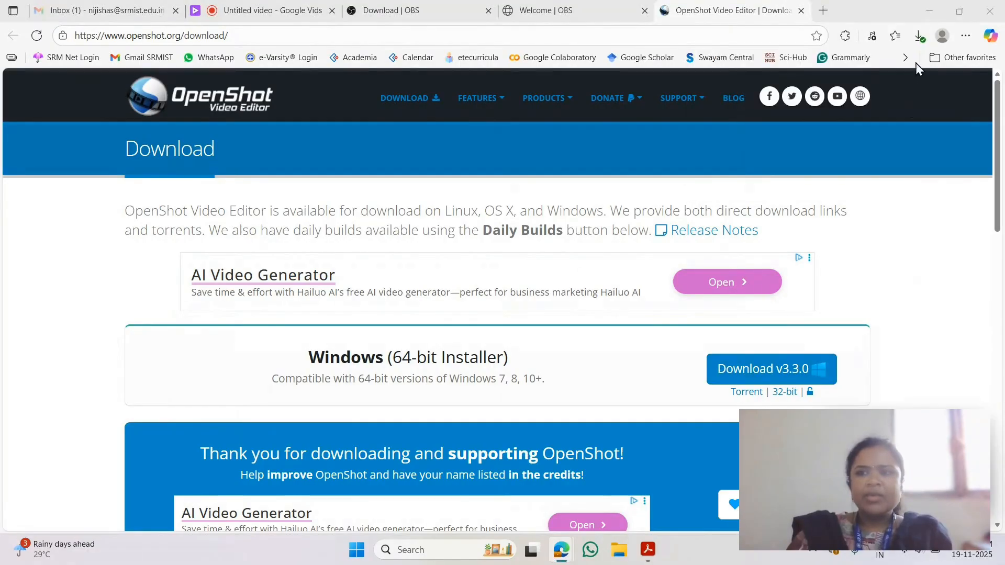
click(921, 39)
click(921, 39)
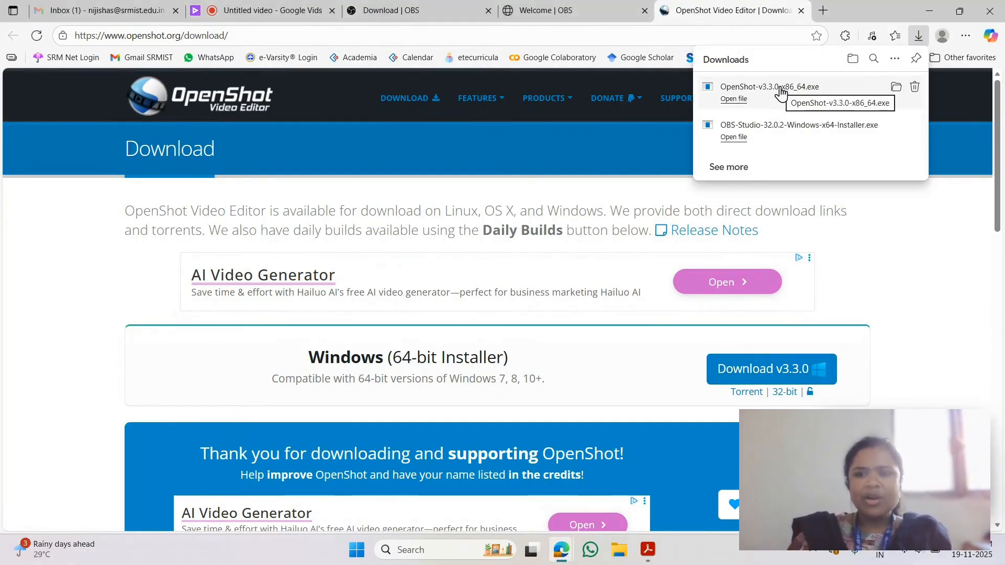
Run the downloaded OBS-Studio-32.0.2-Windows-x64-Installer.exe, install OBS Studio with the default options, and finish without launching it.
click(765, 136)
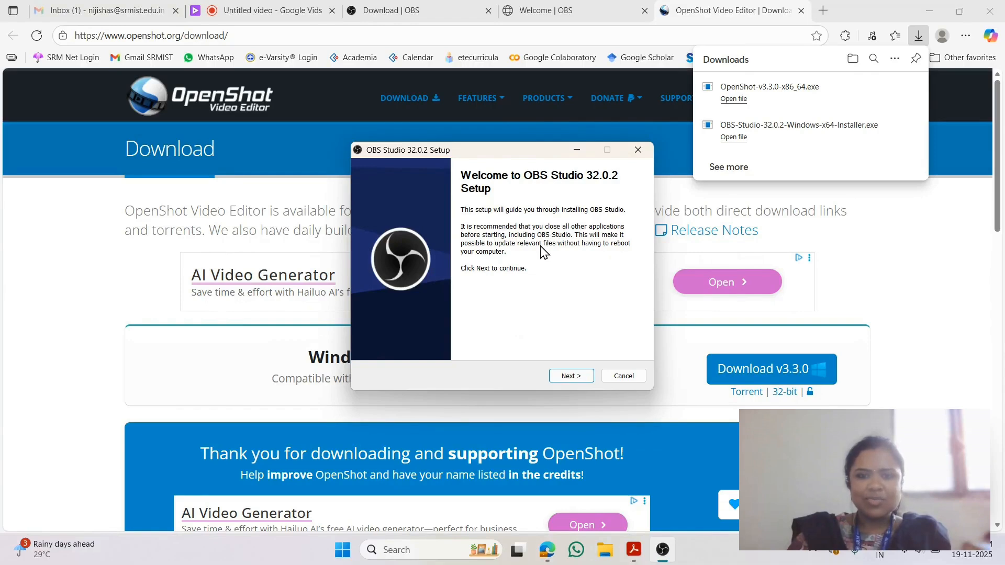
click(570, 377)
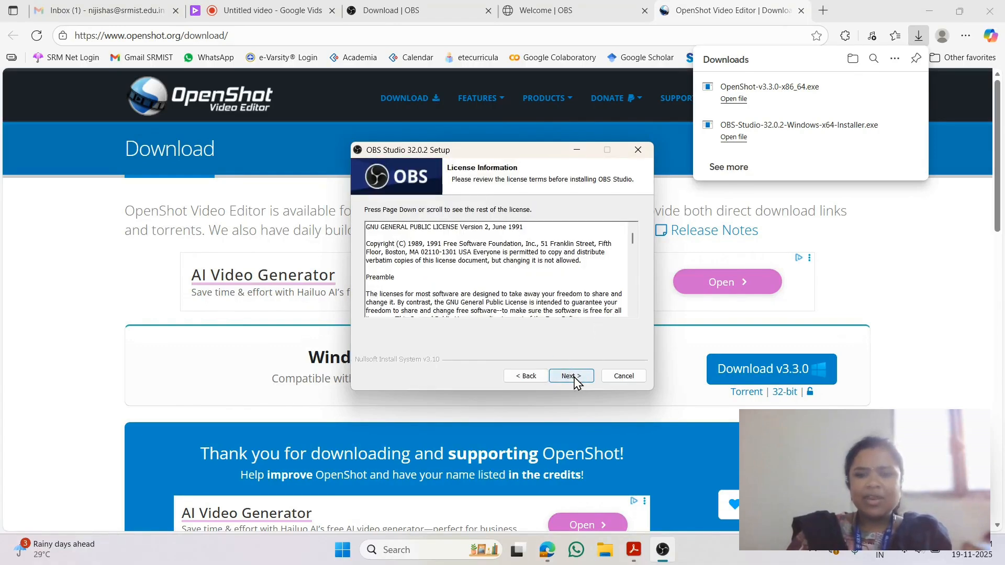
click(572, 377)
click(575, 378)
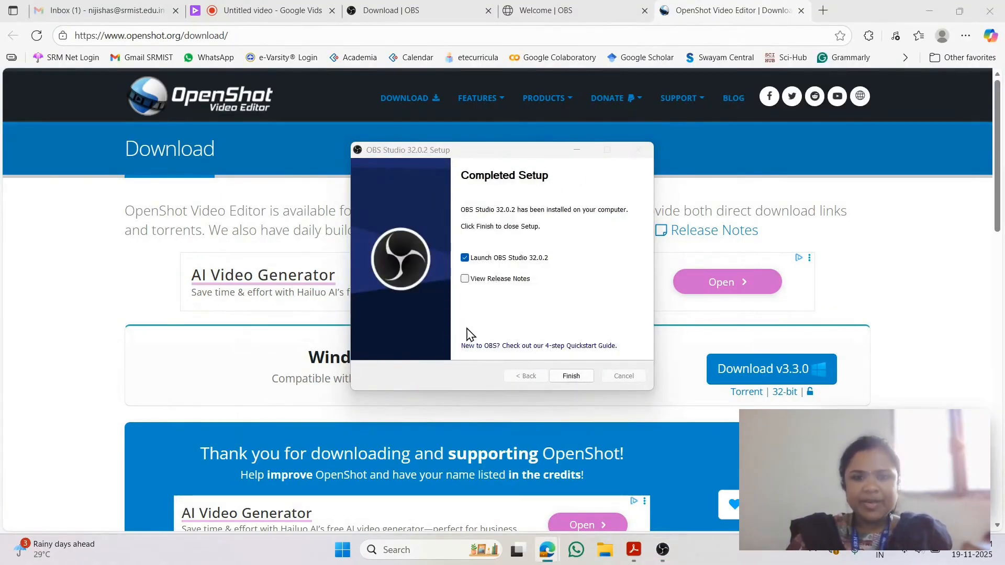
click(509, 259)
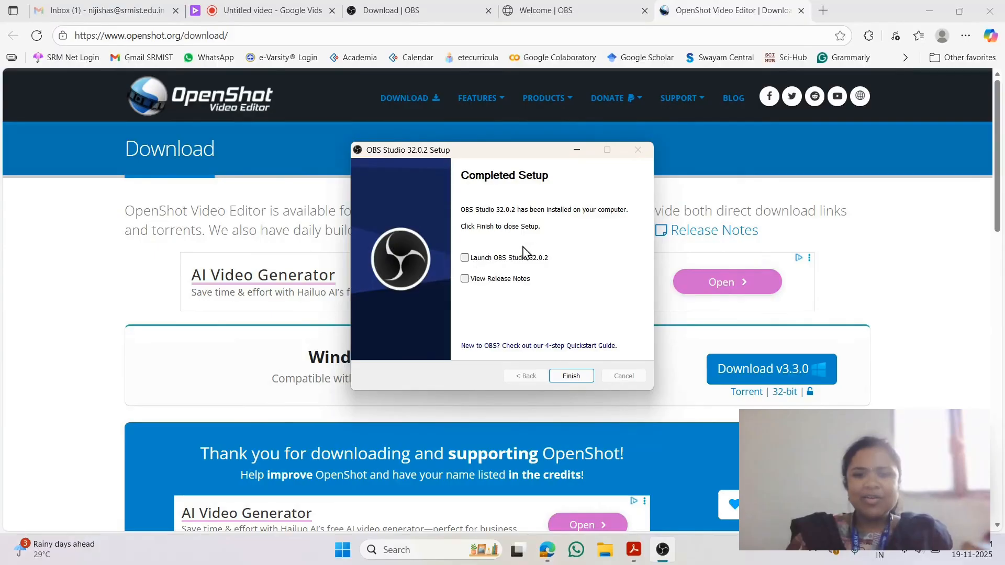
click(582, 377)
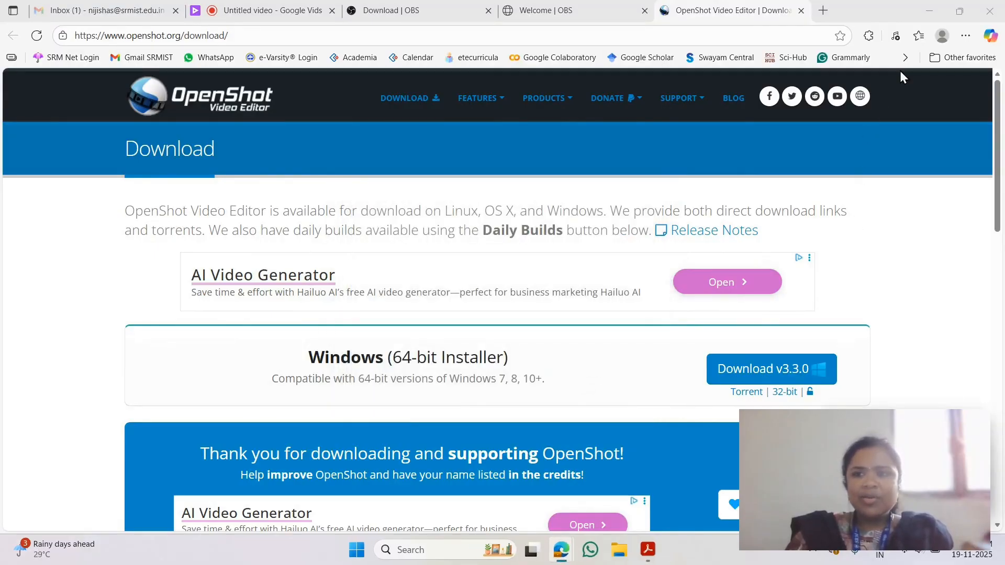
Run the downloaded OpenShot-v3.3.0-x86_64.exe installer in English and accept the license agreement.
key(ctrl+j)
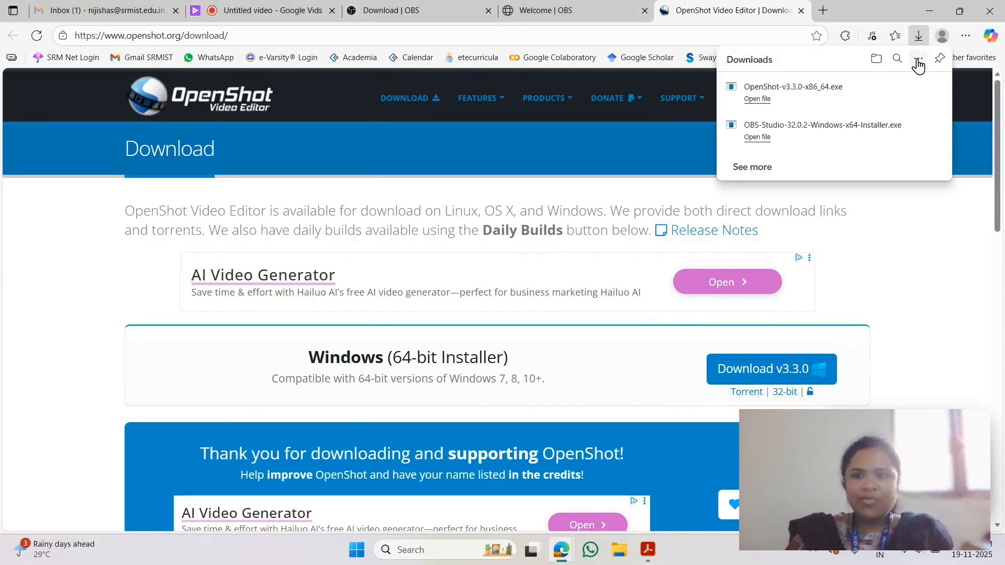
click(786, 94)
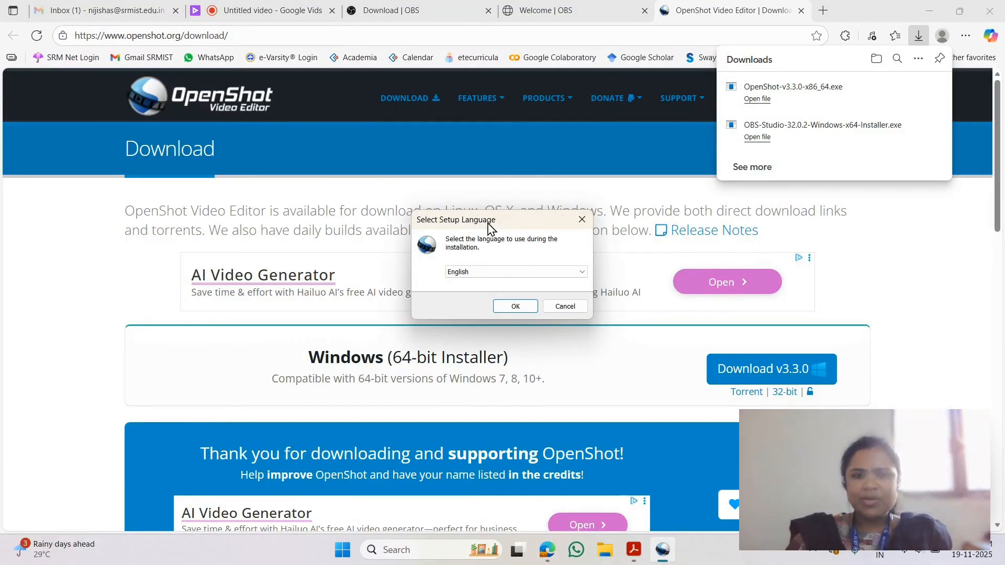
click(516, 307)
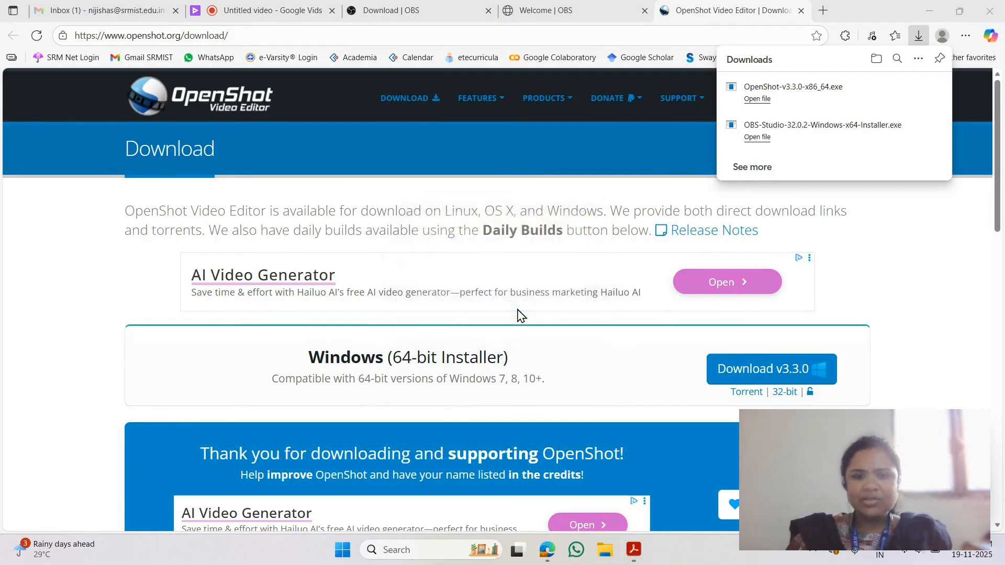
click(425, 338)
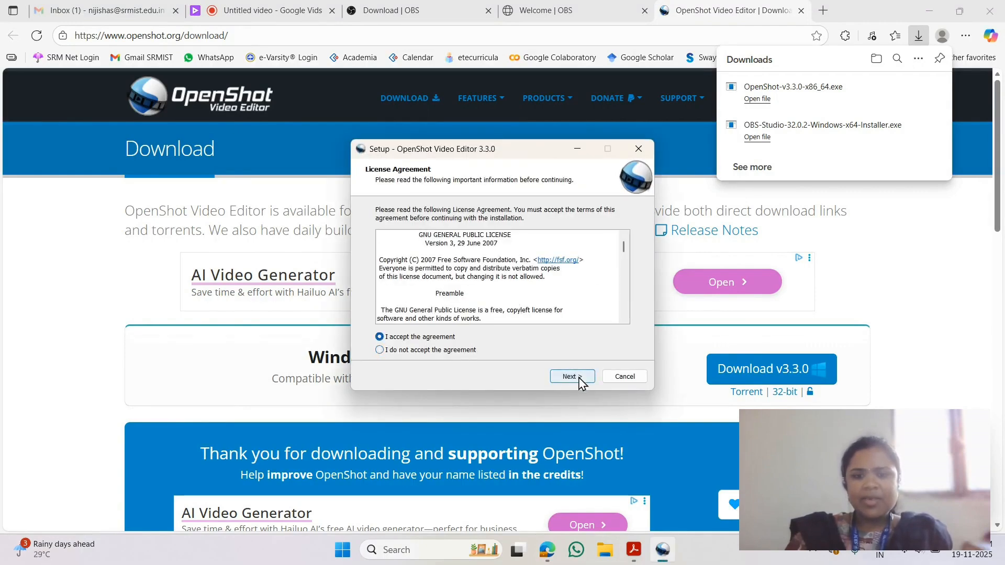
Install OpenShot with the desktop shortcut, .osp association and firewall exception enabled, and finish the setup without launching it.
click(575, 377)
click(579, 380)
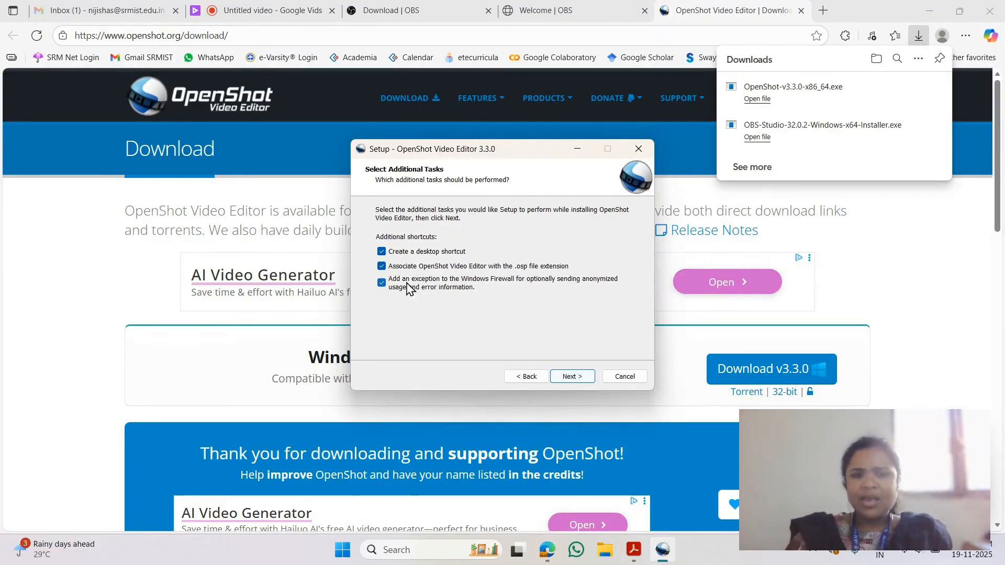
click(578, 384)
click(578, 383)
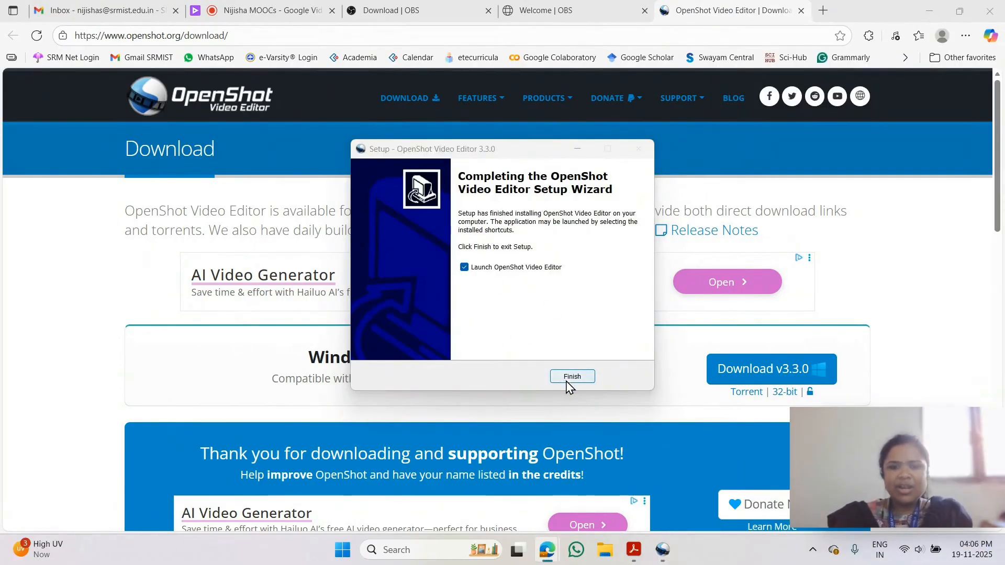
click(502, 268)
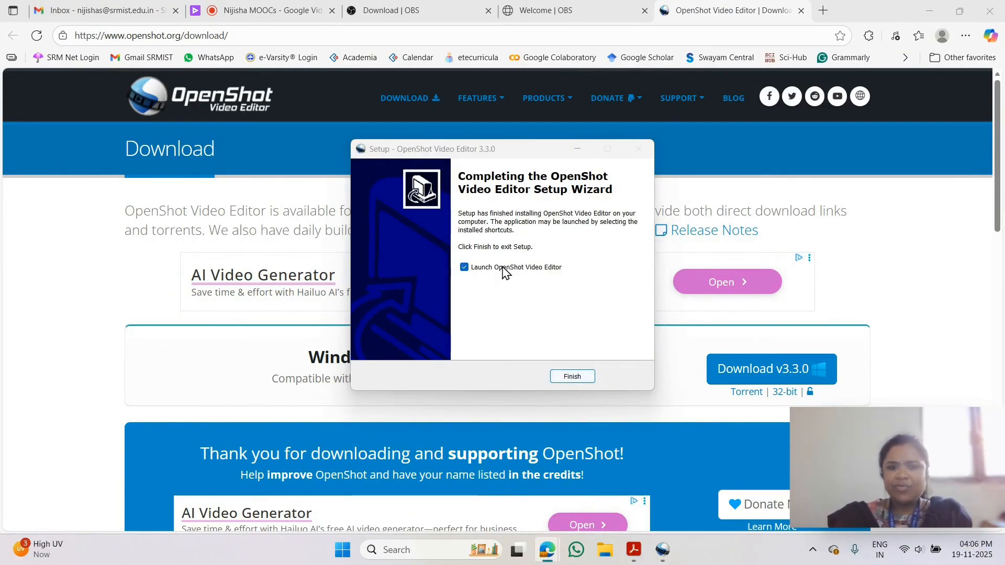
click(572, 377)
Launch OBS Studio from the desktop and choose "Optimize just for recording, I will not be streaming" in the Auto-Configuration Wizard.
click(999, 559)
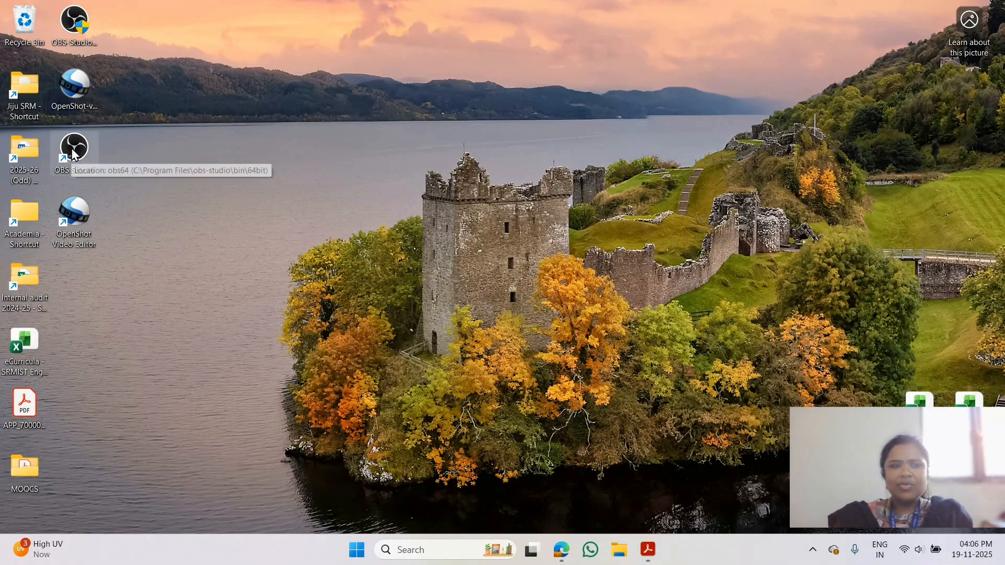
double_click(85, 143)
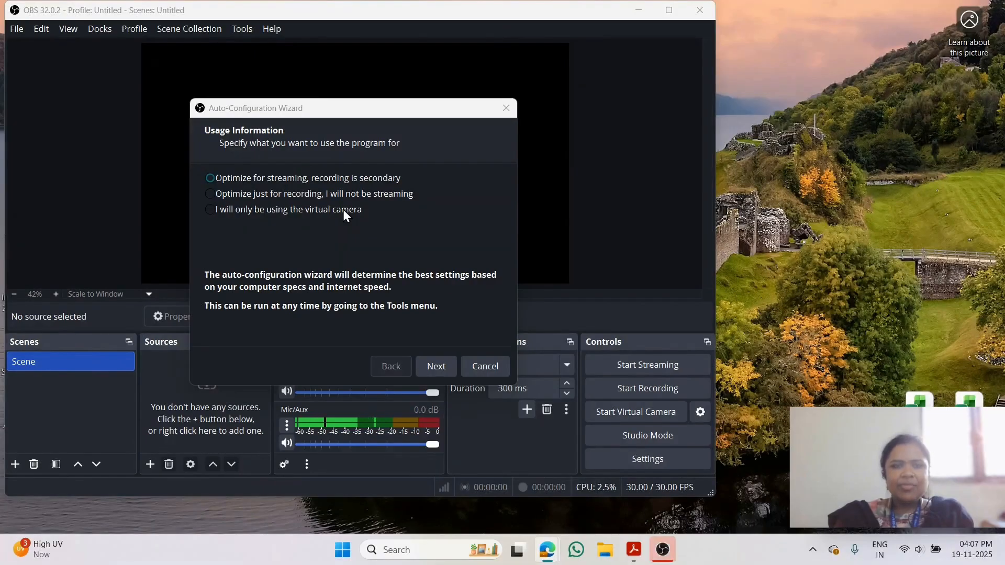
click(313, 109)
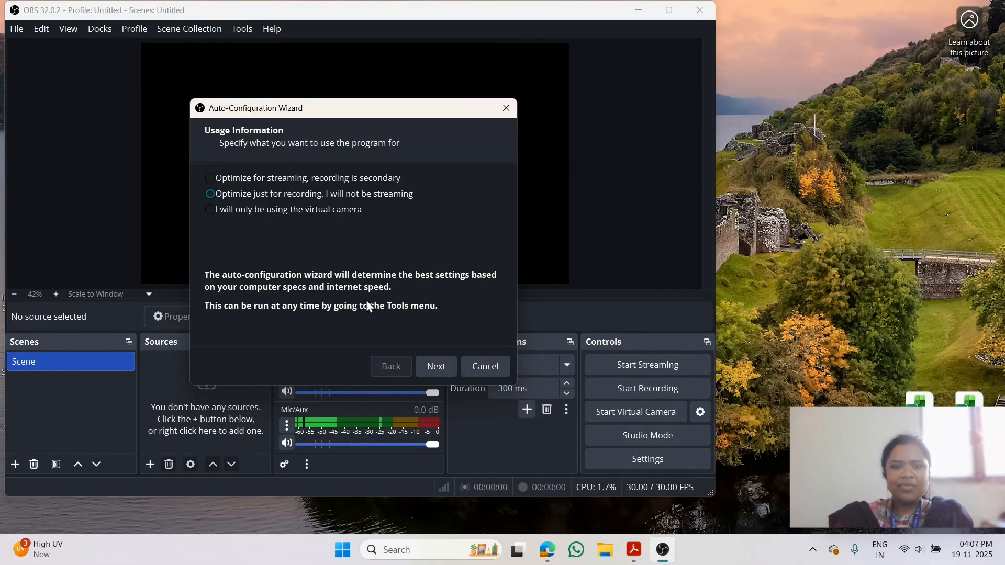
click(437, 367)
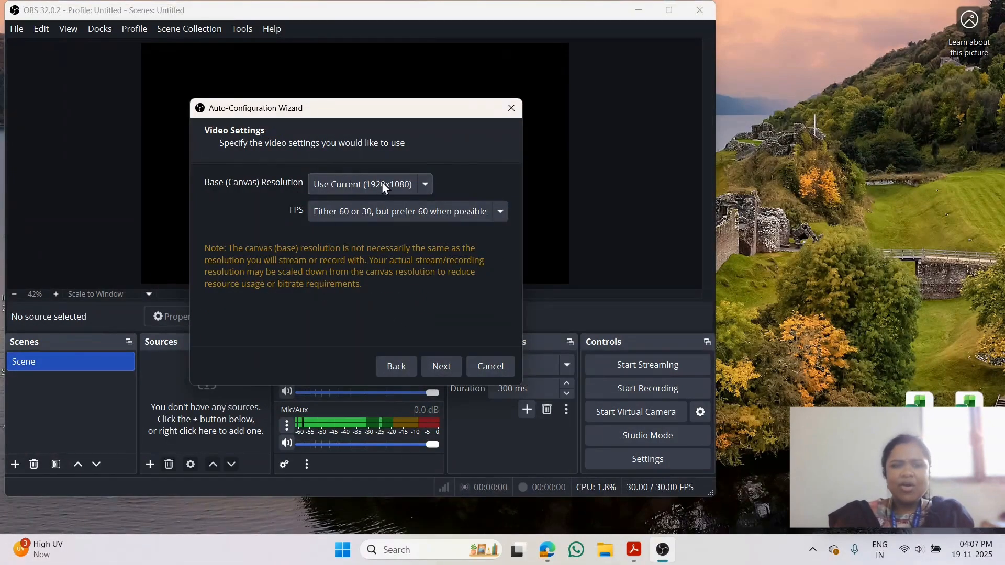
Keep the 1920x1080 canvas resolution and "Either 60 or 30, but prefer 60 when possible" FPS, and apply the wizard's recommended settings.
click(413, 217)
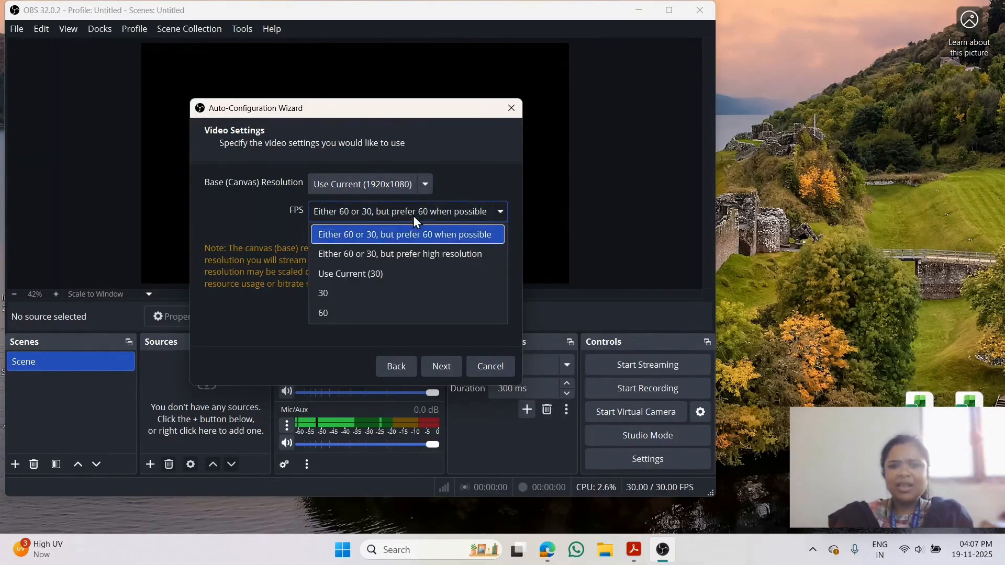
click(384, 183)
click(384, 183)
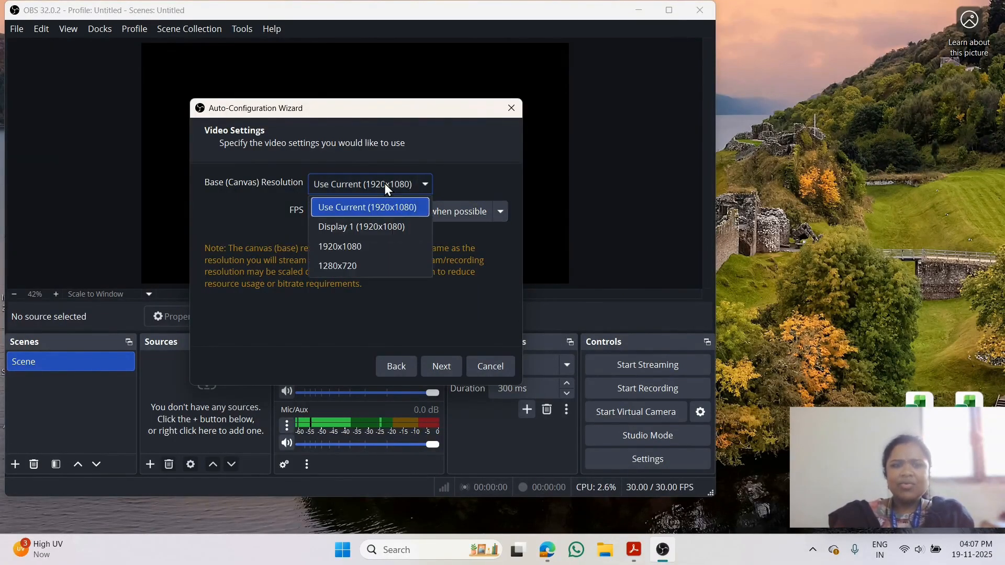
click(384, 183)
click(446, 370)
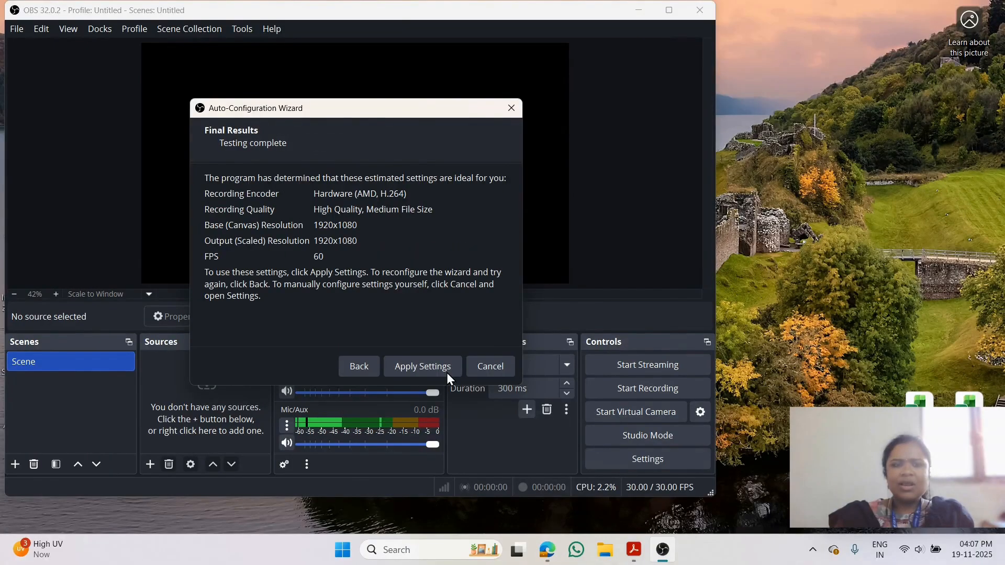
click(425, 367)
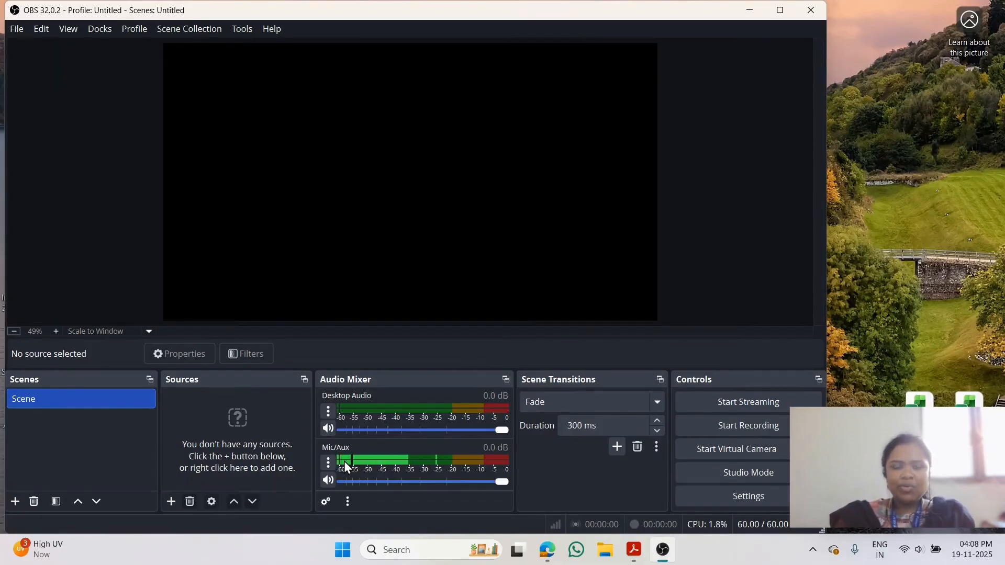
Rename the existing scene as "Official education video".
right_click(34, 396)
click(102, 215)
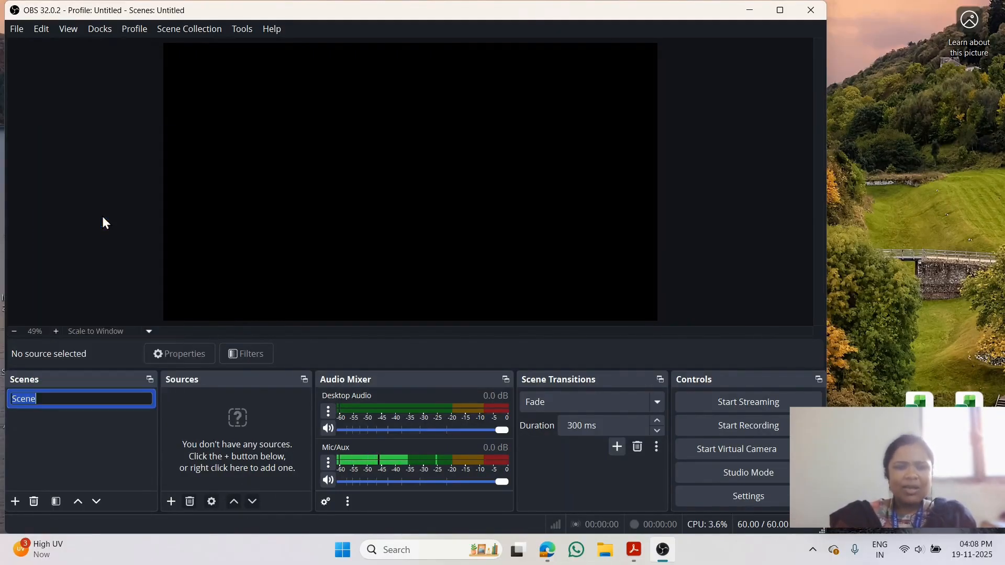
text(Official)
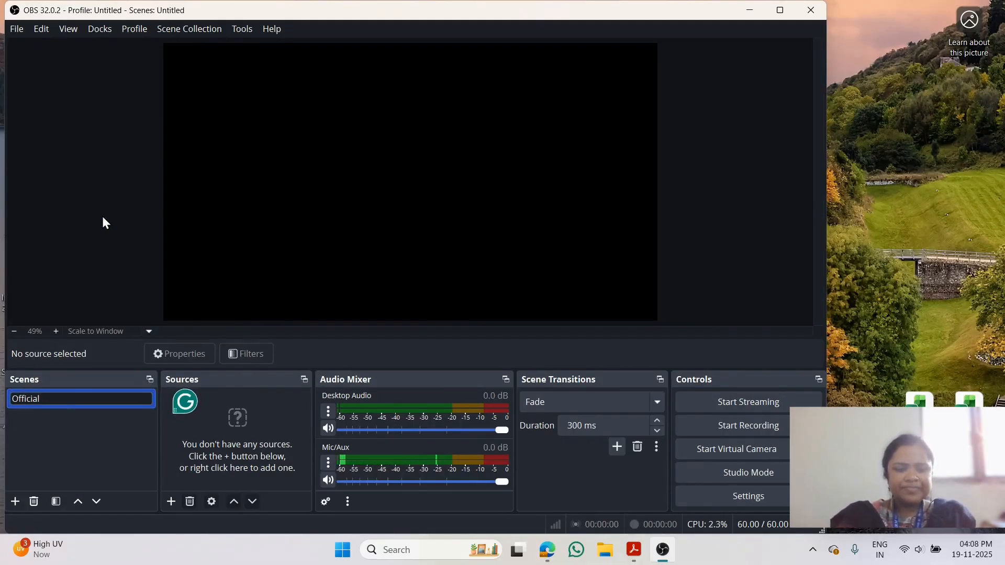
text( education)
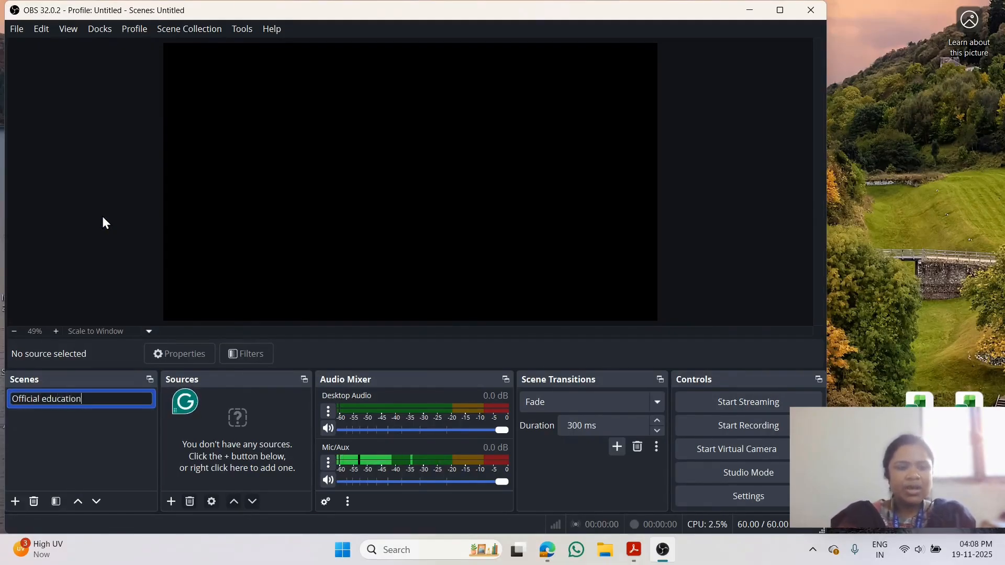
text( video)
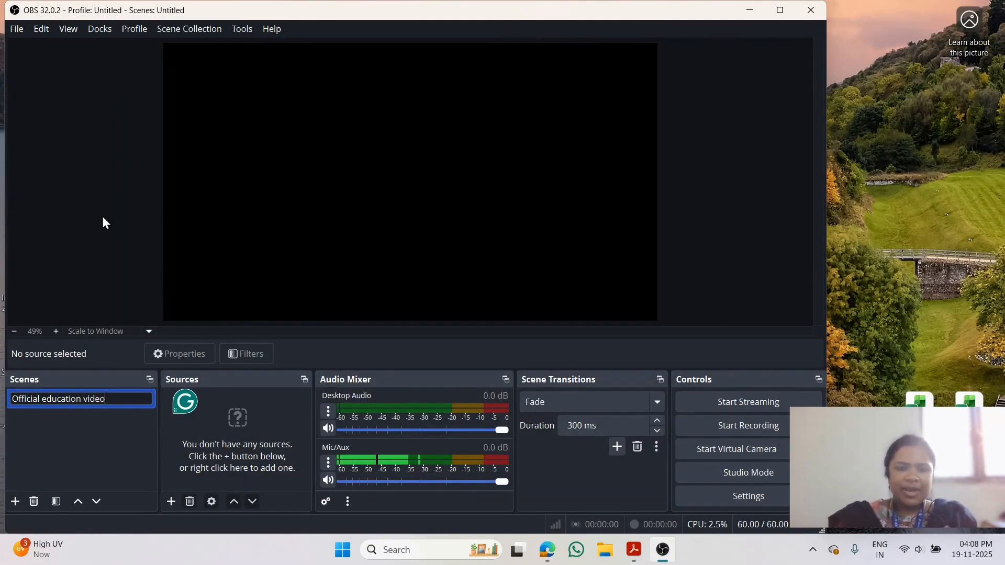
key(Return)
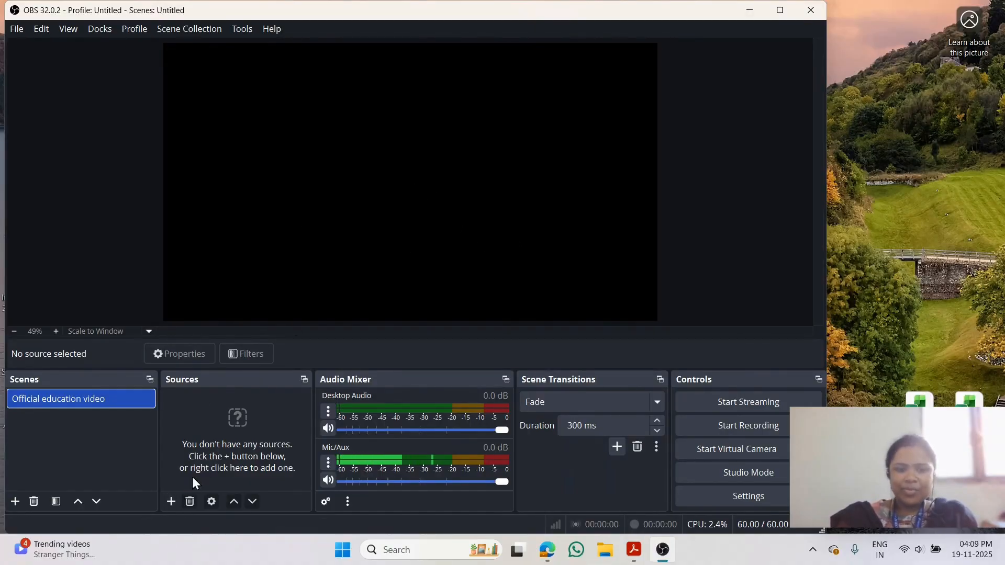
Add a new Video Capture Device source named "My camera" to the scene.
click(169, 501)
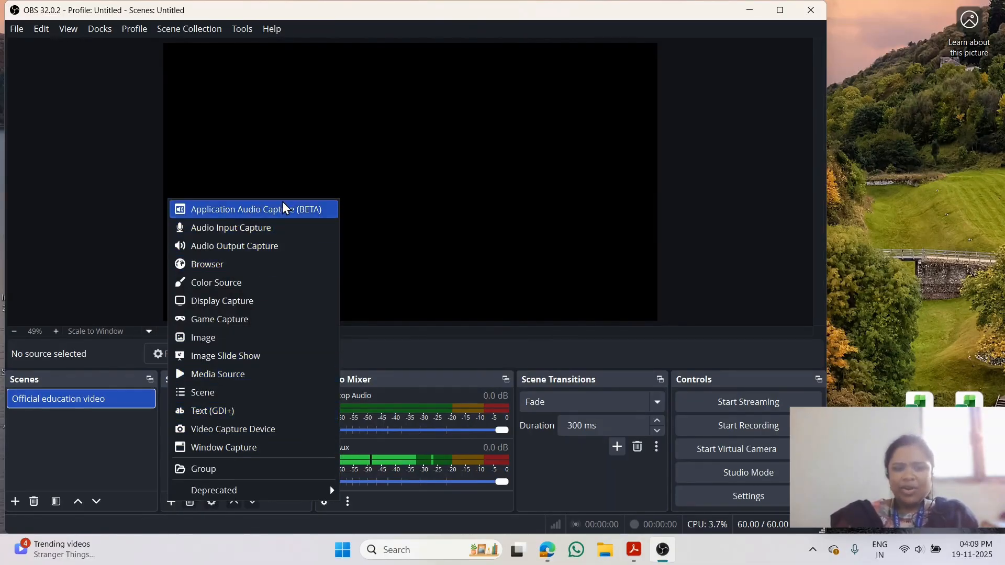
click(225, 436)
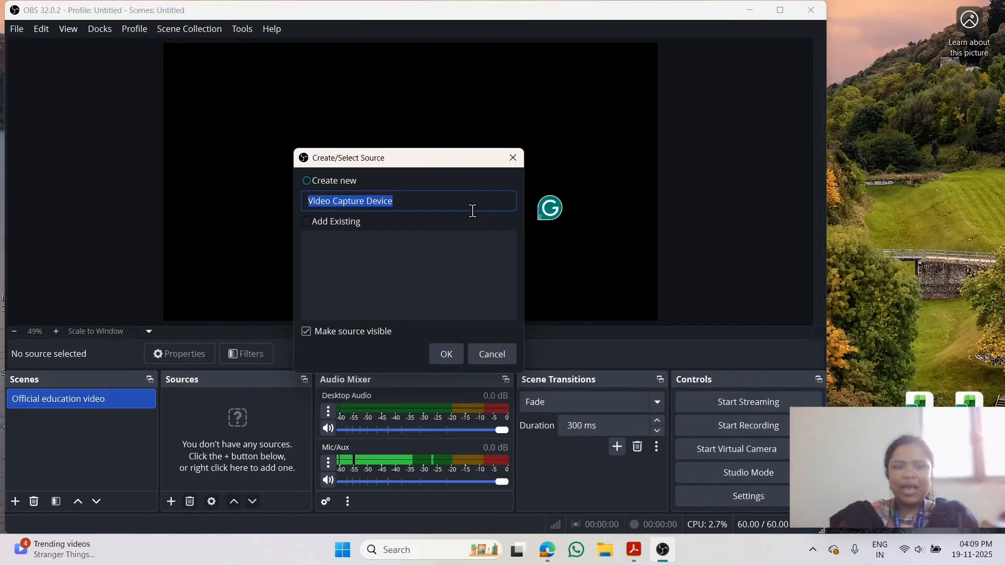
text(My camera)
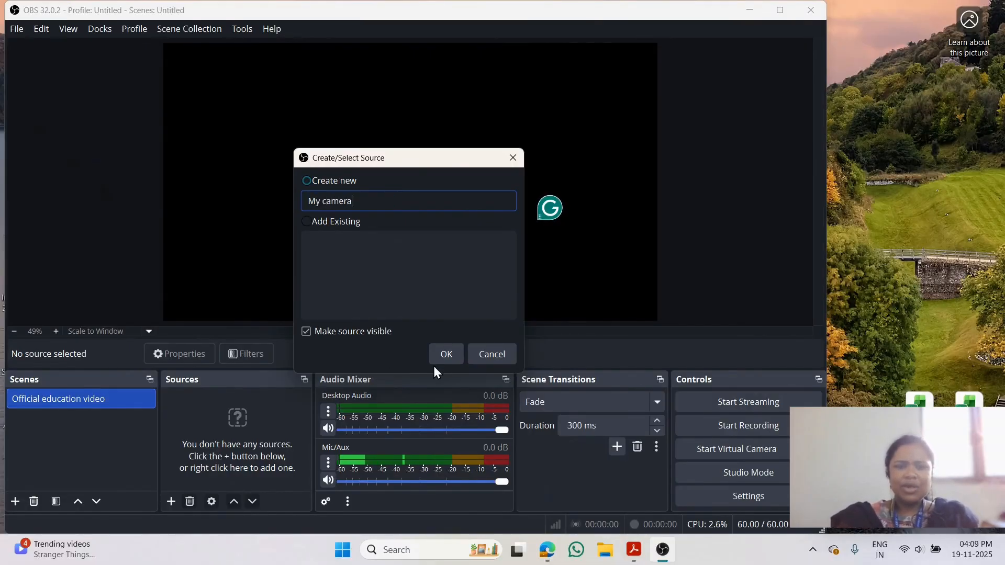
click(452, 360)
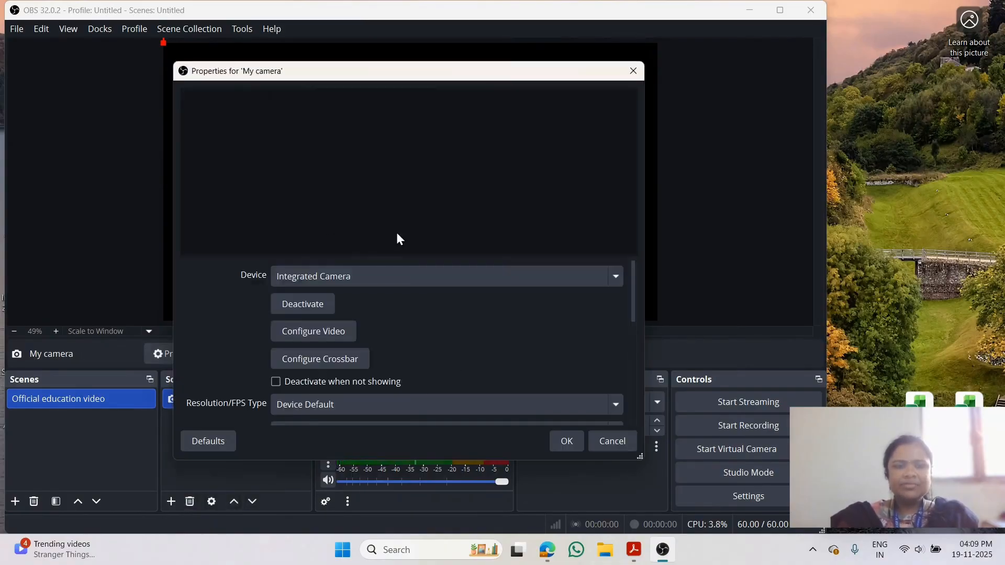
Use Integrated Camera as the device for "My camera", keep the audio output mode at "Capture audio only", and accept the properties.
click(357, 278)
click(313, 293)
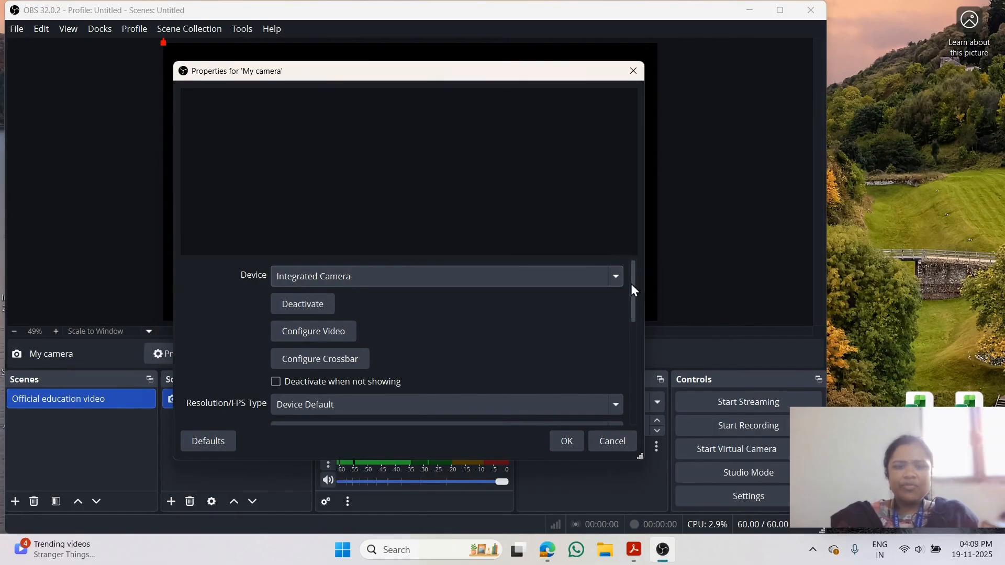
scroll(634, 309, down, 1)
drag(634, 307, 633, 407)
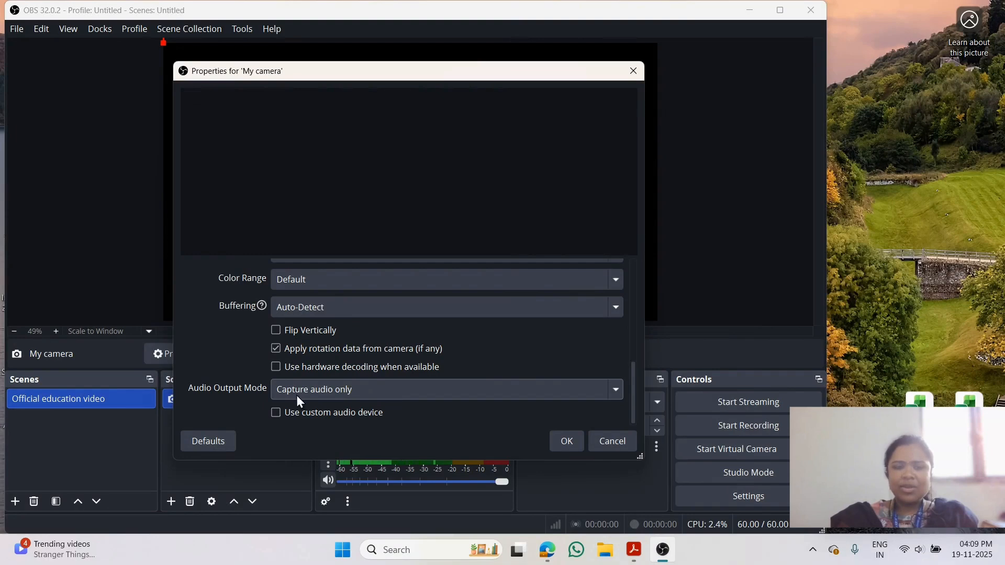
click(576, 440)
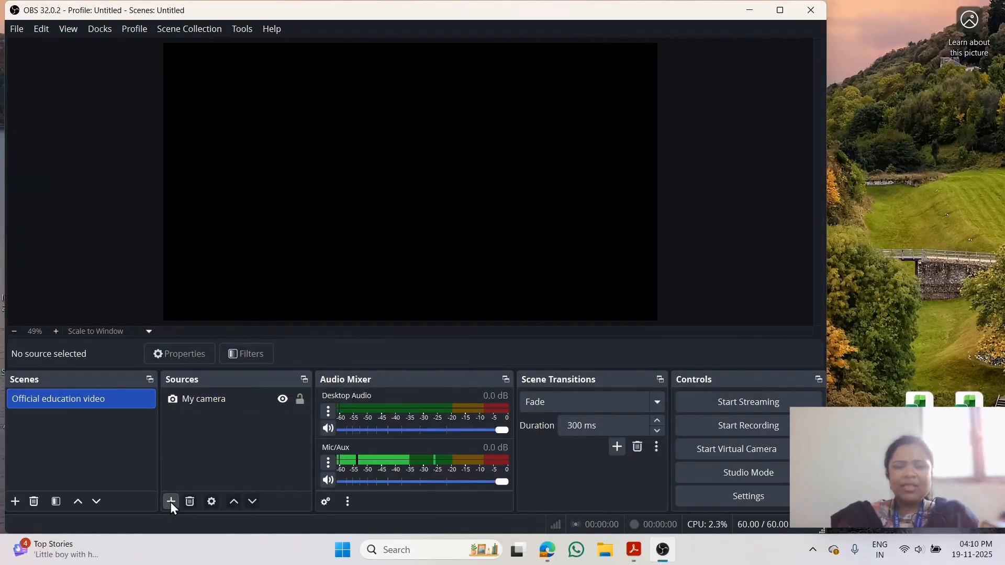
Add a new Display Capture source to the "Official education video" scene, keeping the default source name.
click(170, 501)
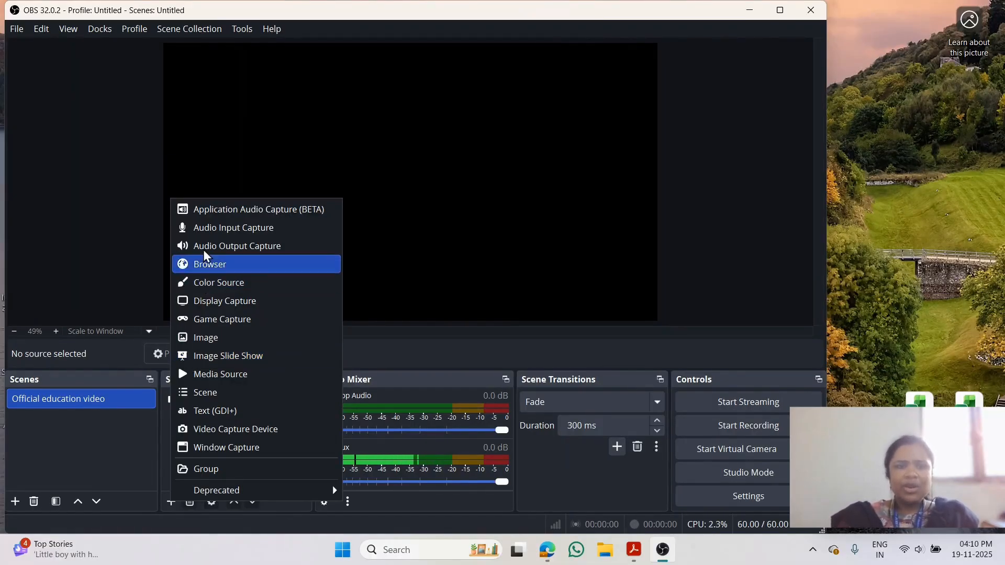
click(258, 300)
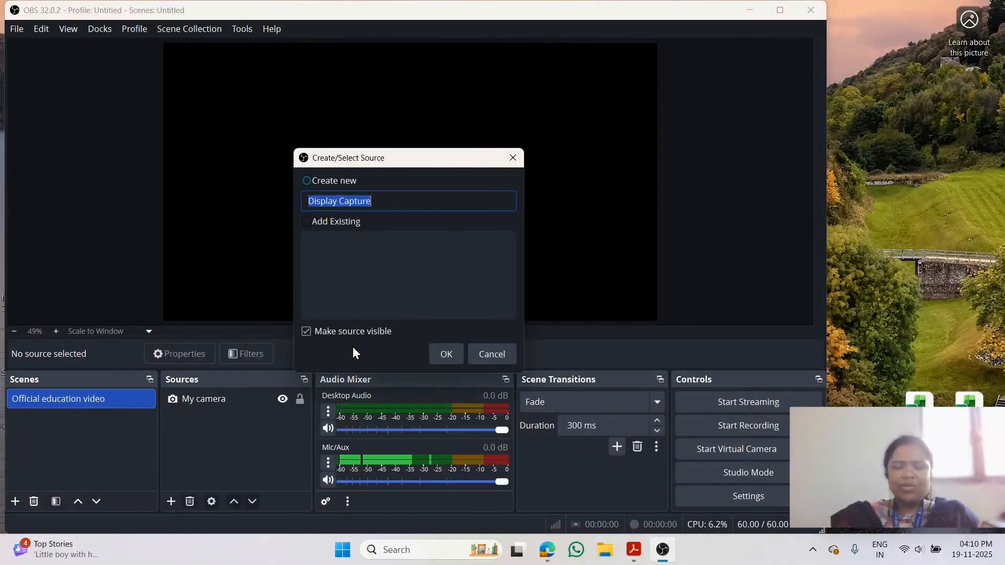
click(447, 353)
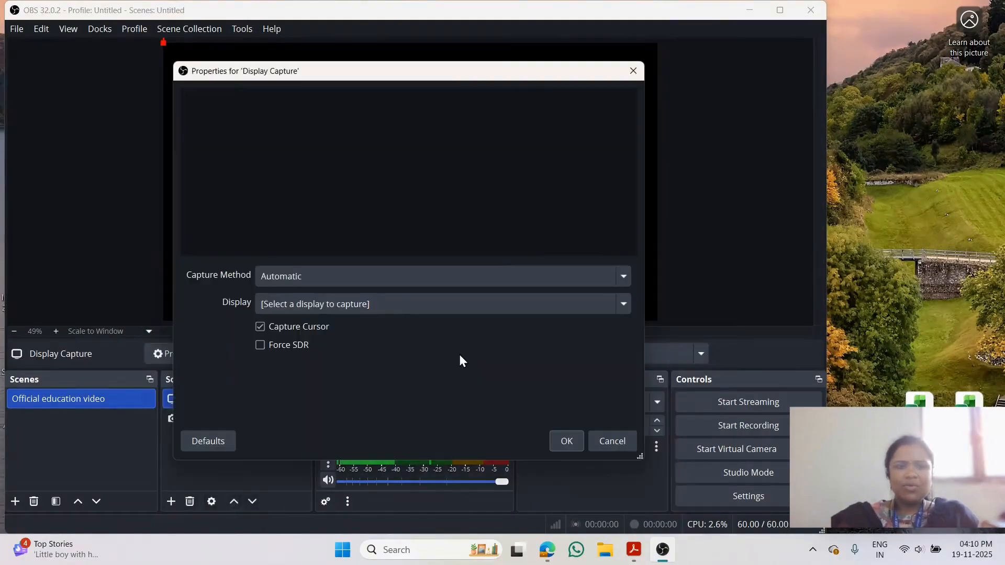
Keep the capture method at Automatic, choose the 1920x1080 primary monitor as the display to capture, and accept the properties.
click(348, 276)
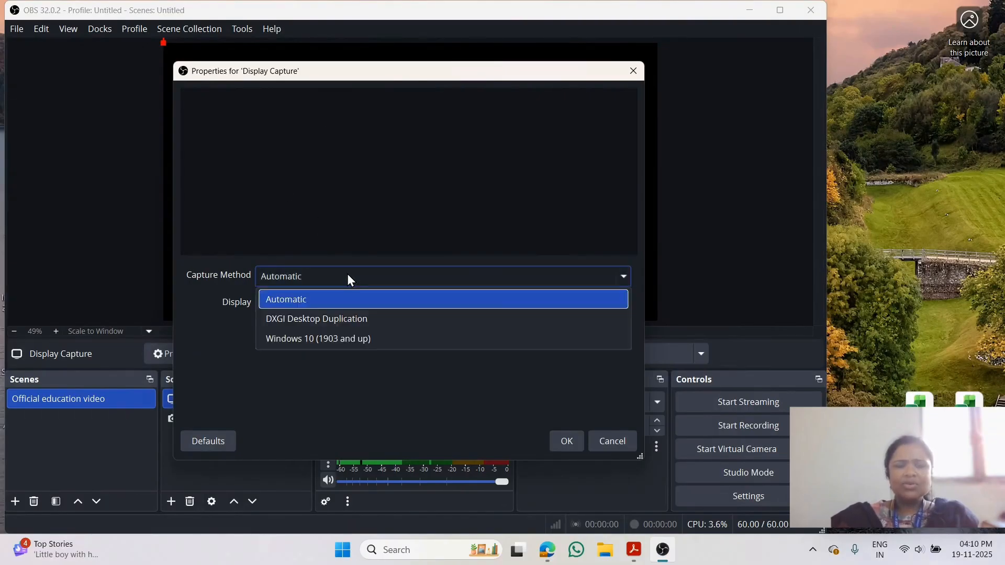
click(350, 280)
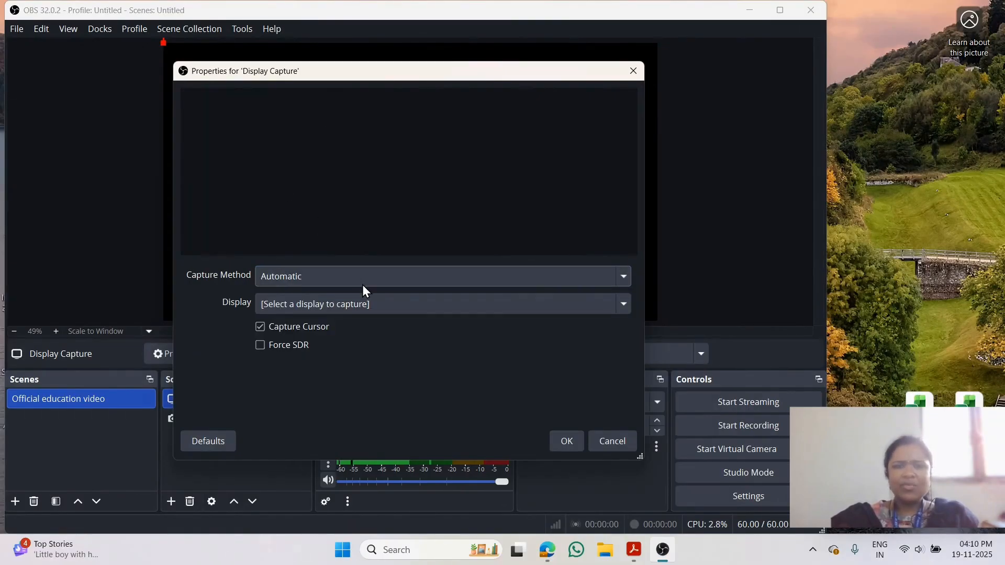
click(364, 308)
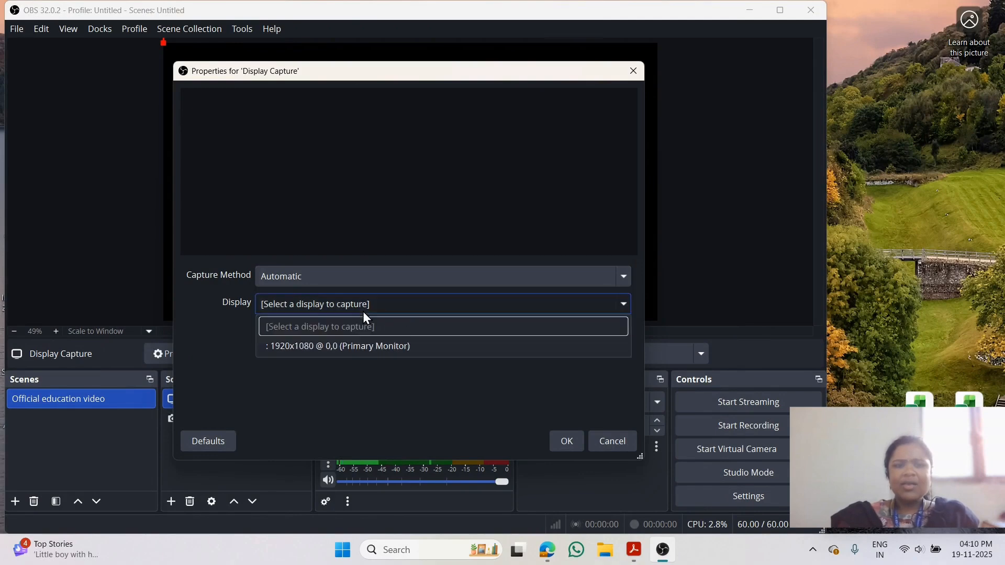
click(365, 344)
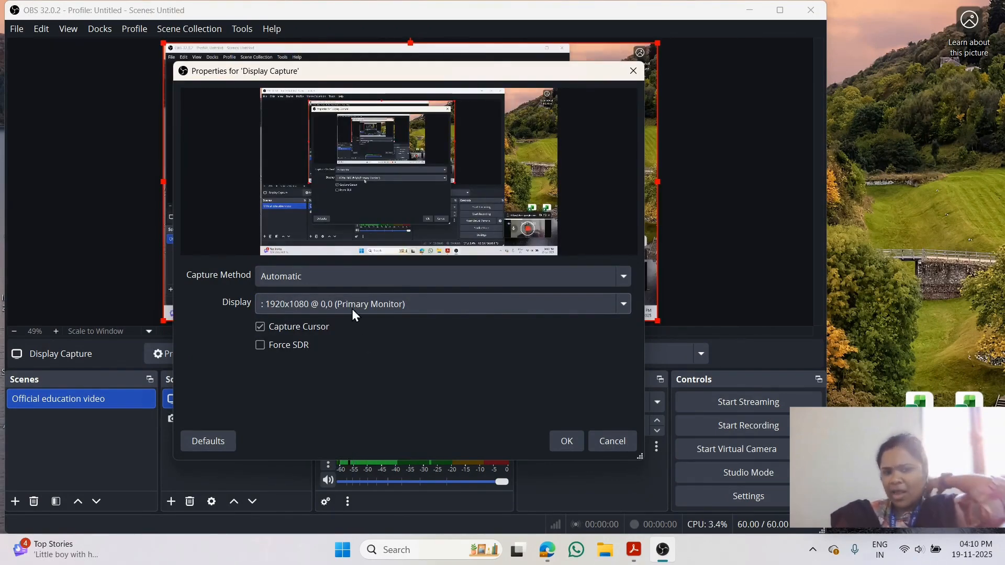
click(351, 309)
click(356, 350)
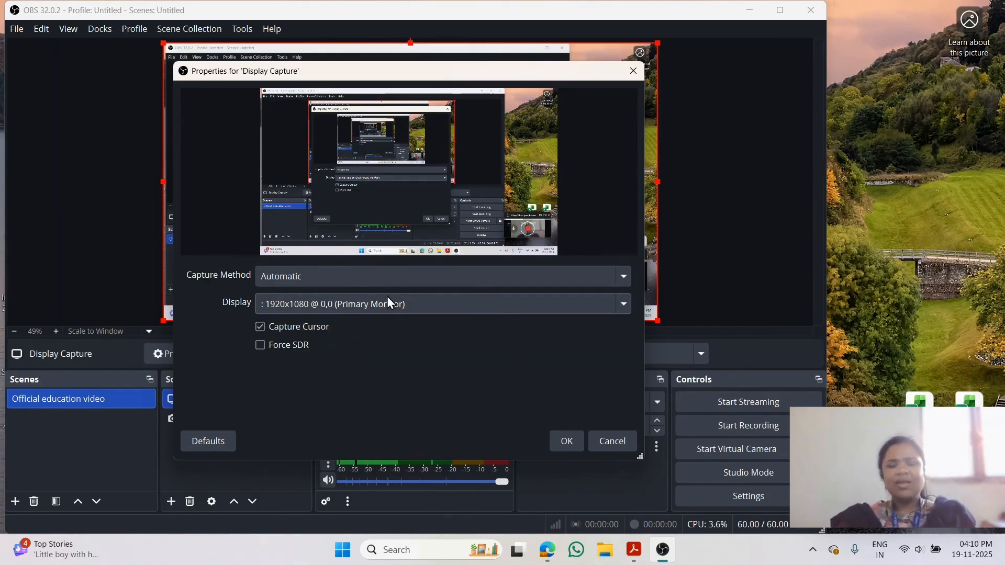
click(567, 445)
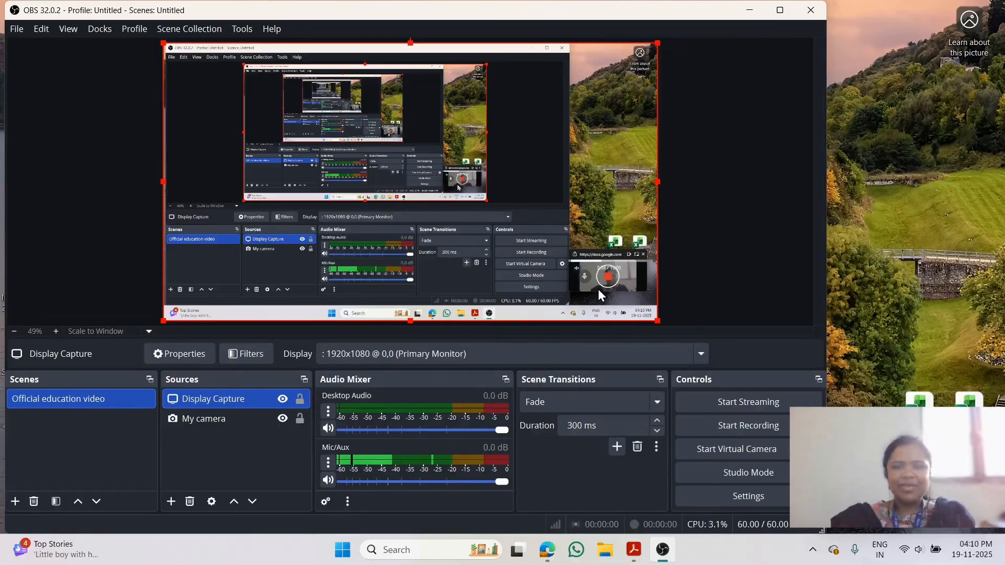
click(219, 418)
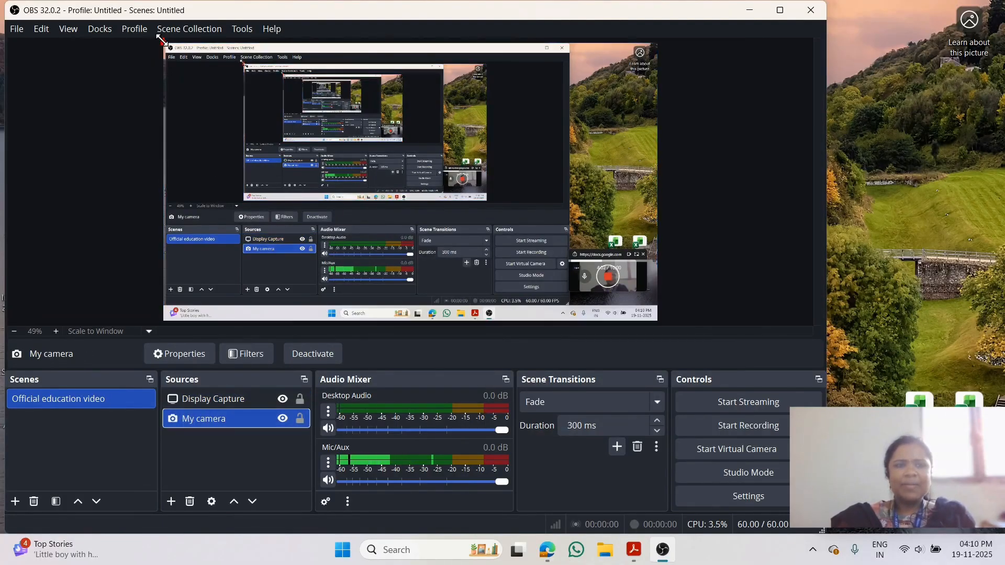
click(171, 500)
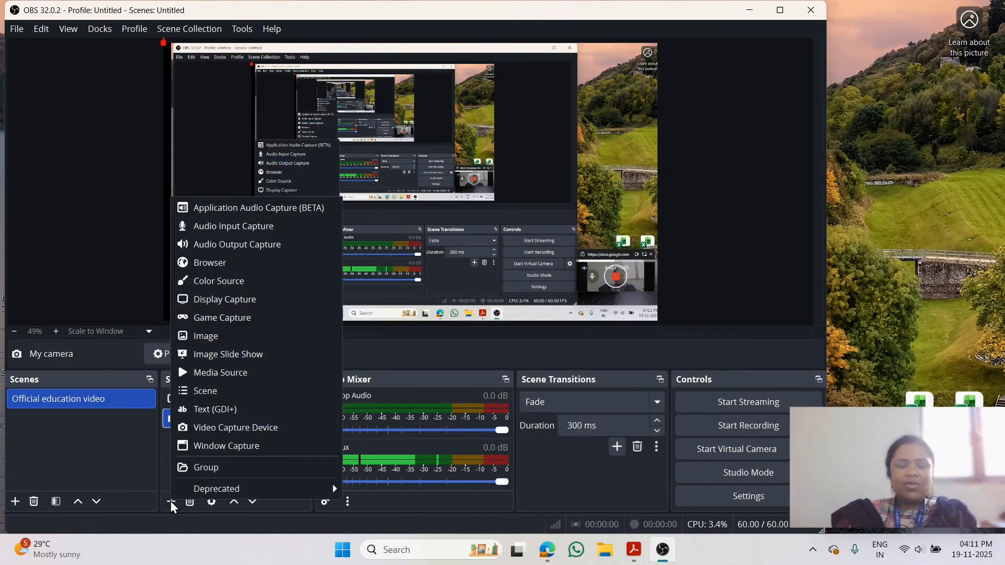
click(228, 338)
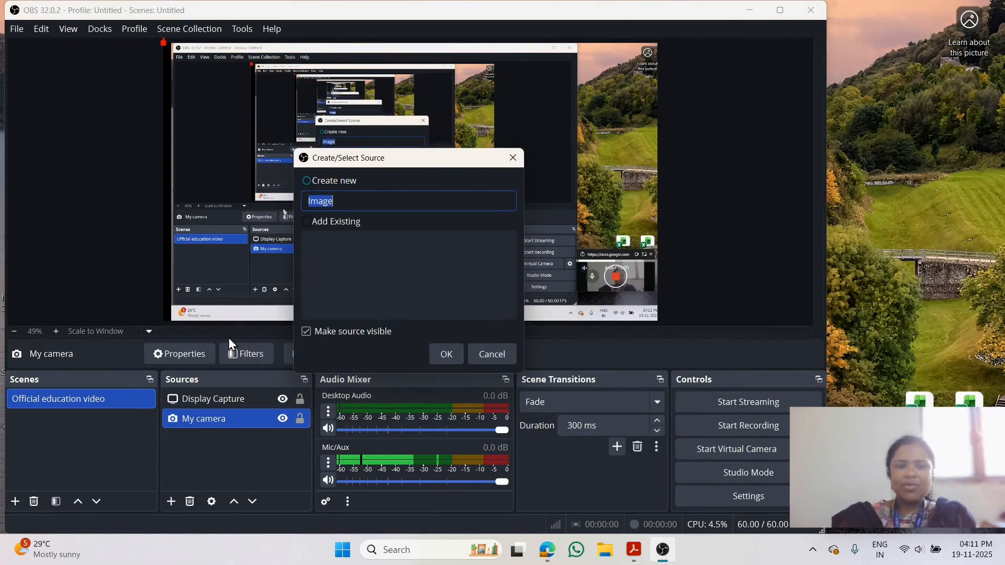
text(SRM)
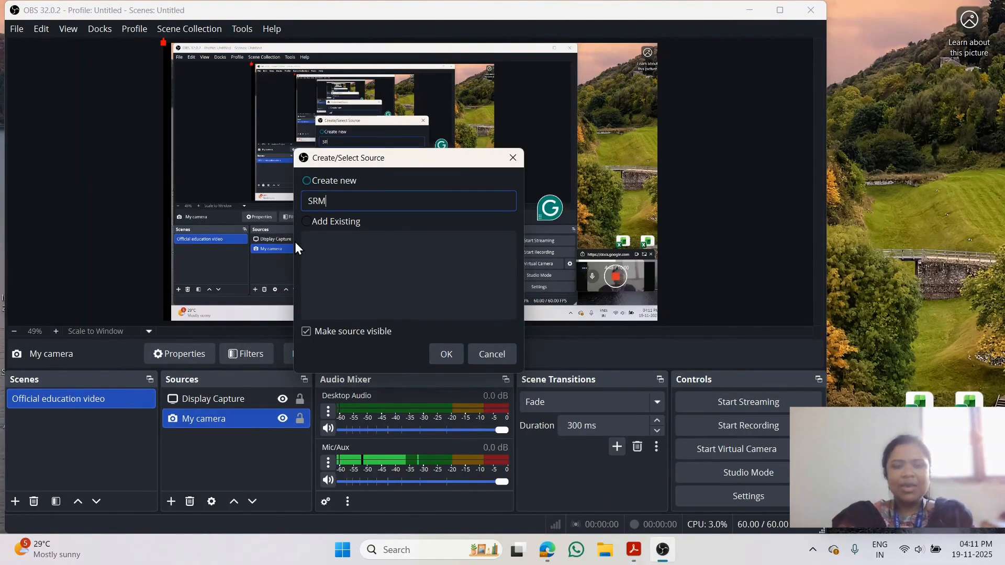
key(Escape)
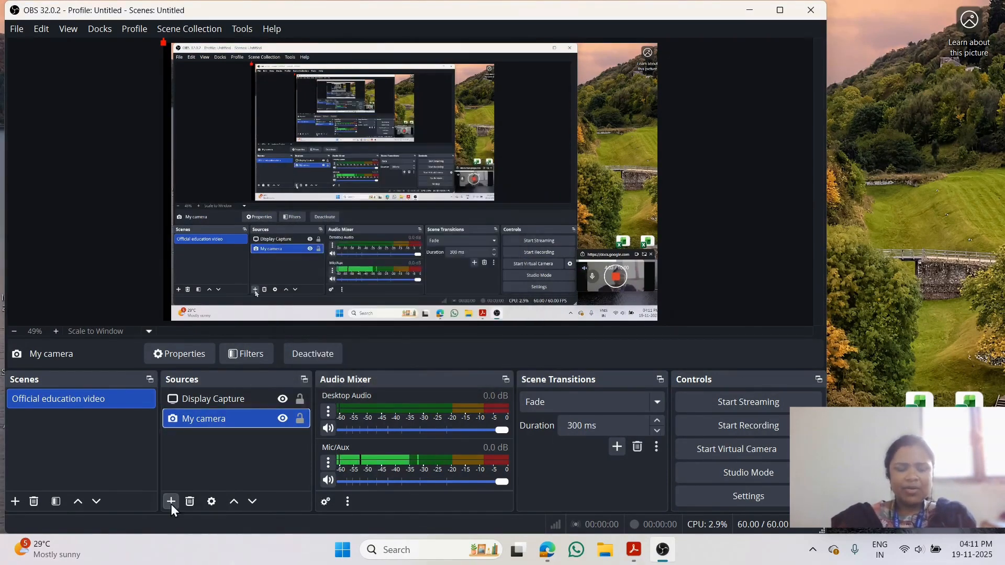
Add a new Image source named "SRM Logo" to the scene.
click(170, 502)
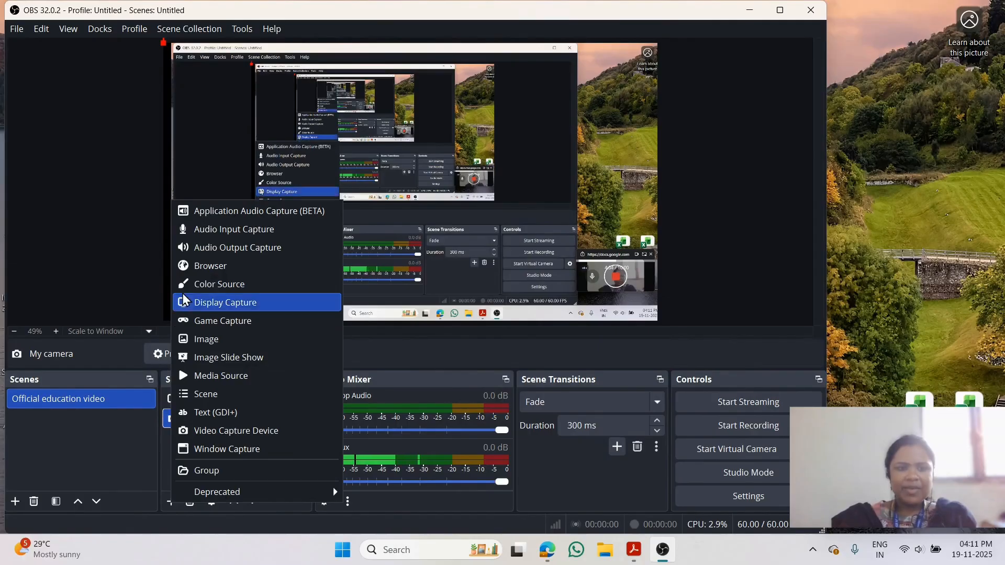
click(219, 345)
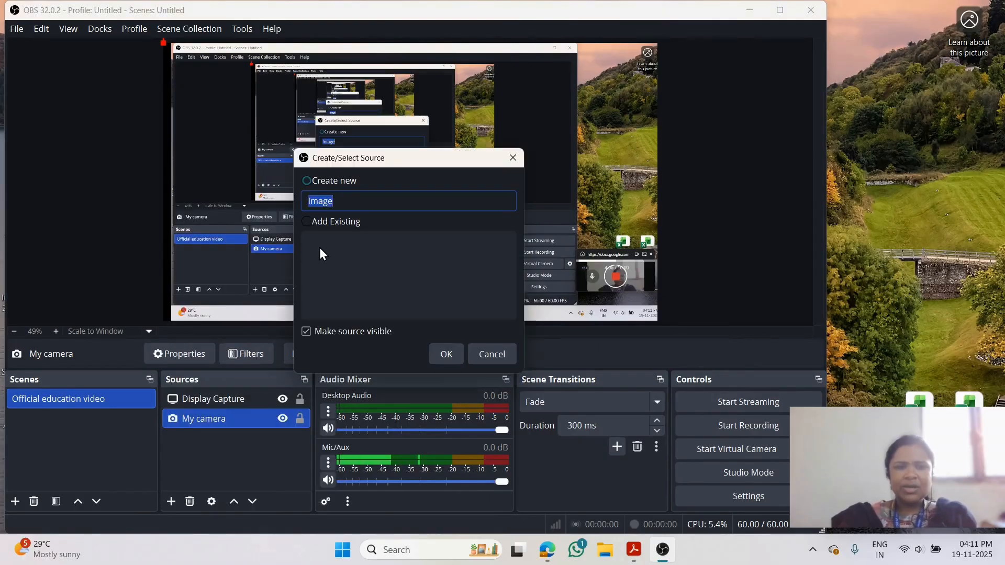
text(SR)
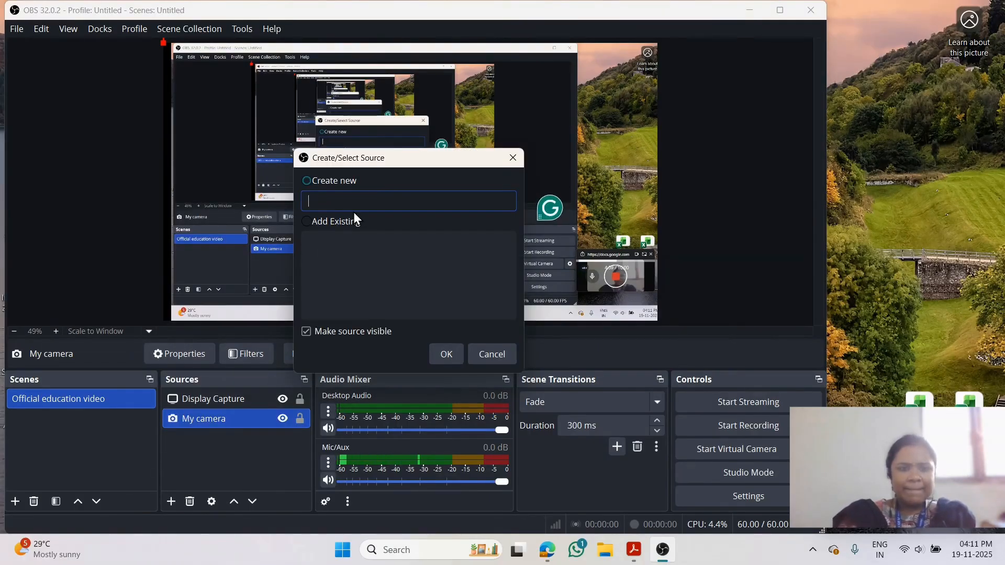
text(M Logo)
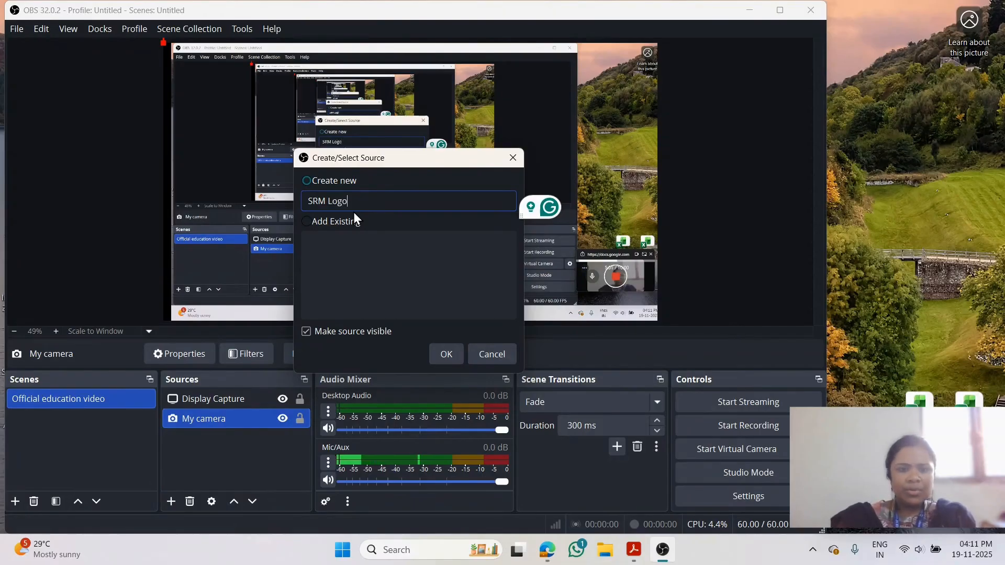
click(446, 354)
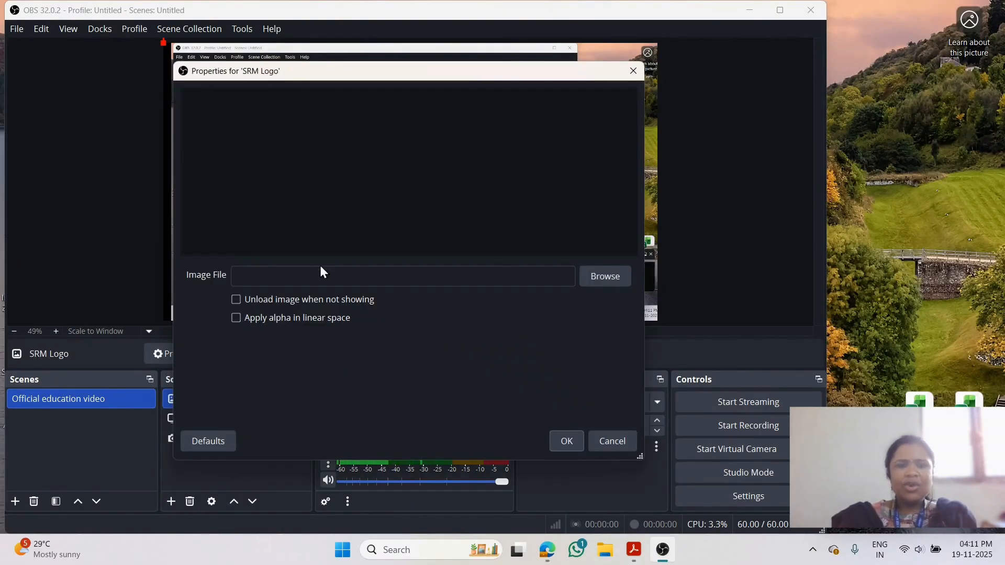
Load "SRMIST Logo final" from the Desktop's MOOCS folder as the SRM Logo image file and accept the properties.
click(614, 271)
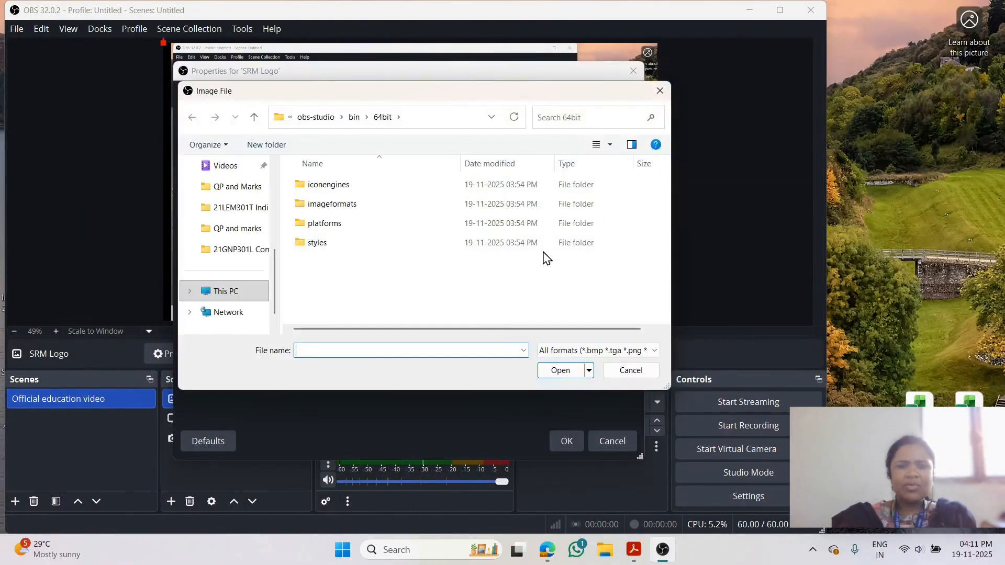
scroll(262, 191, up, 3)
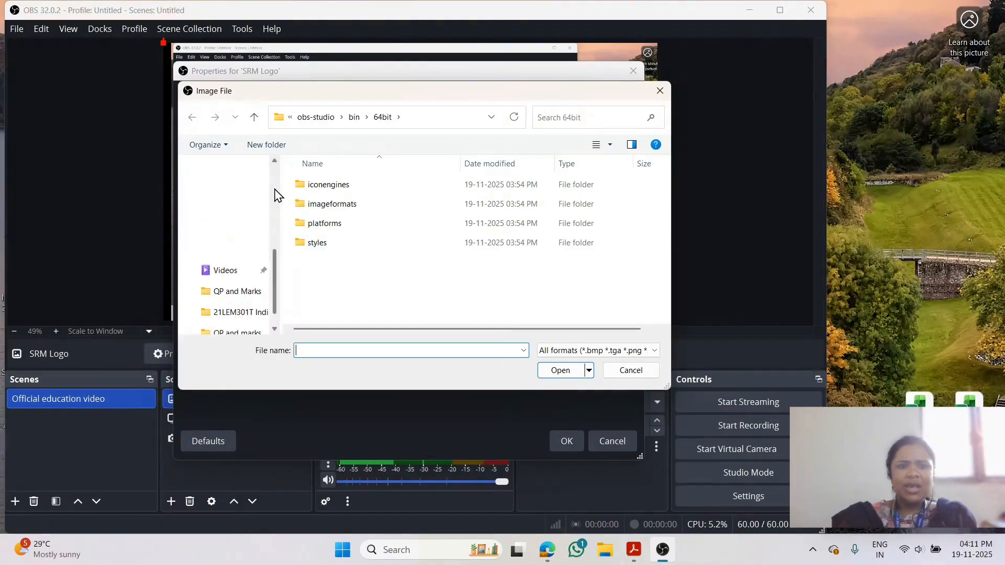
scroll(277, 195, up, 1)
click(235, 187)
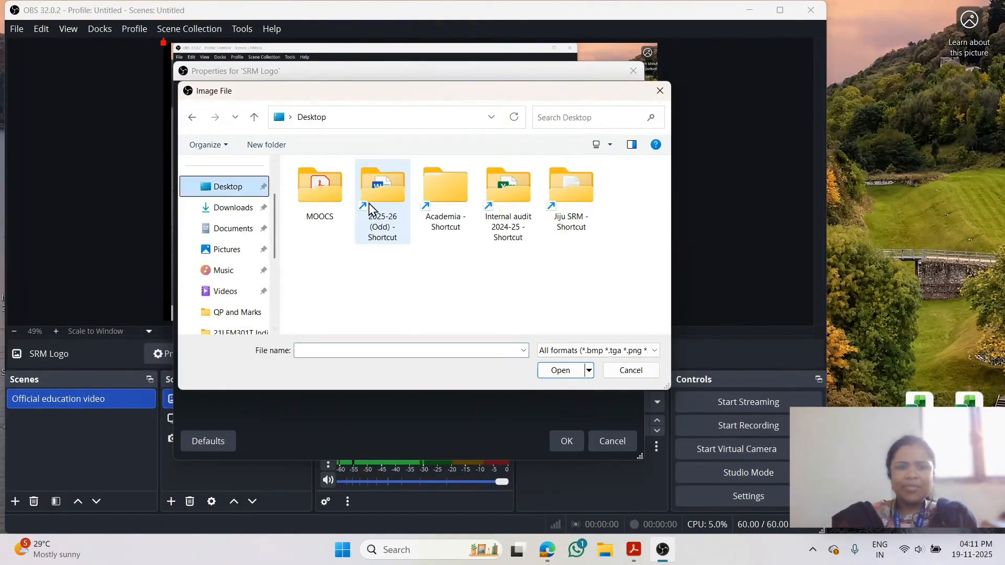
double_click(314, 197)
click(491, 238)
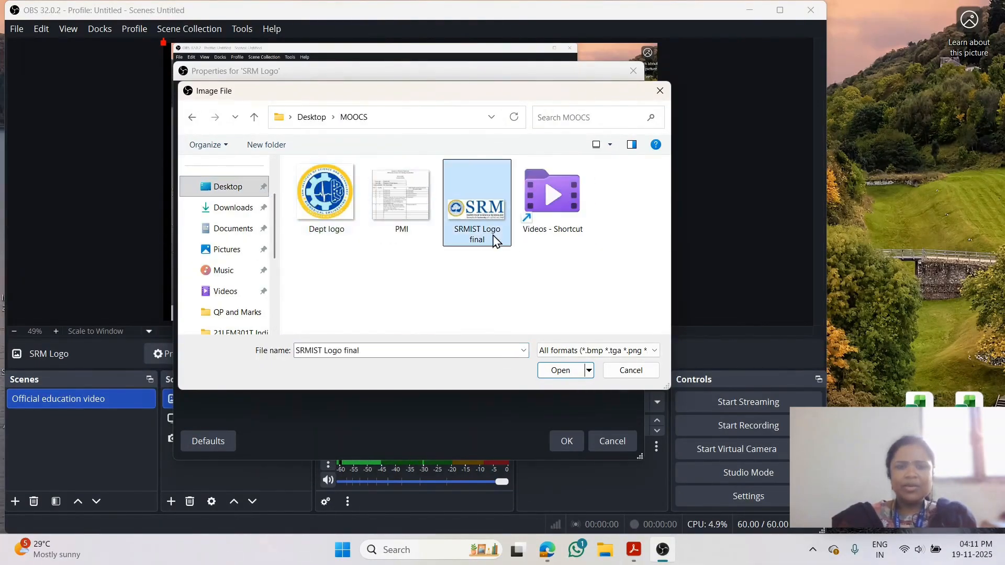
click(560, 373)
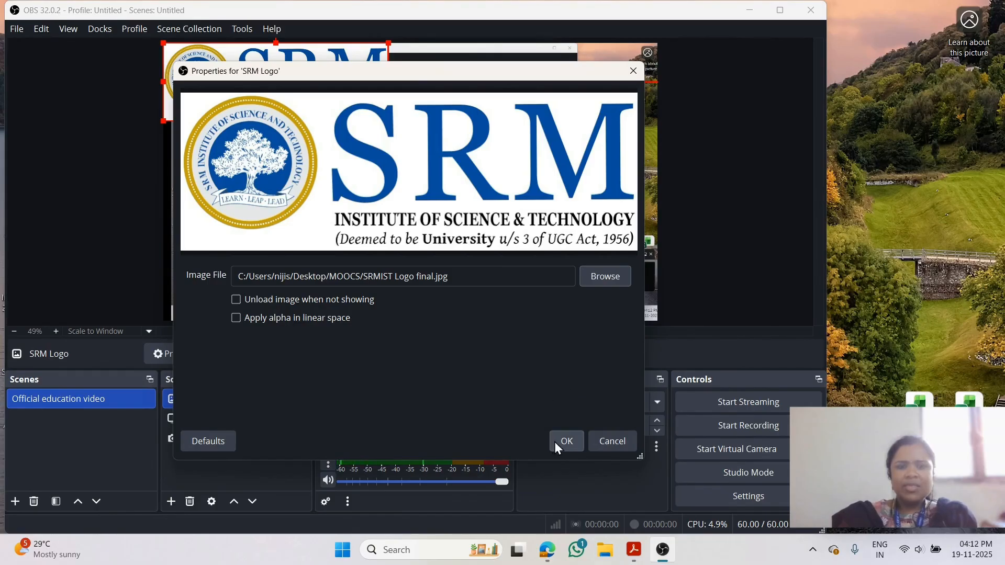
click(576, 441)
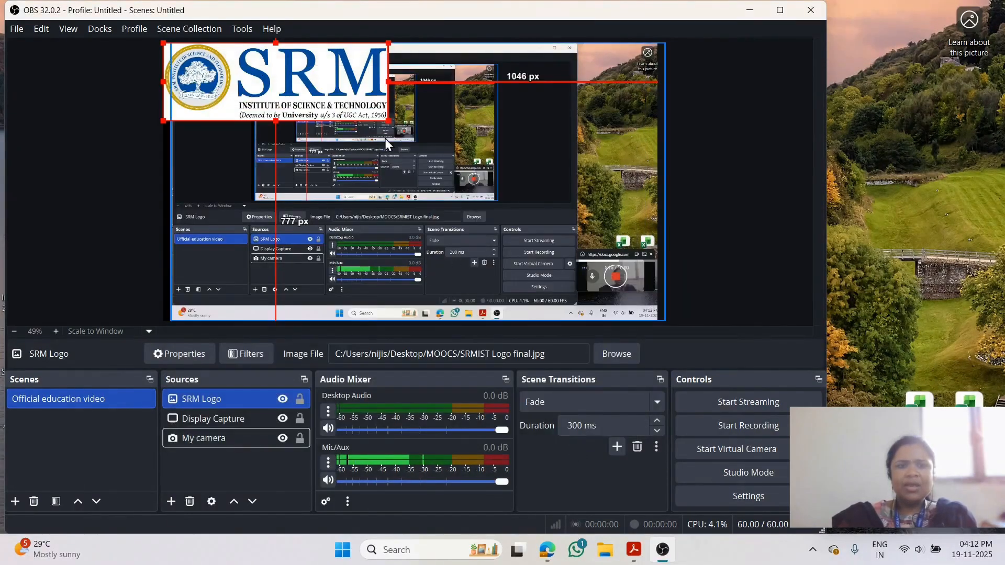
Shrink the SRM logo into the canvas's upper-left corner and shift the display capture back into line with the canvas edges.
drag(386, 116, 248, 63)
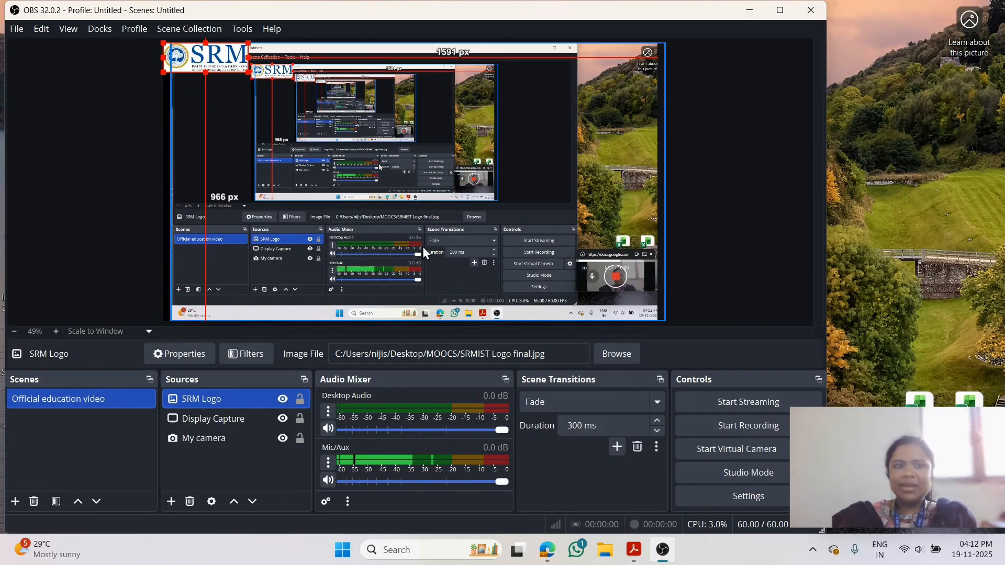
click(211, 114)
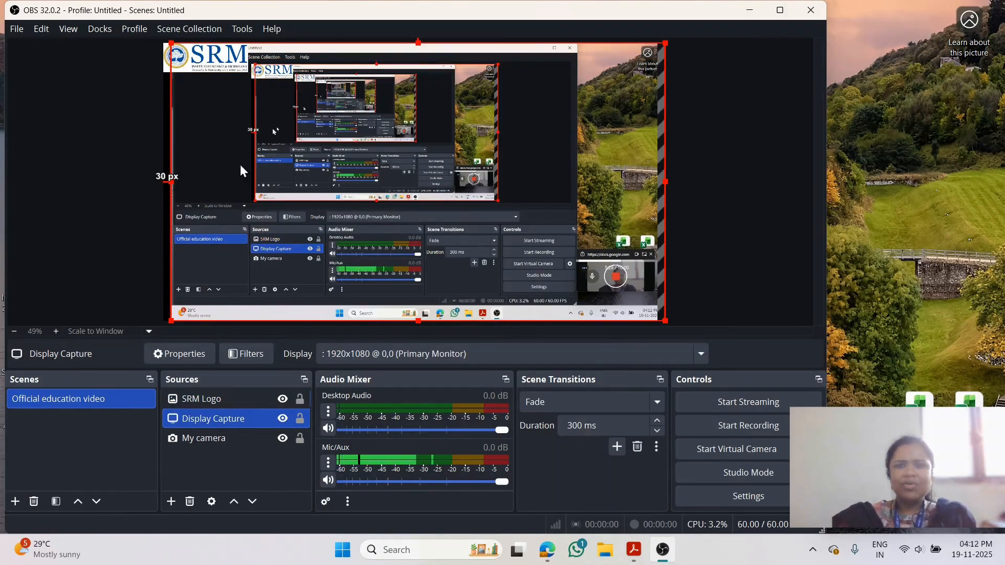
drag(343, 160, 335, 160)
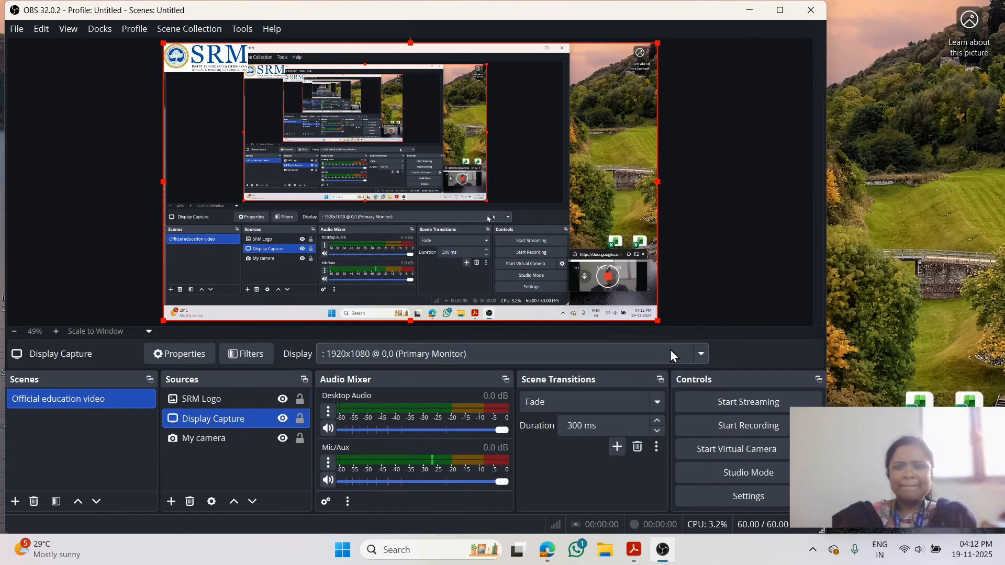
click(749, 278)
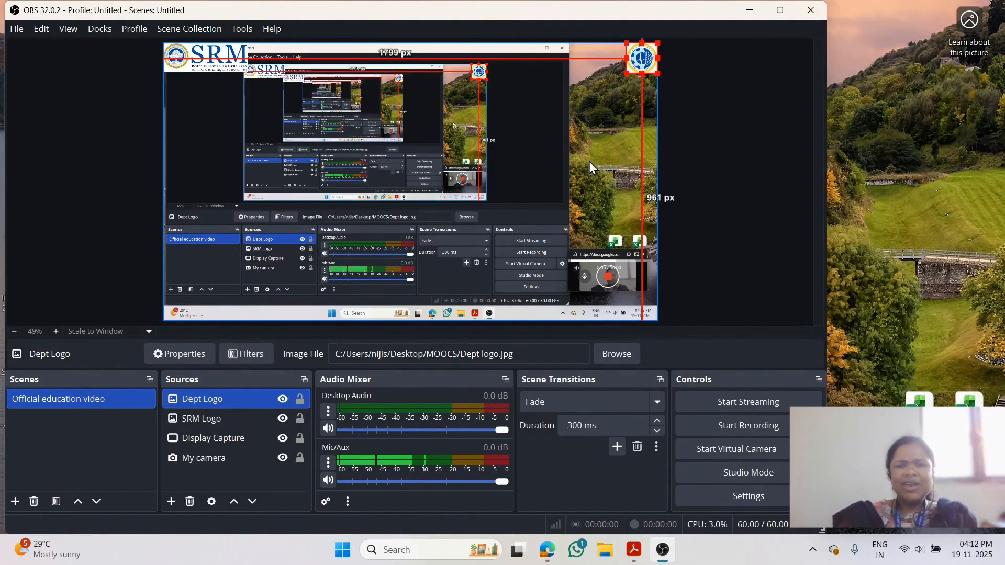
Add a new Text (GDI+) source named "My name" to the scene.
click(589, 162)
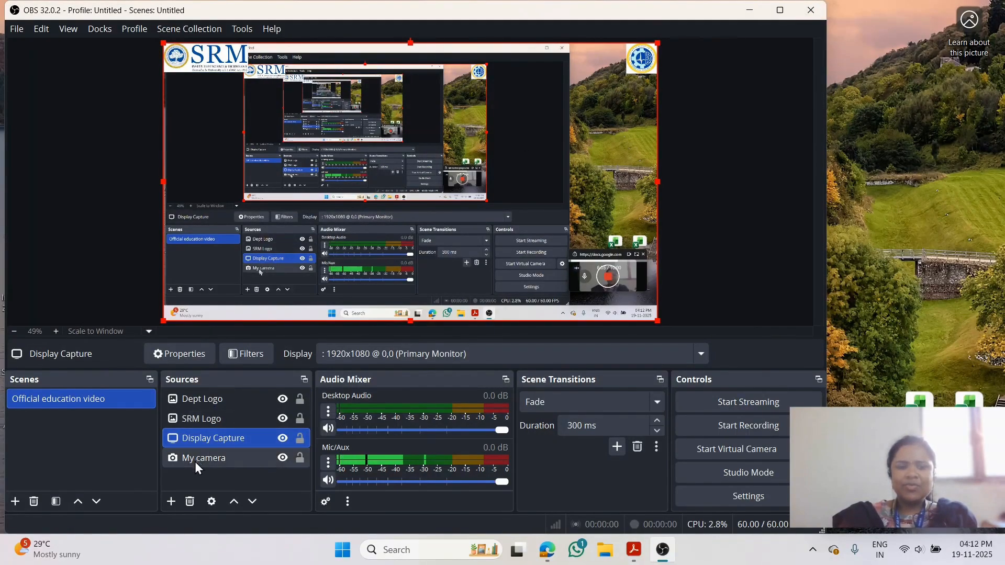
click(166, 507)
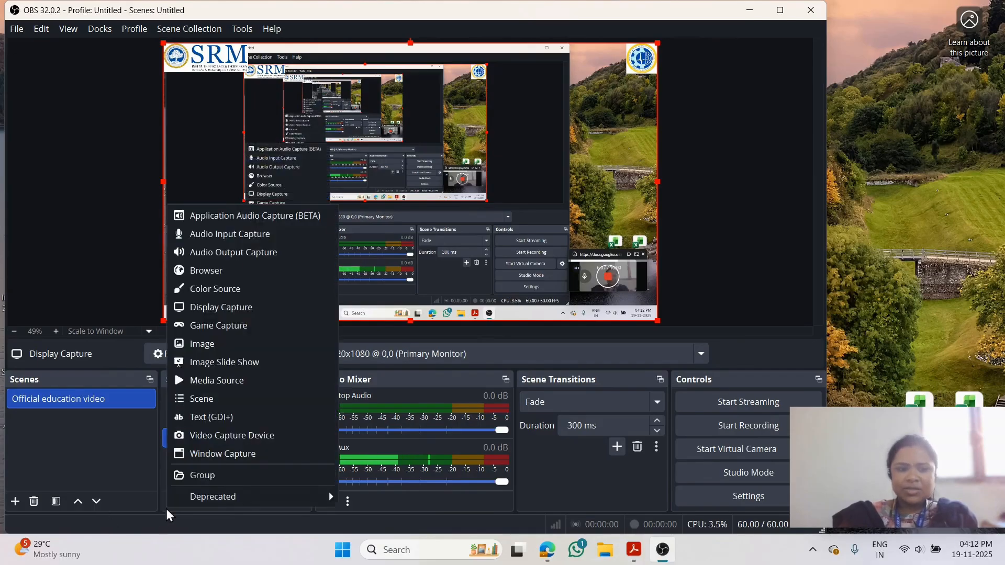
click(216, 419)
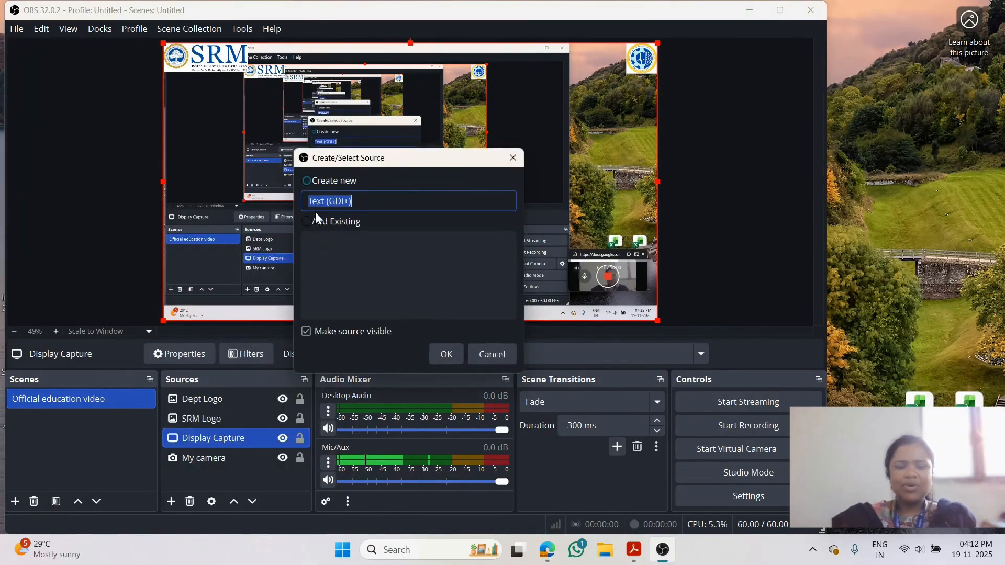
text(My nam)
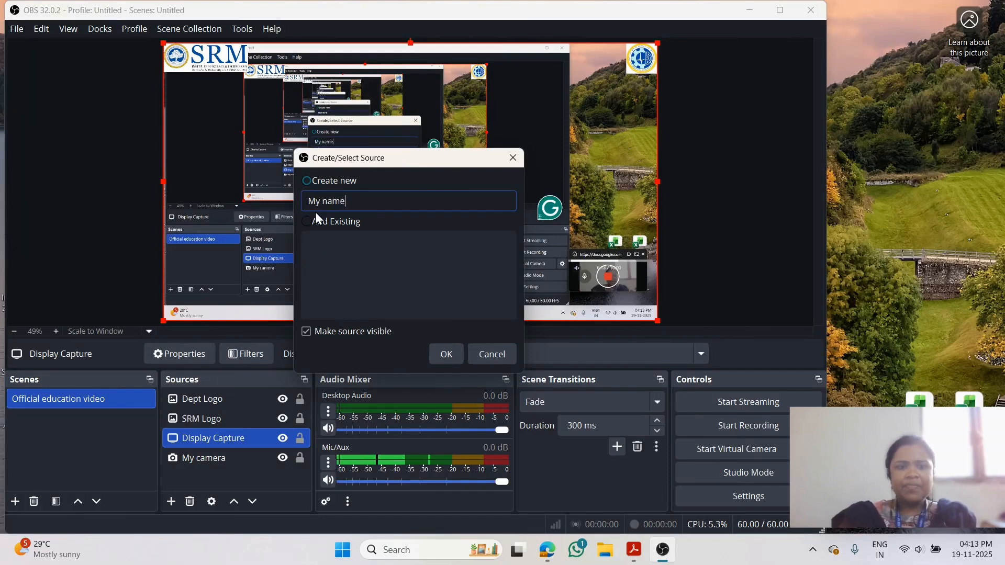
text(e)
key(Return)
Enter the presenter's title and full name as the My name source's text and accept the properties.
click(306, 342)
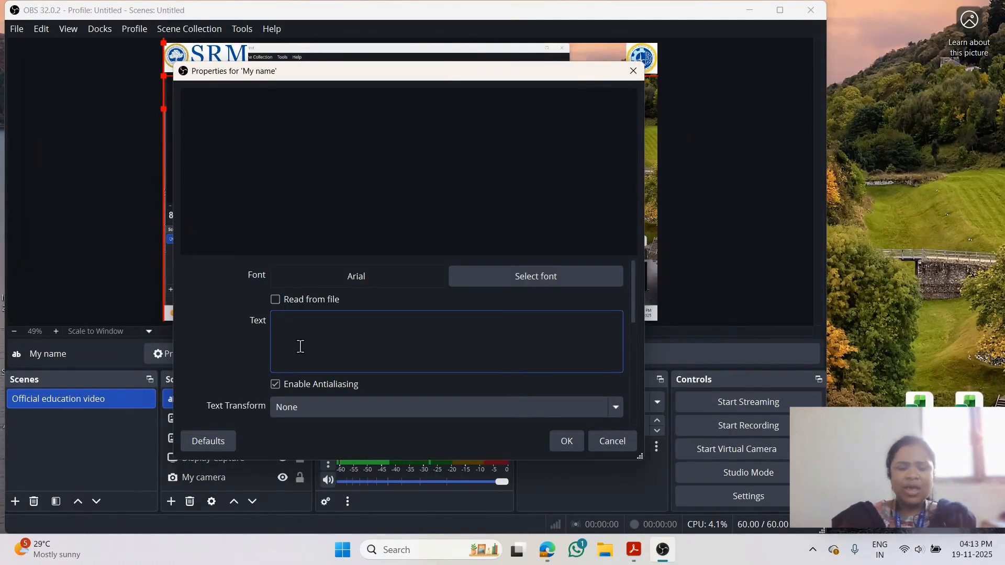
text(Dr.Nijish)
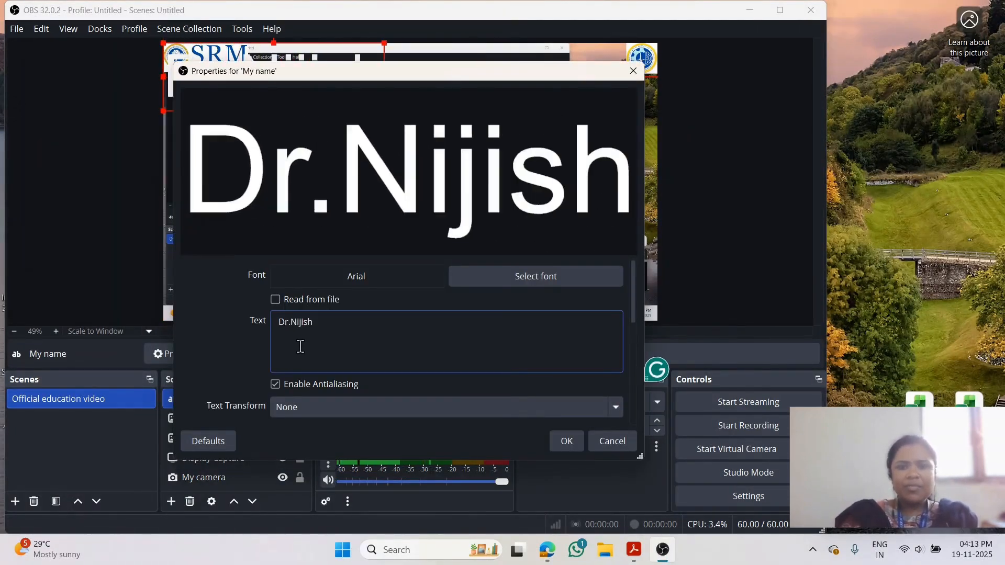
text(a Shajil)
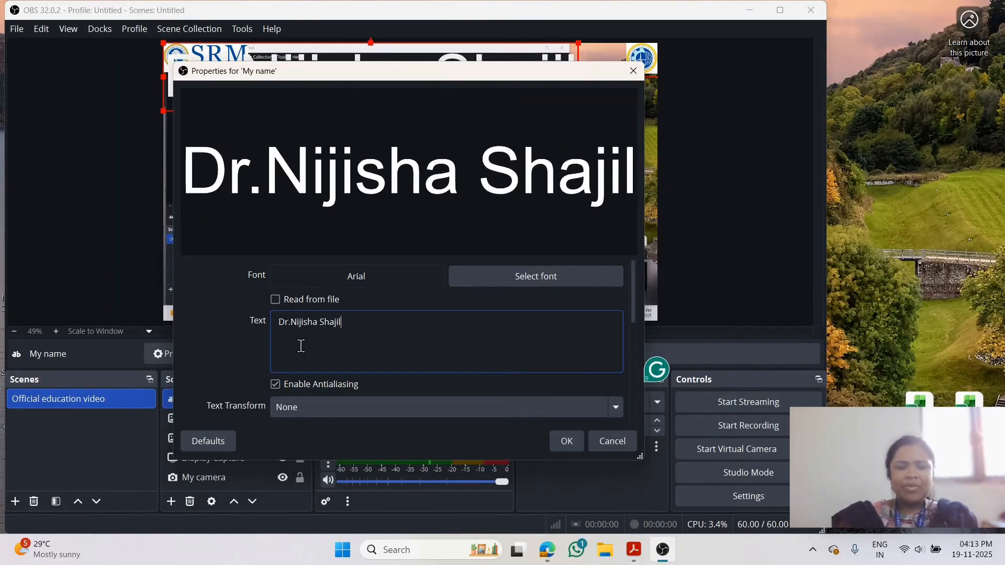
scroll(570, 379, down, 5)
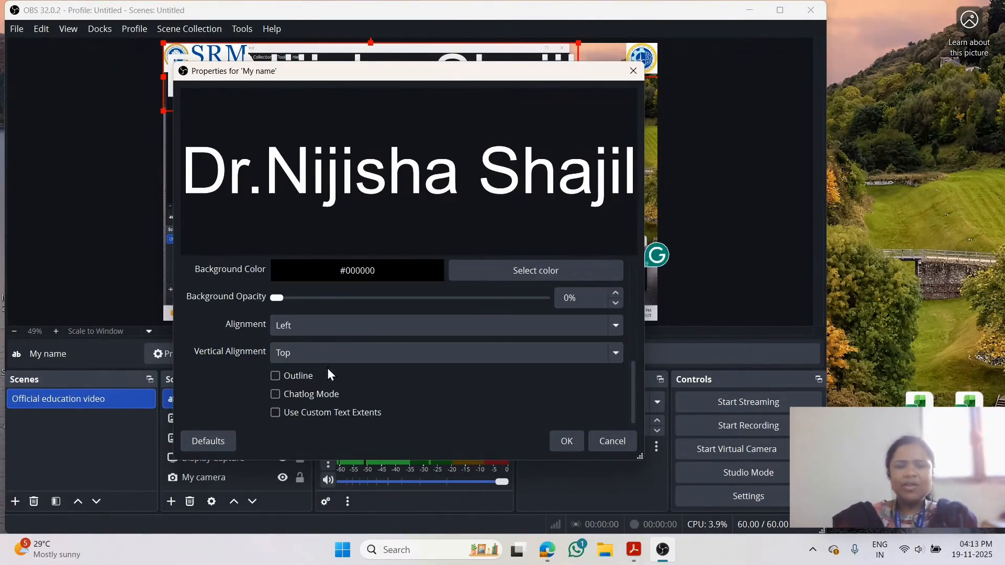
scroll(327, 368, up, 5)
scroll(361, 354, down, 5)
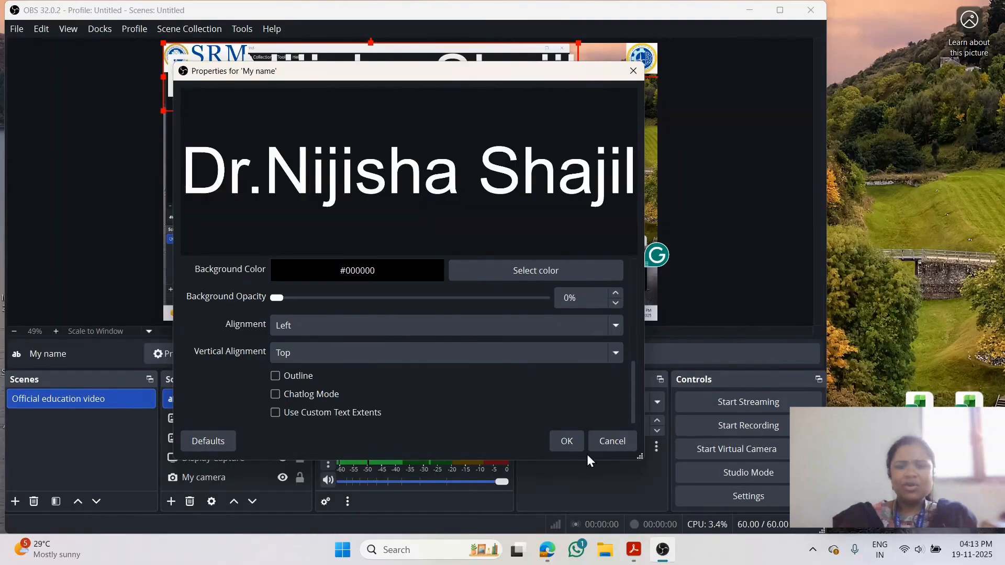
click(567, 441)
Move the name text to the bottom of the canvas and shrink it into the canvas's lower-left corner.
drag(406, 83, 405, 293)
drag(578, 253, 170, 308)
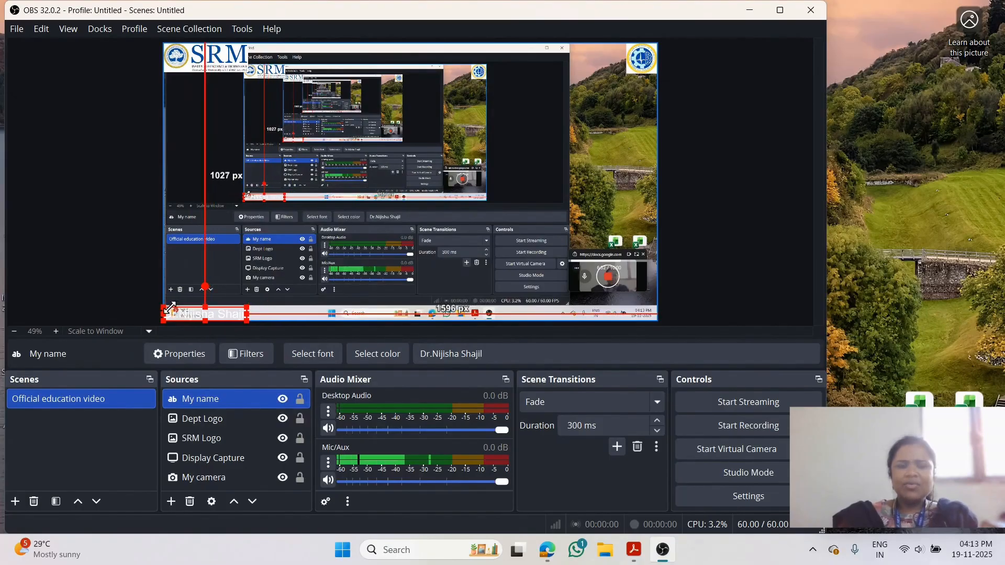
double_click(237, 313)
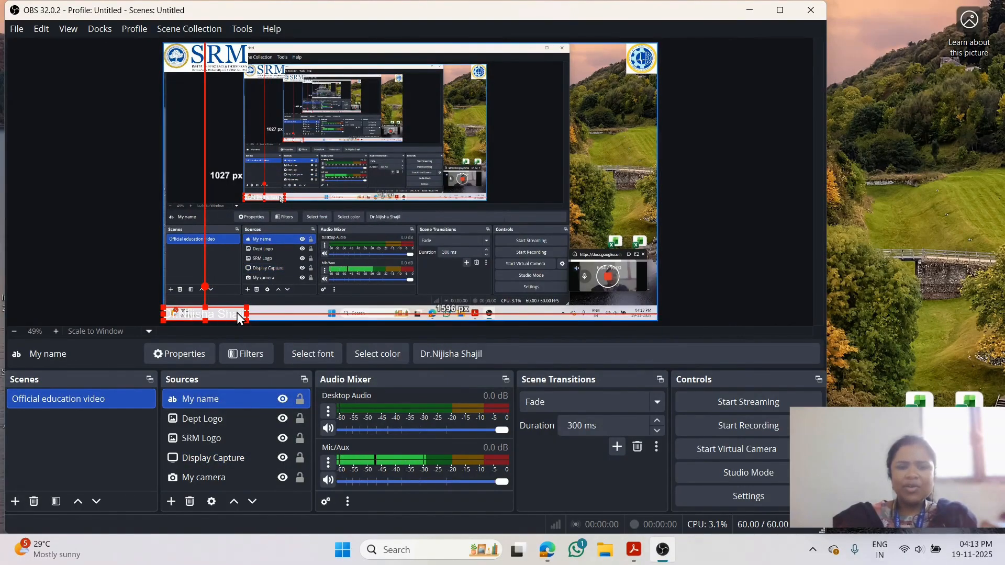
Check the properties of the My name and Dept Logo sources and the further actions available for Dept Logo, without changing anything.
double_click(228, 397)
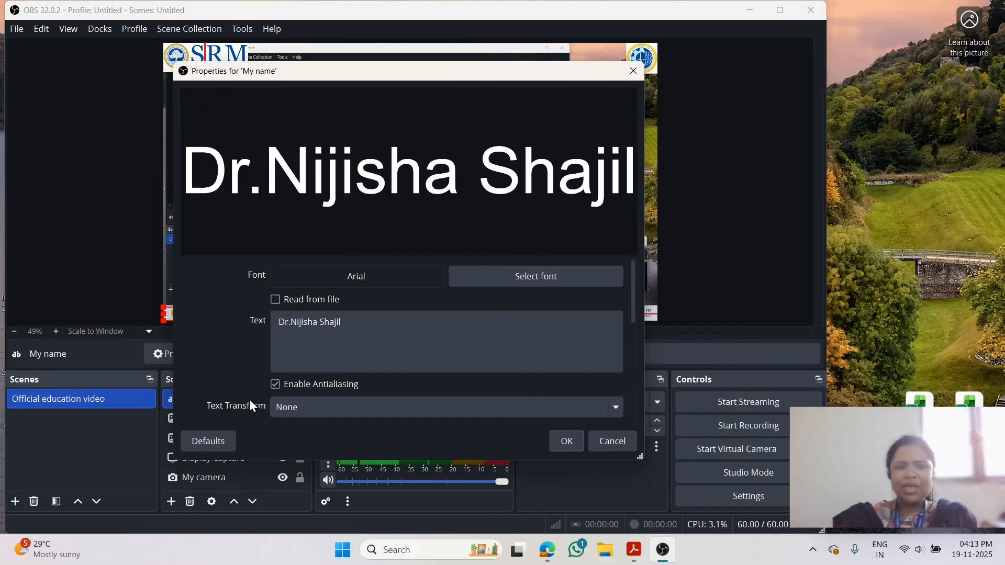
click(607, 445)
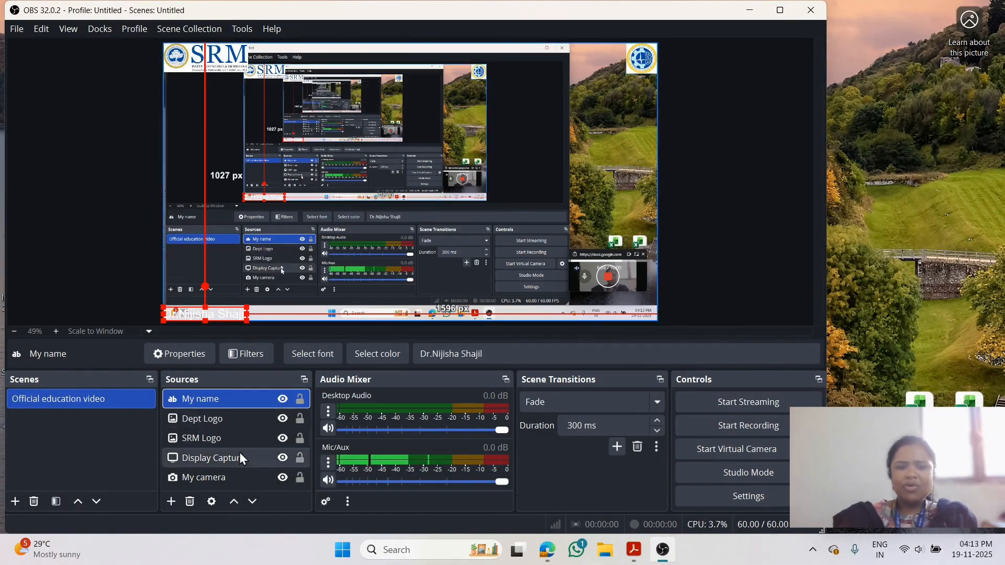
click(221, 422)
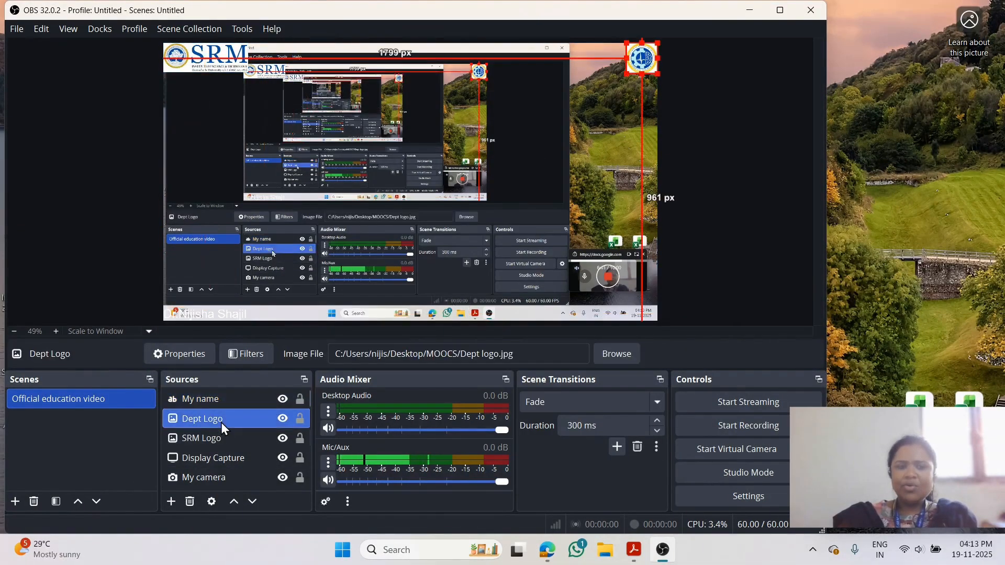
double_click(221, 422)
click(620, 440)
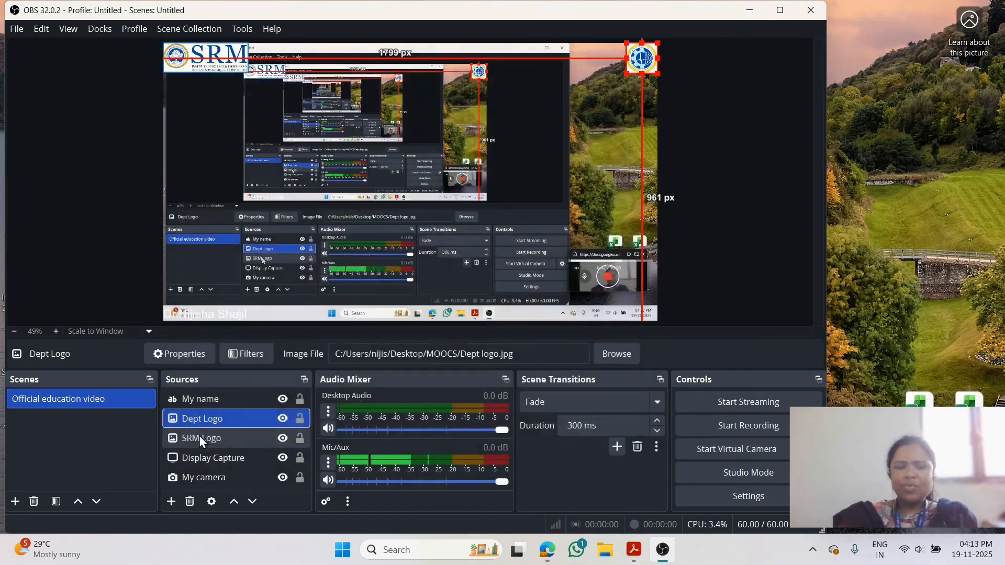
right_click(193, 423)
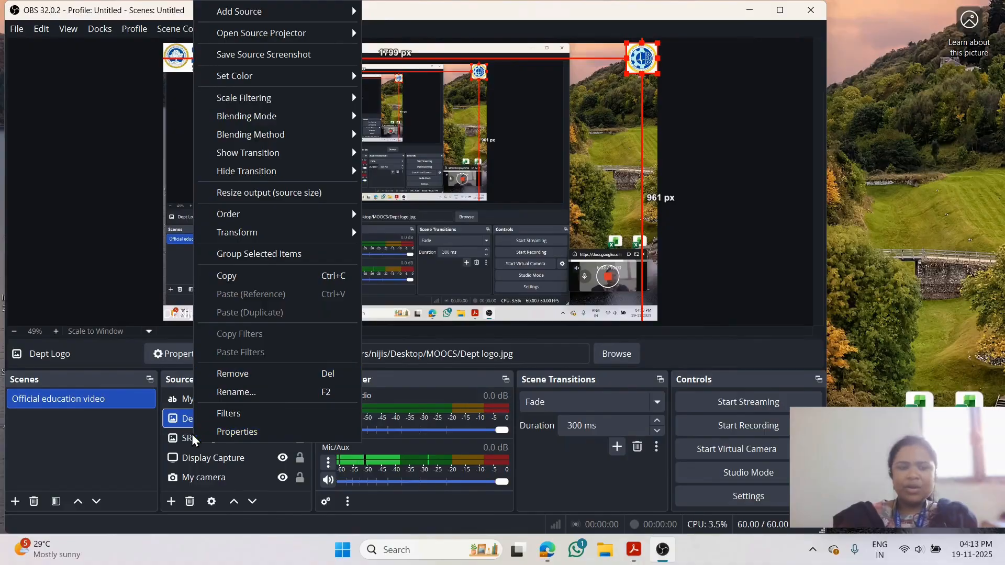
click(177, 444)
Set the My name text color to black (#000000), accept the properties and deselect the source.
click(190, 406)
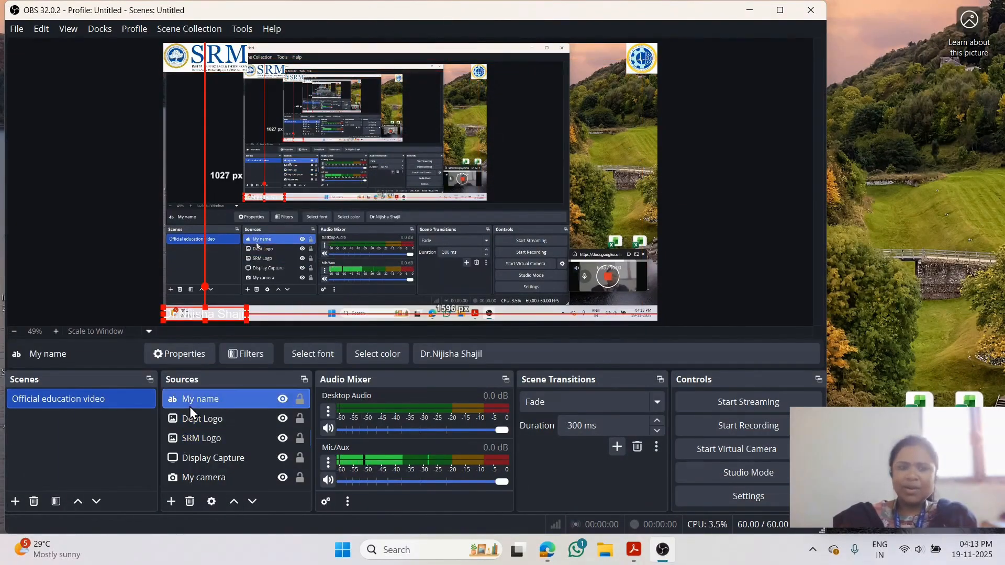
double_click(195, 399)
scroll(361, 350, down, 5)
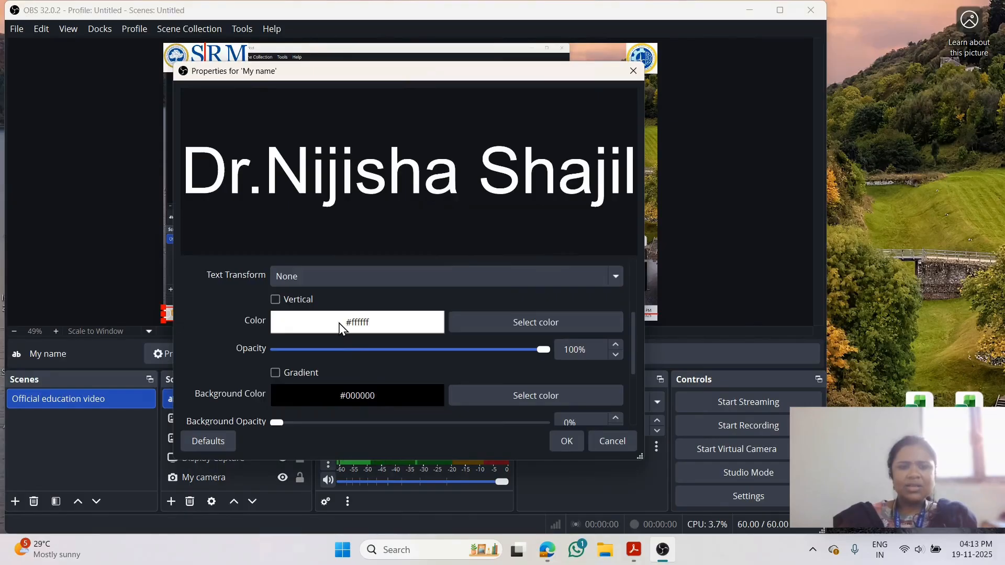
click(487, 324)
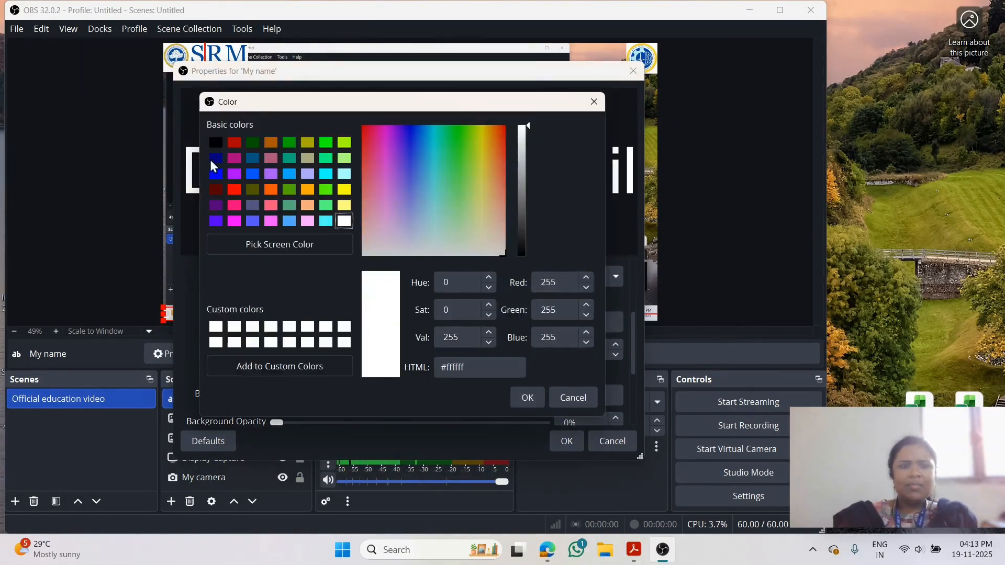
click(216, 143)
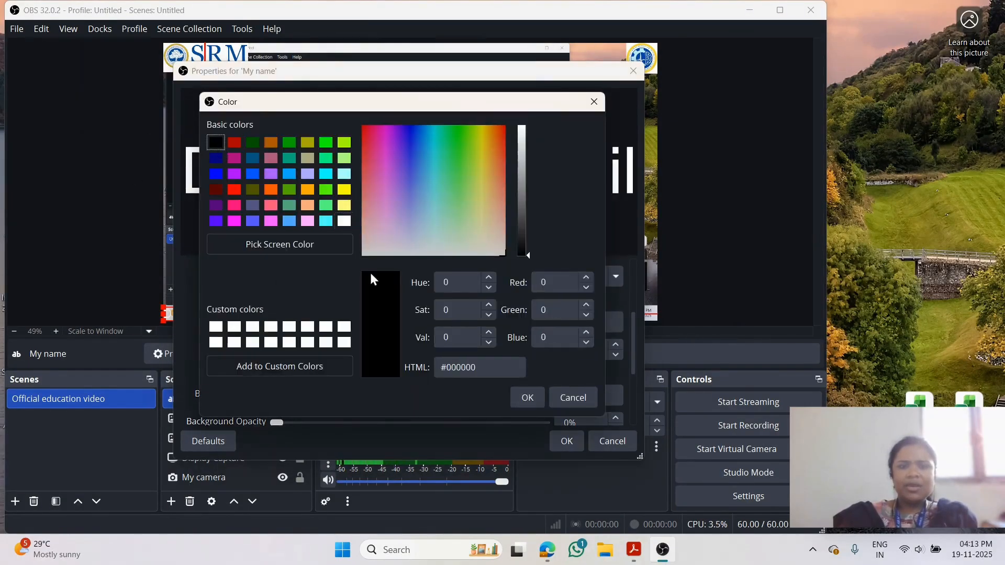
click(527, 398)
click(566, 441)
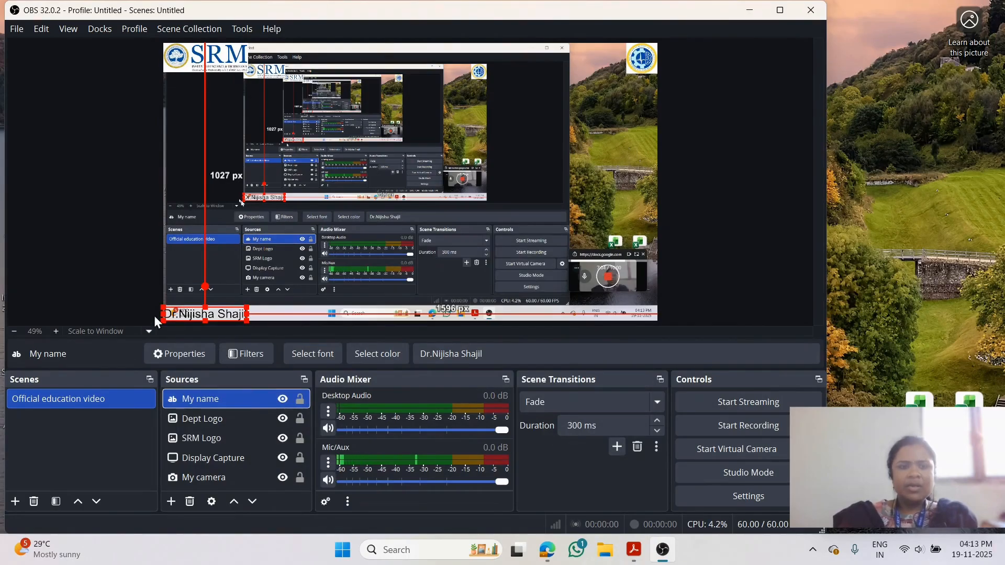
click(135, 275)
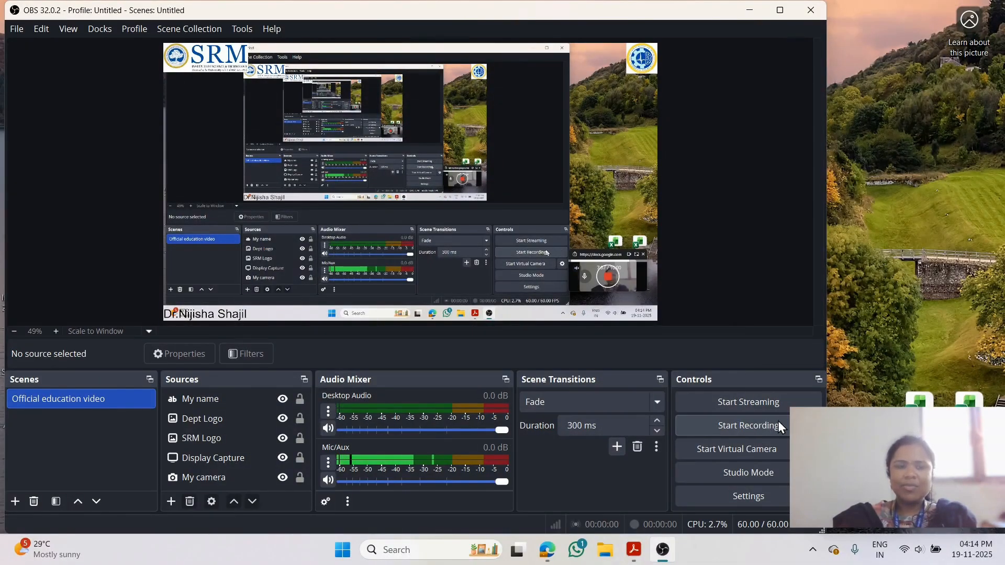
Get OBS out of the way and open the Unit 5 PowerPoint presentation from the MOOCS folder.
click(878, 252)
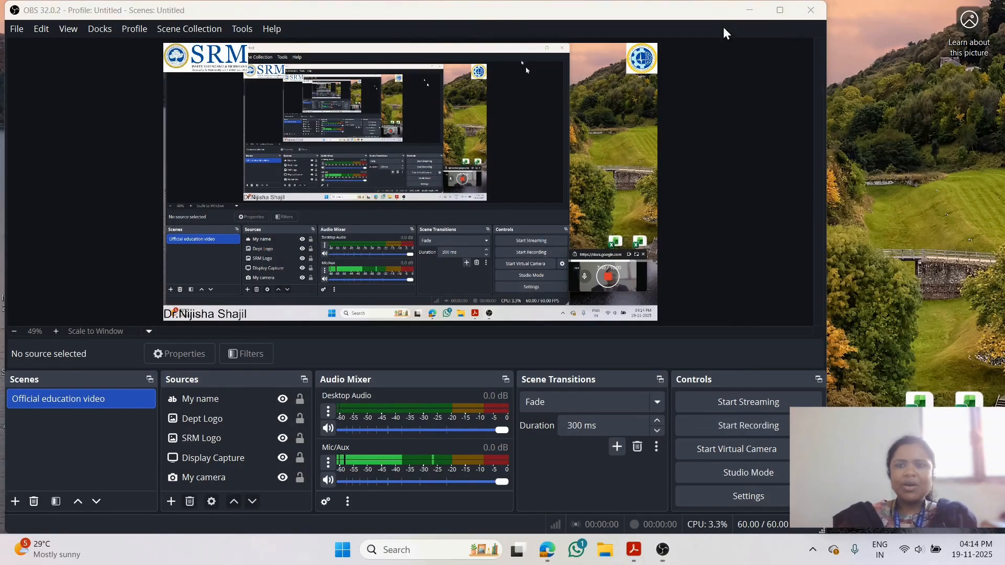
click(748, 11)
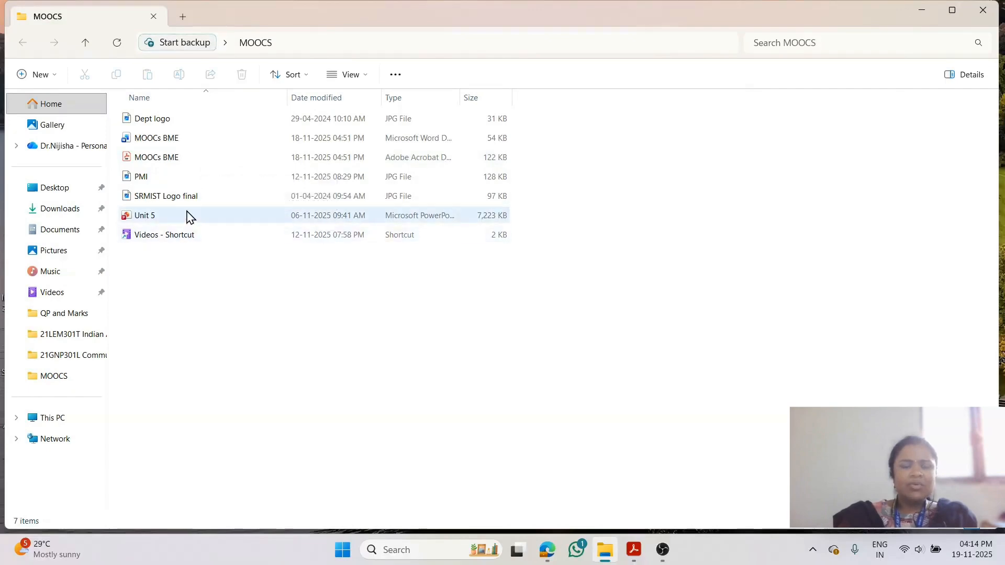
click(214, 214)
double_click(216, 216)
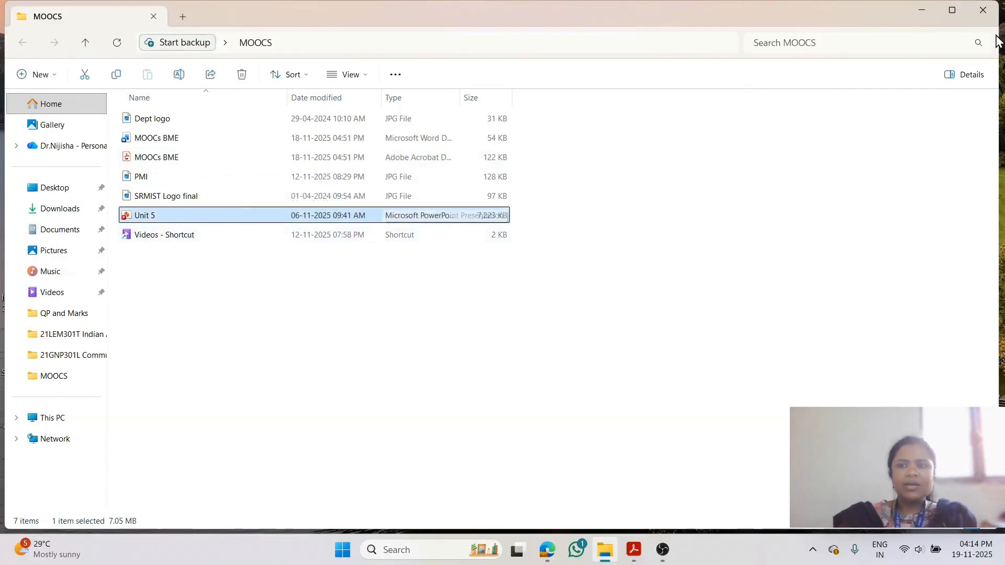
click(922, 6)
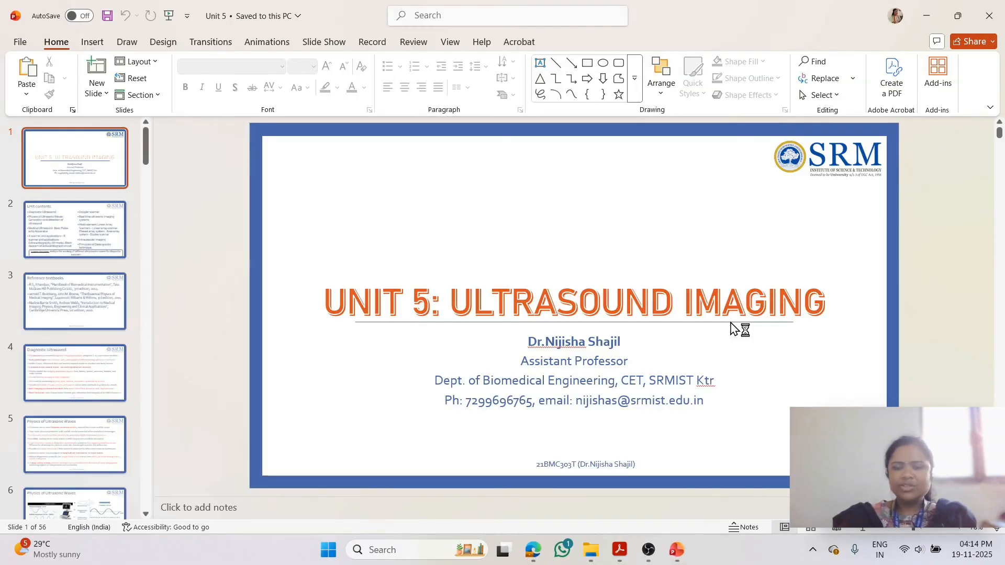
Switch back to OBS Studio from the presentation and start recording the scene.
click(647, 550)
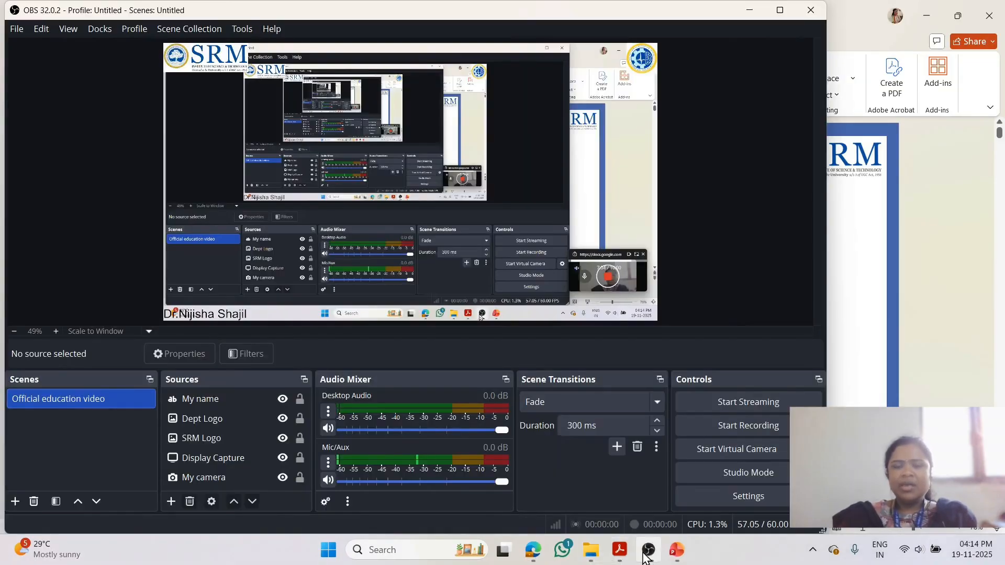
click(745, 426)
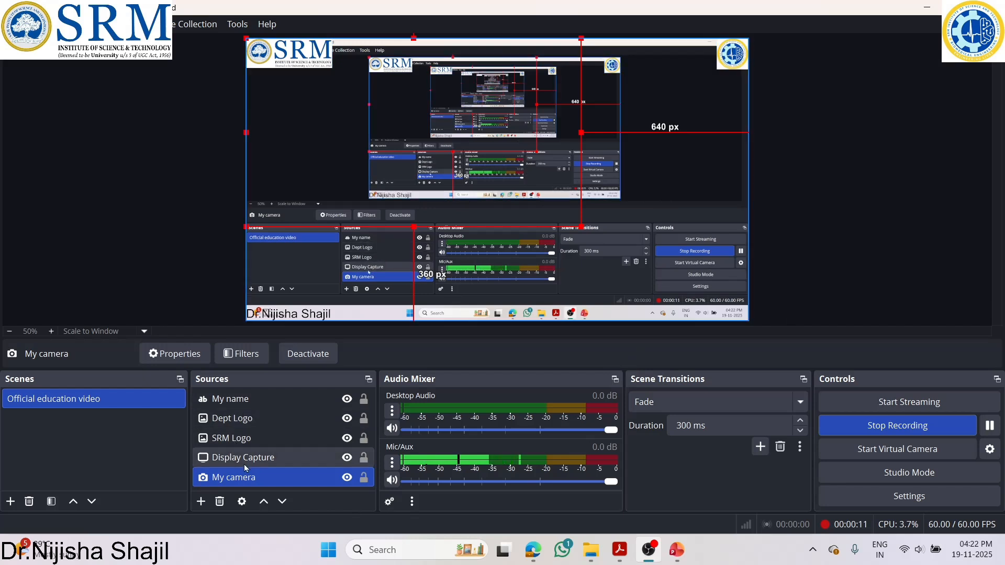
Check the Integrated Camera device, activation and audio output options of the My camera source and accept its properties.
double_click(260, 477)
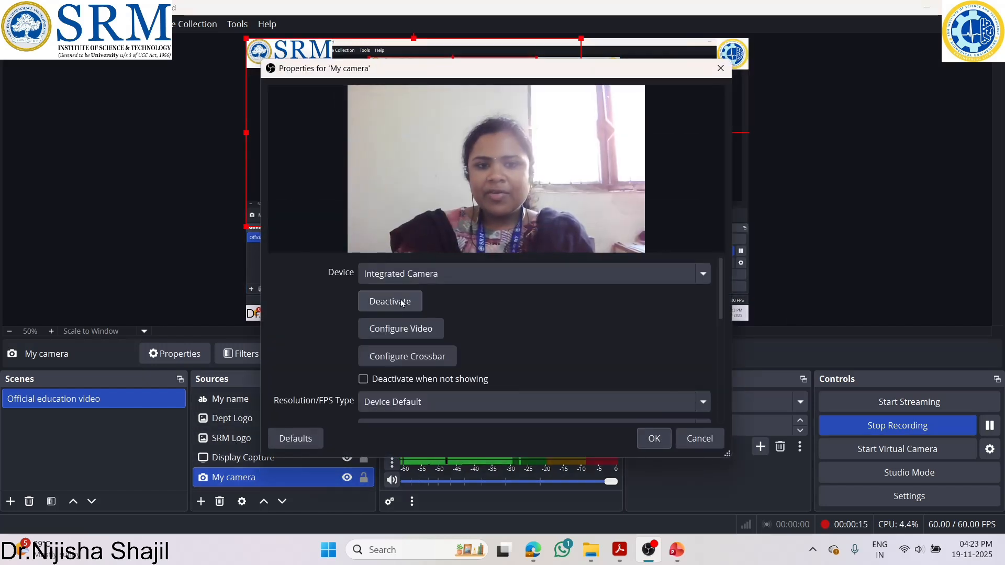
click(406, 274)
click(413, 296)
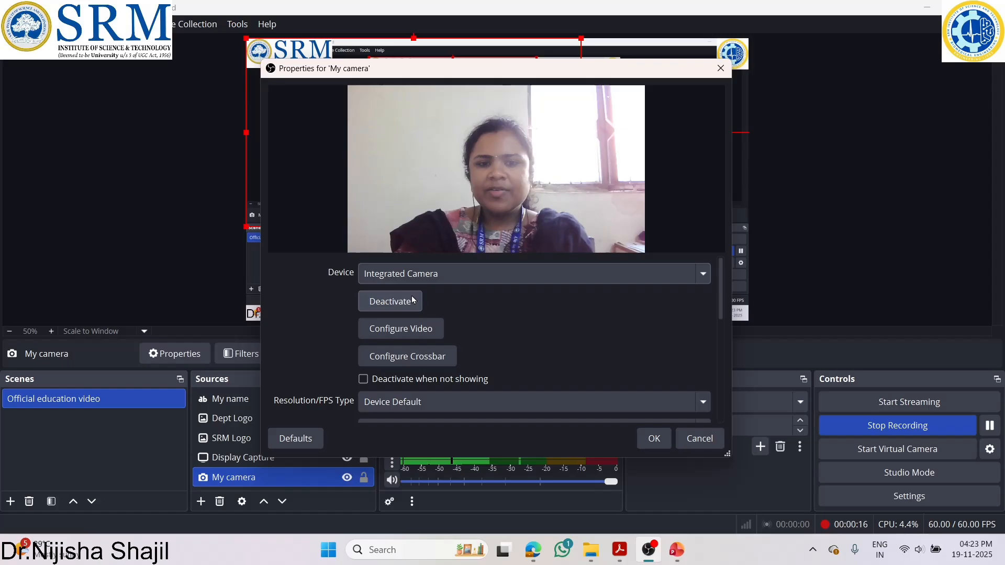
click(378, 303)
click(377, 305)
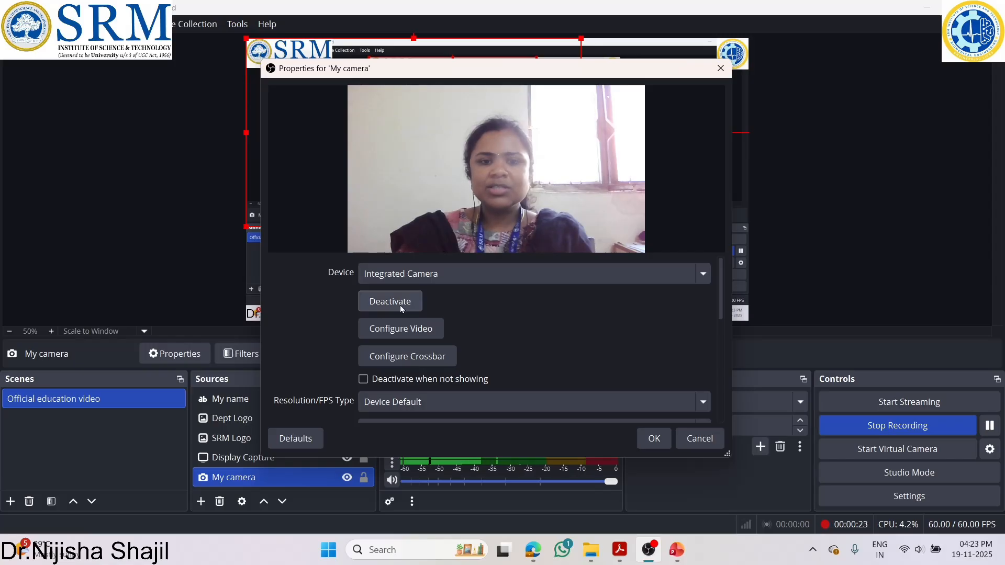
scroll(618, 367, down, 5)
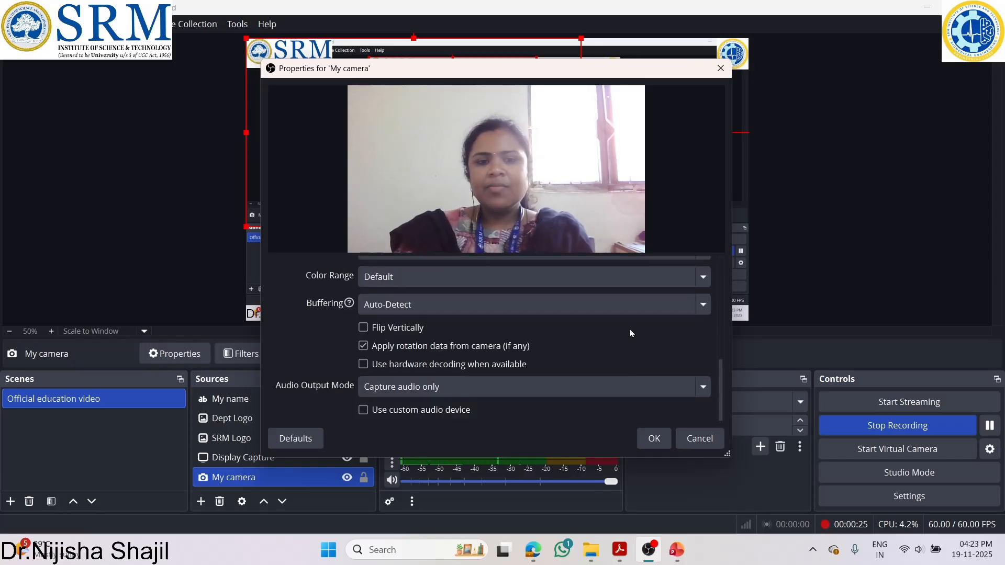
click(664, 441)
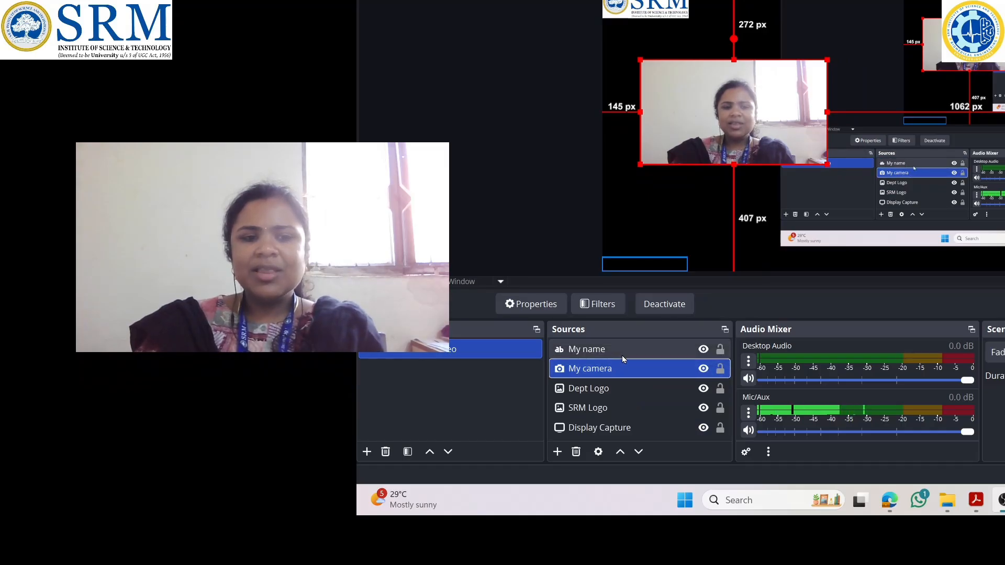
Bring My camera above My name in the source order and shift the display capture back into line with the canvas edges.
drag(621, 356, 620, 376)
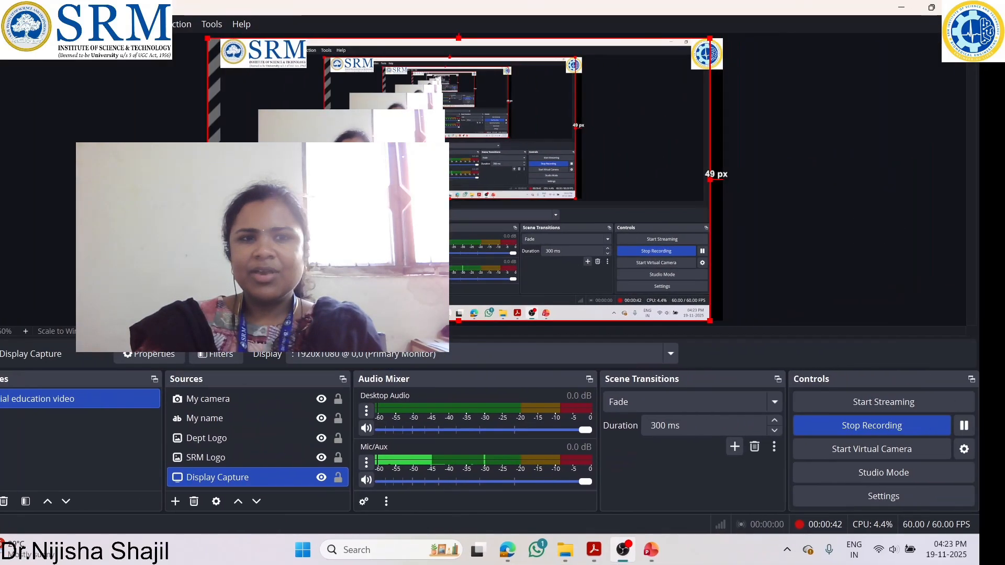
drag(361, 183, 399, 183)
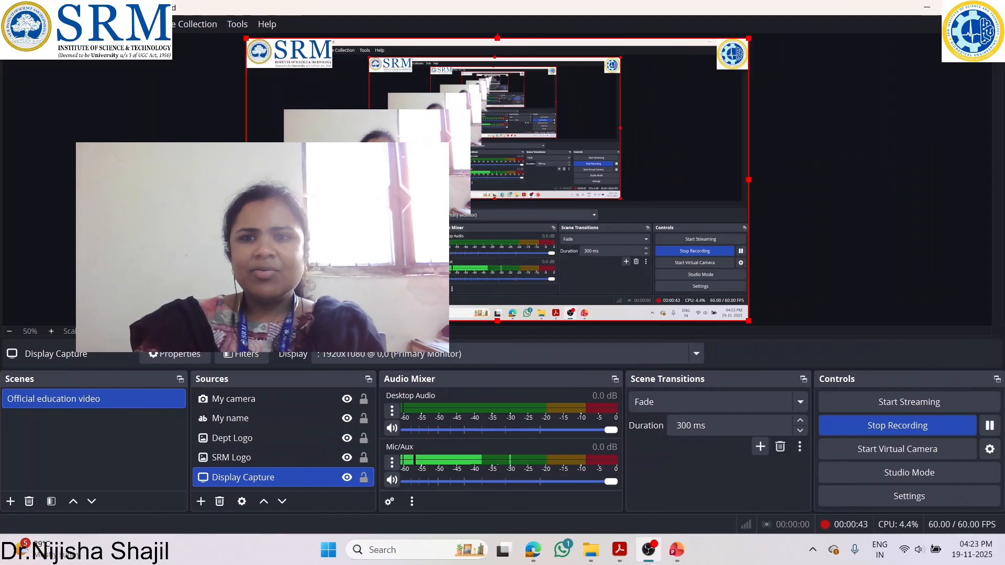
Place the camera picture in the canvas's lower-right corner and move the name text onto the camera picture's area.
click(239, 401)
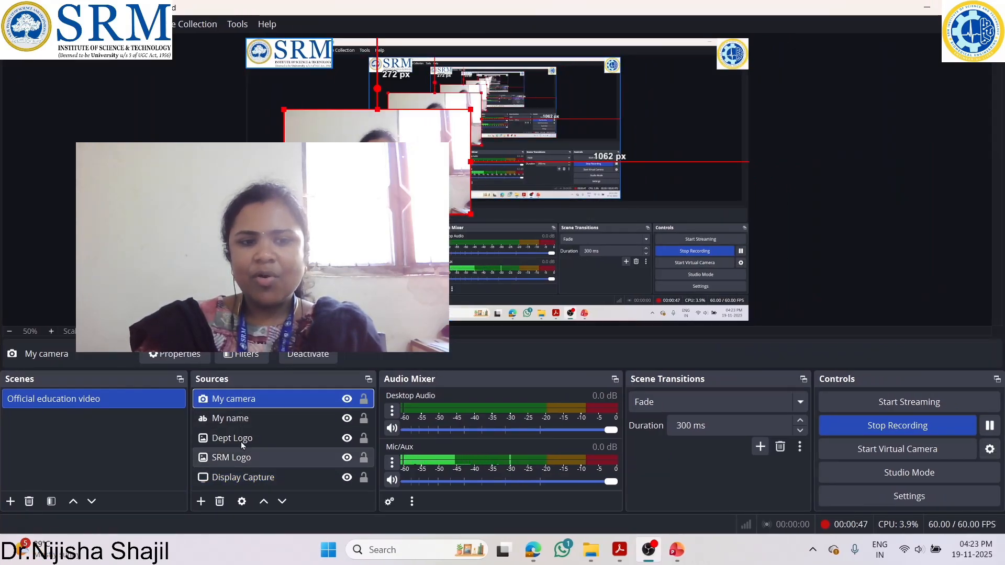
drag(378, 127, 655, 237)
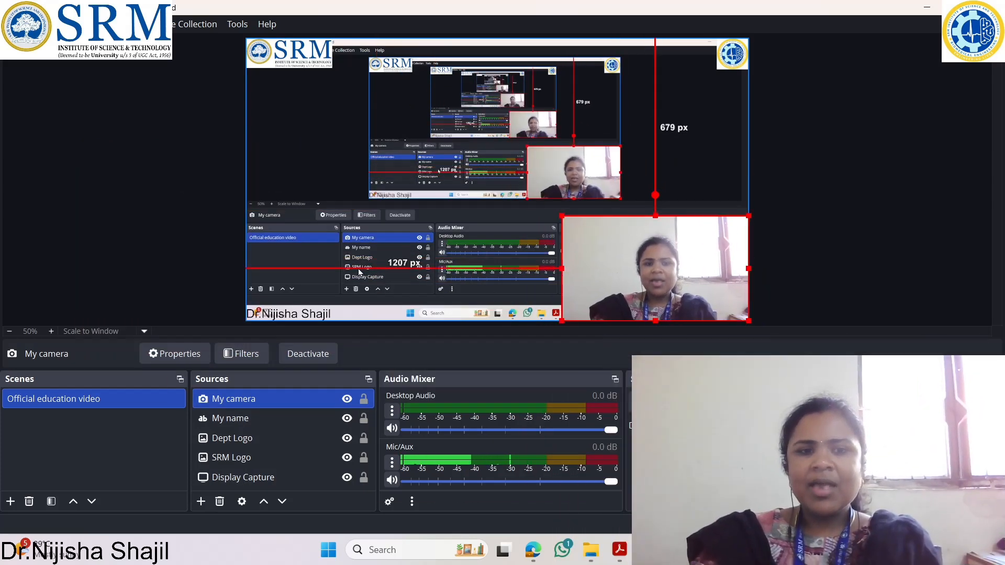
click(238, 419)
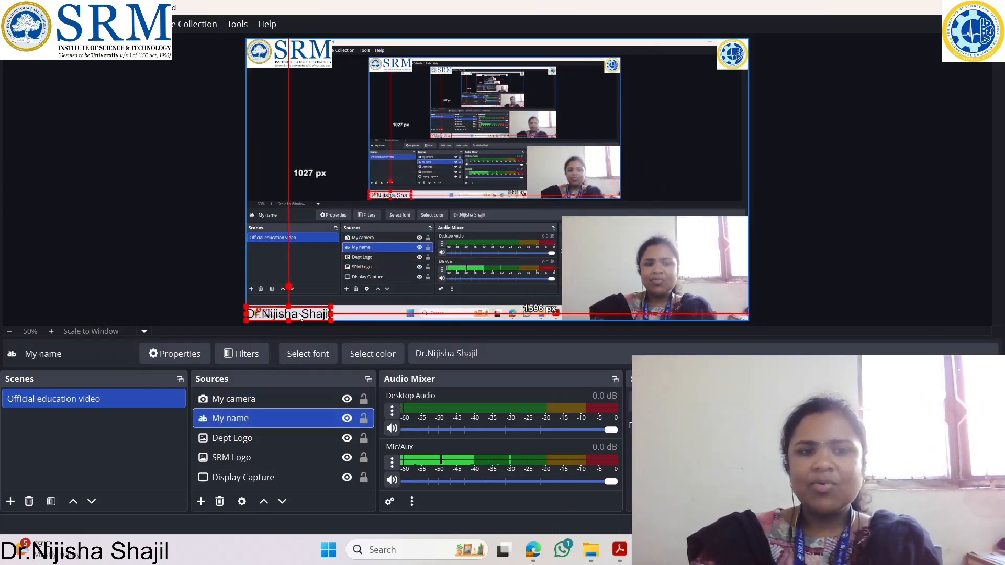
drag(304, 318, 617, 274)
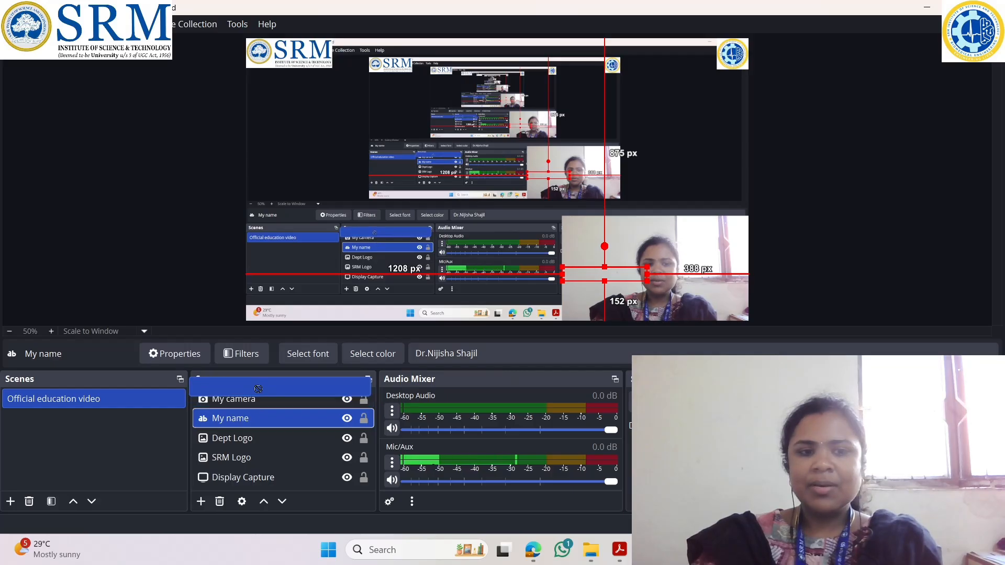
Bring My name above My camera in the source order and place the name text in the camera picture's upper-right corner.
drag(292, 404, 317, 438)
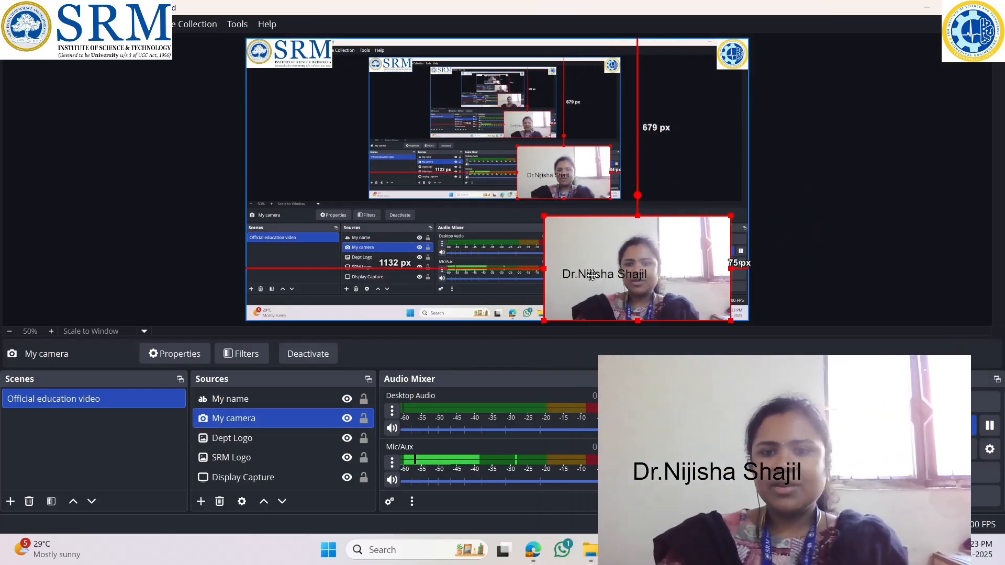
click(240, 399)
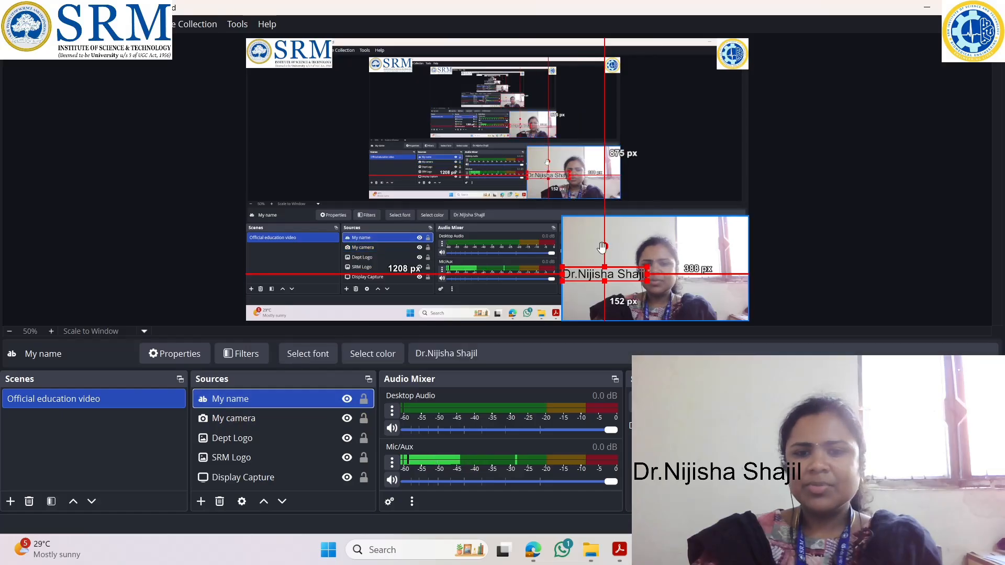
drag(607, 280, 718, 226)
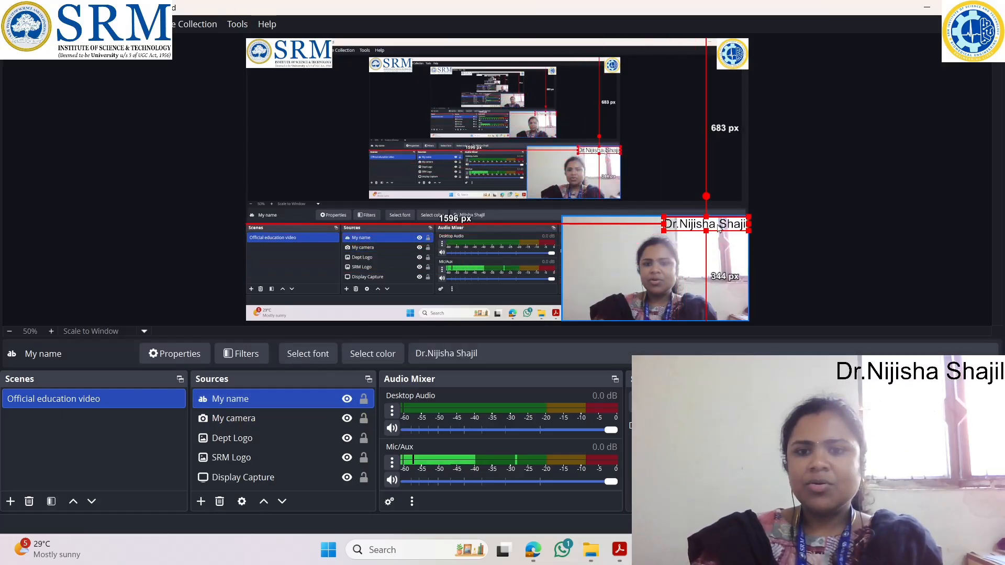
Go through the remaining sources, move Dept Logo beneath Display Capture in the source order and return it above SRM Logo.
click(266, 419)
click(259, 440)
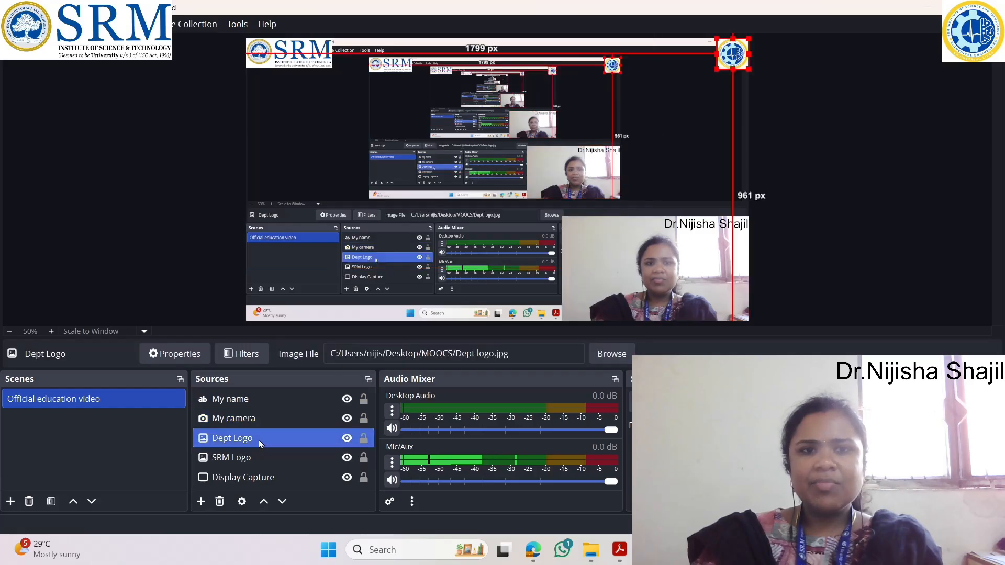
click(259, 457)
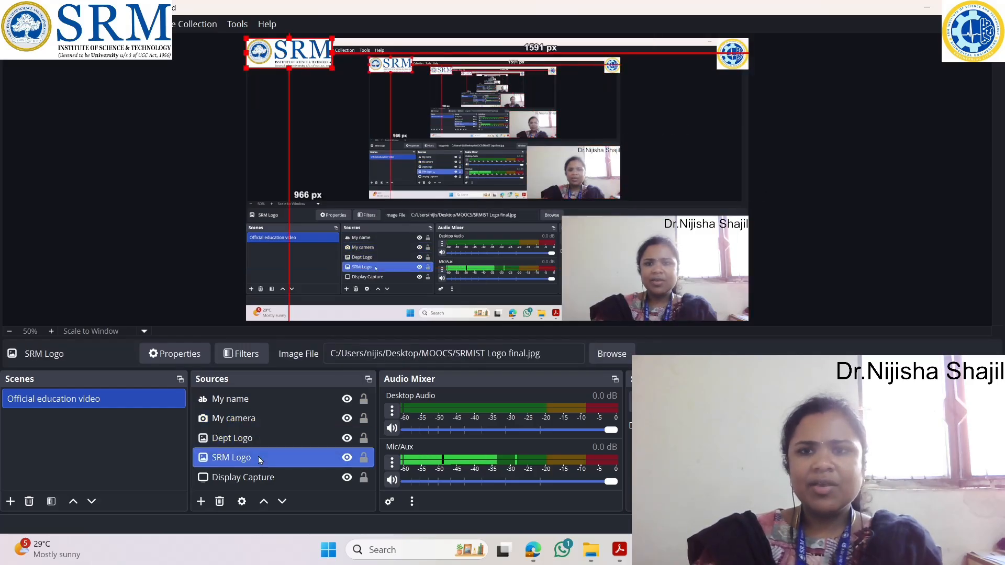
click(260, 480)
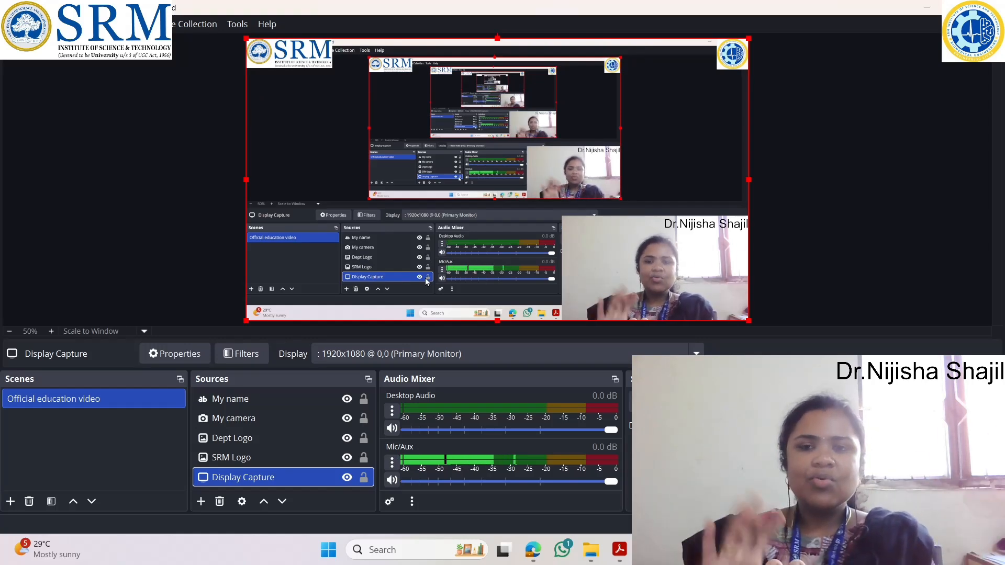
drag(228, 438, 228, 481)
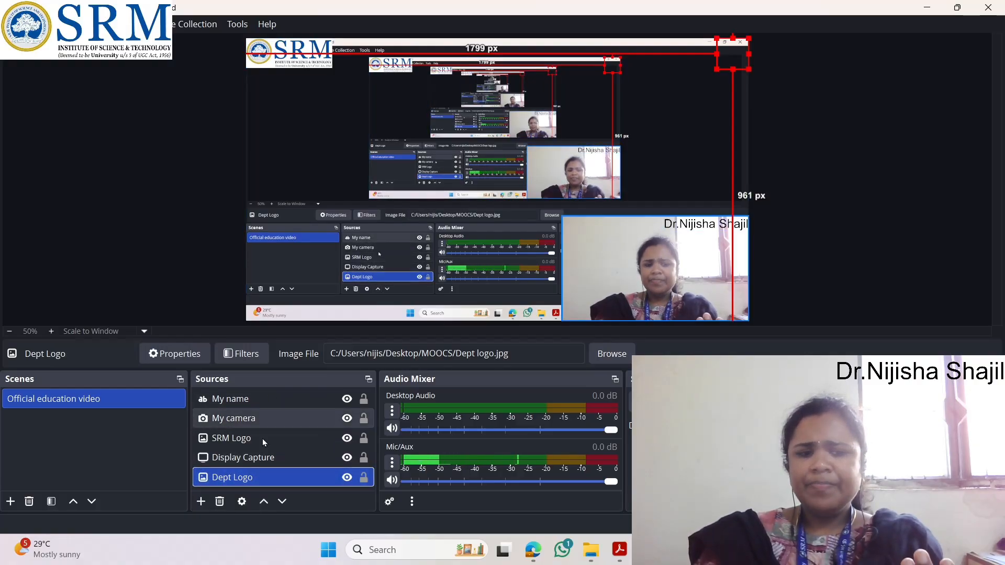
click(263, 506)
click(263, 505)
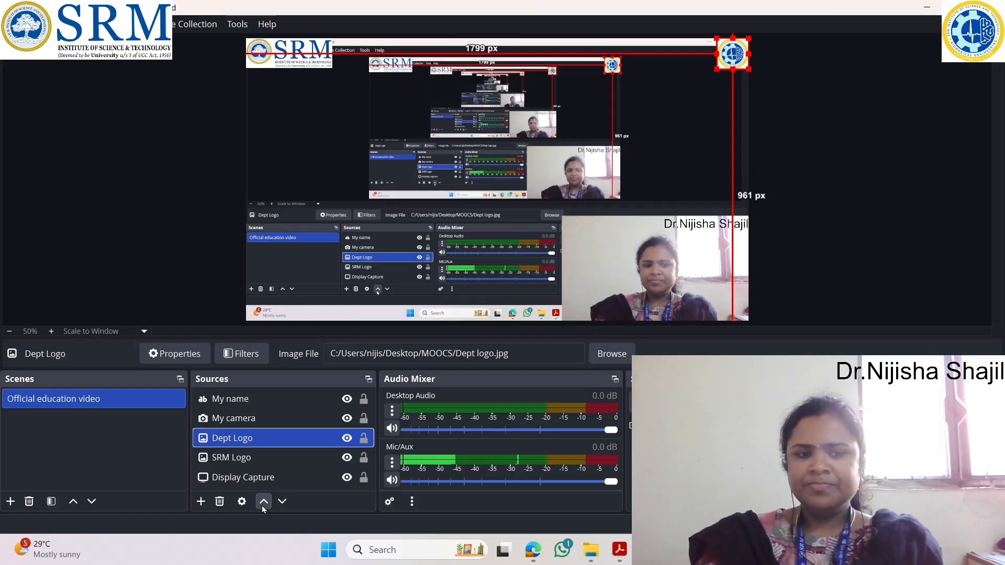
Shrink the camera picture toward the canvas's lower-right corner and place the name text on the smaller picture's upper-right corner.
click(250, 422)
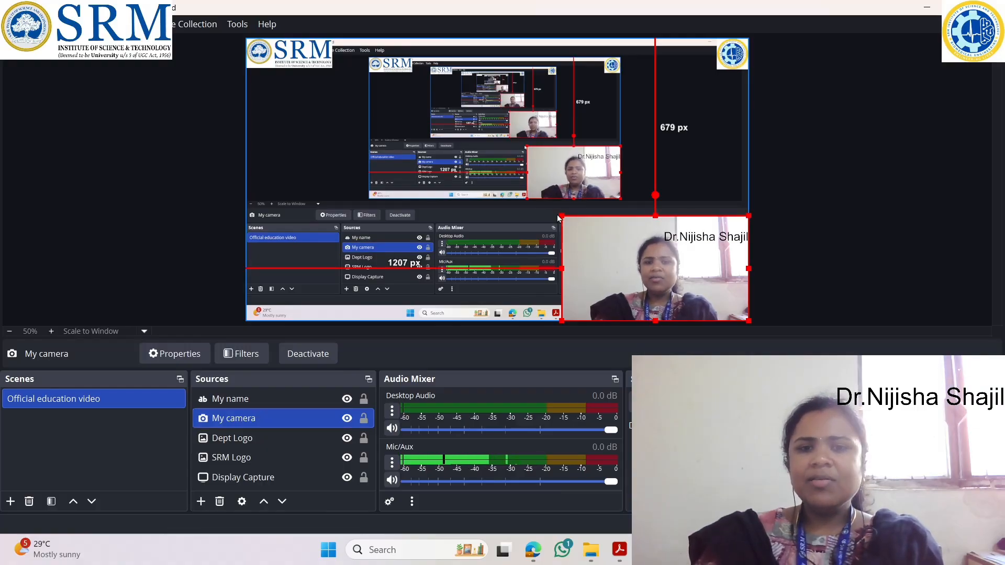
drag(562, 216, 676, 277)
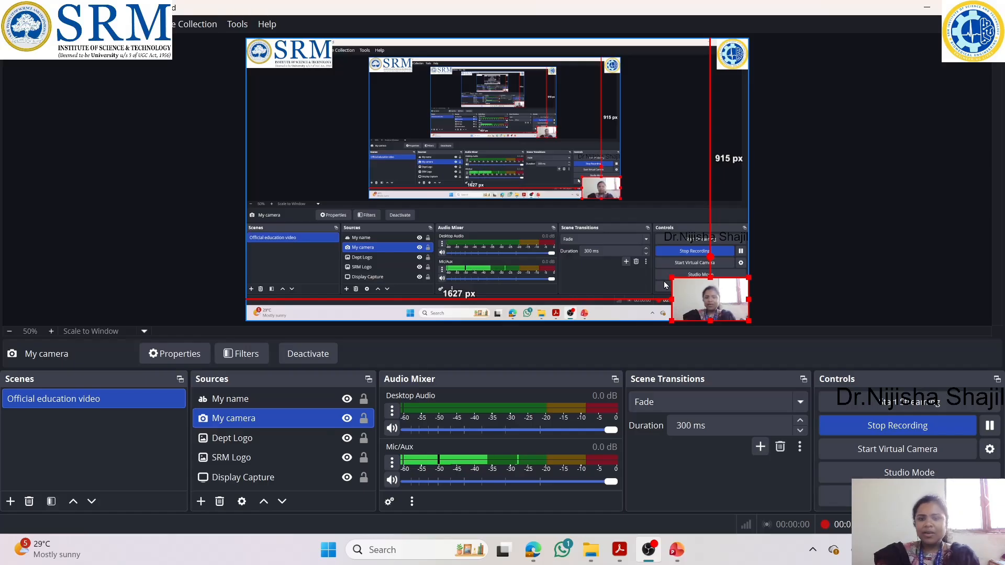
drag(670, 279, 668, 277)
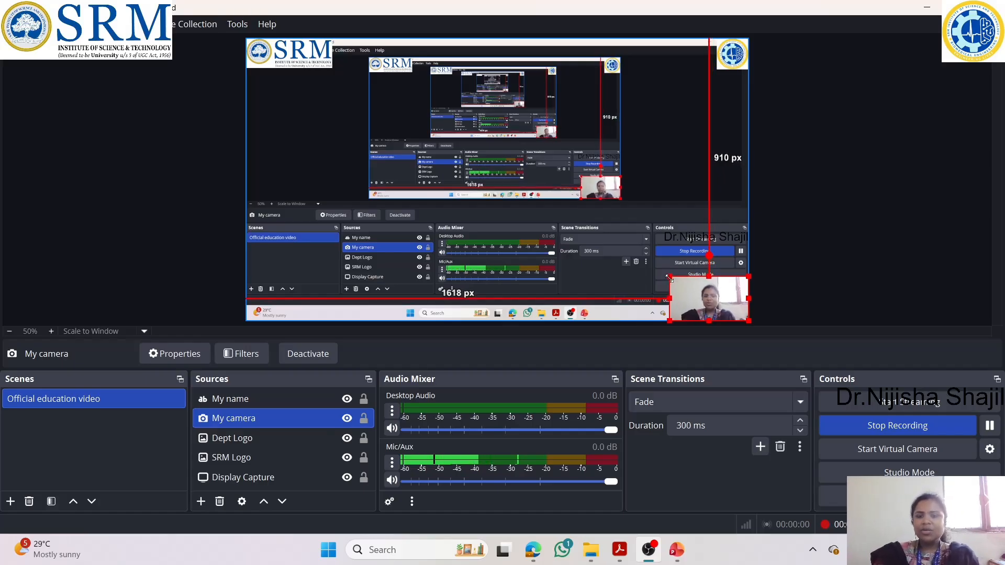
drag(685, 237, 733, 286)
click(800, 279)
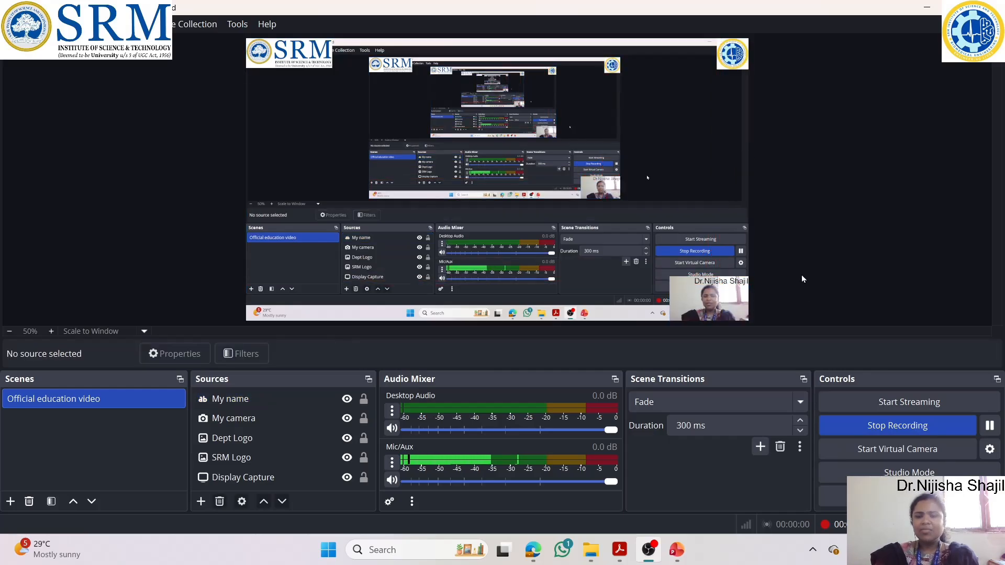
Shrink the SRM logo slightly while keeping it in the canvas's upper-left corner, and clear the source selection.
click(303, 54)
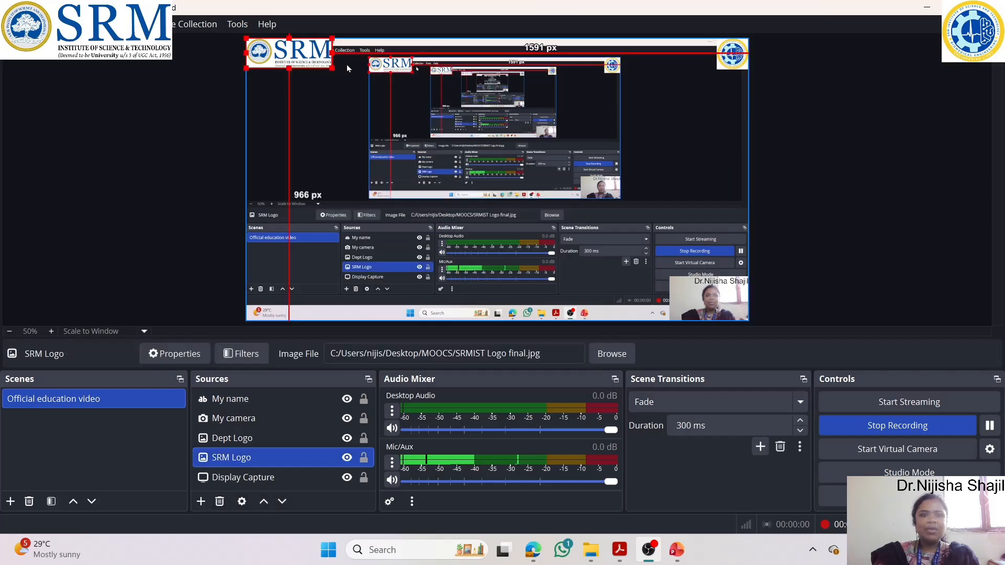
drag(333, 70, 318, 63)
click(529, 73)
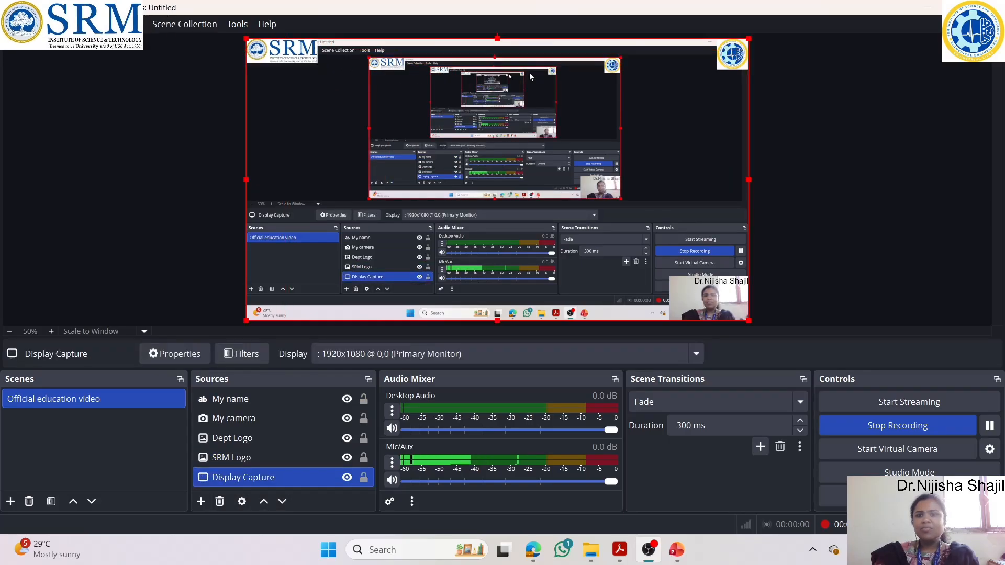
click(786, 124)
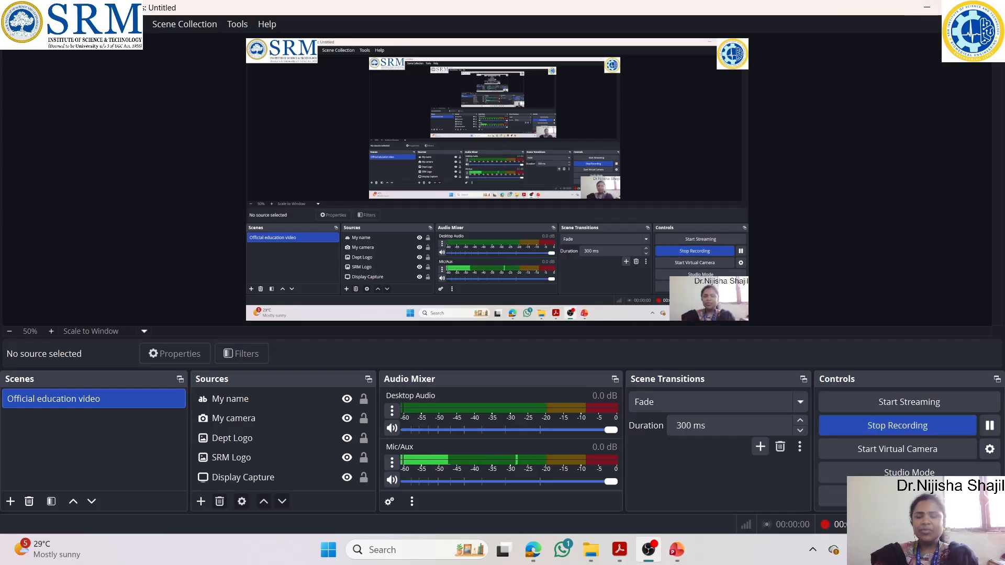
Switch to the Unit 5 PowerPoint presentation and start its slide show from the title slide.
click(958, 7)
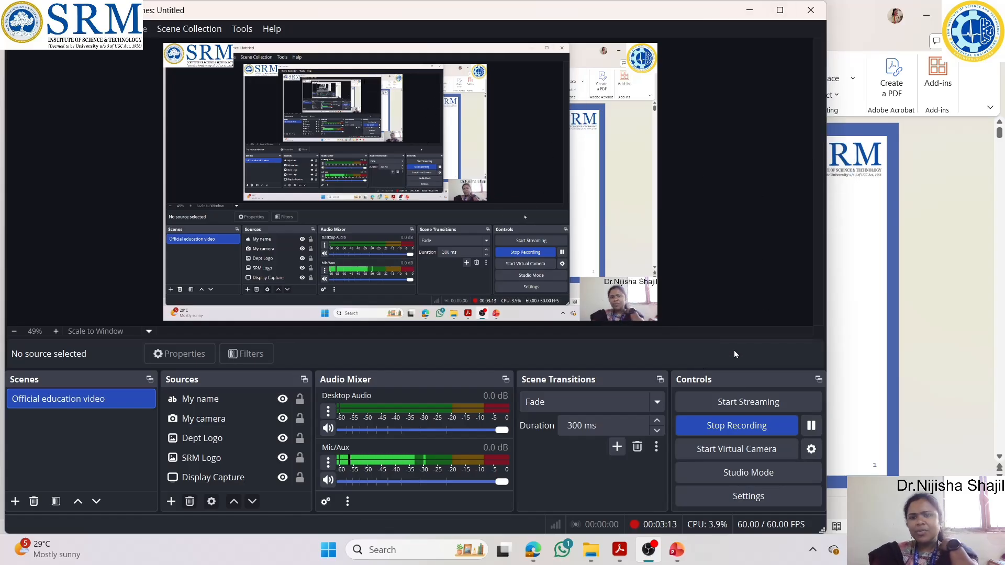
click(779, 9)
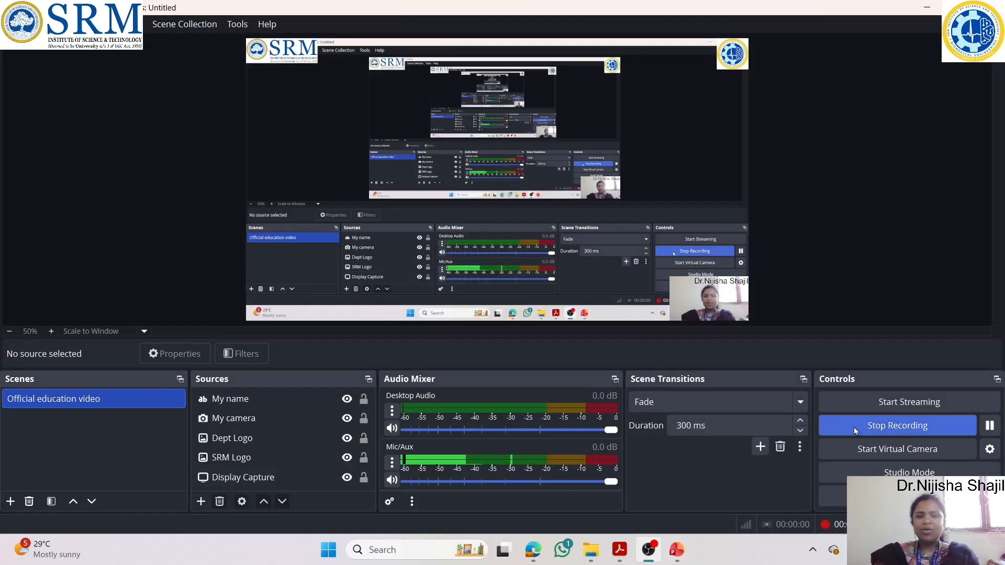
click(926, 7)
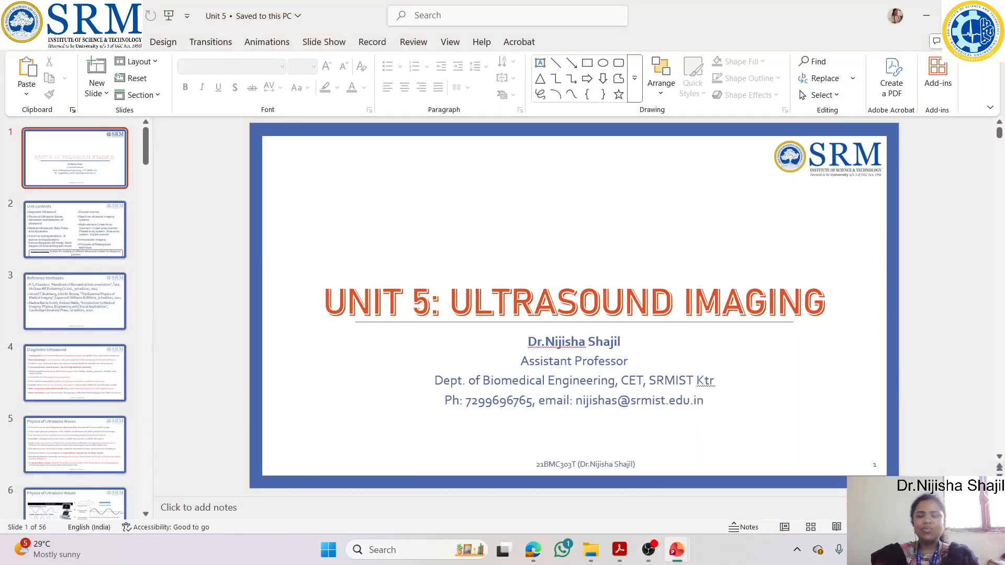
key(F5)
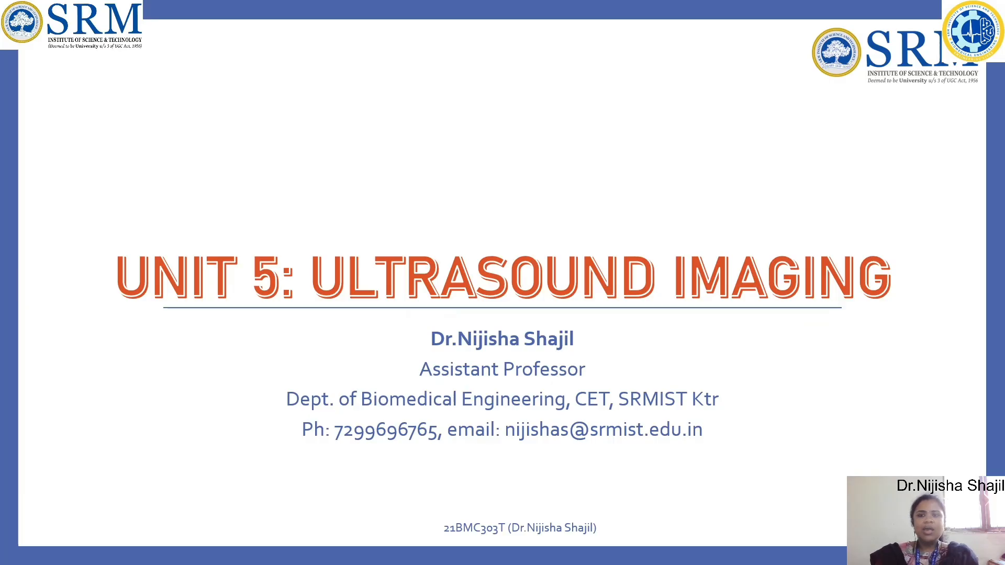
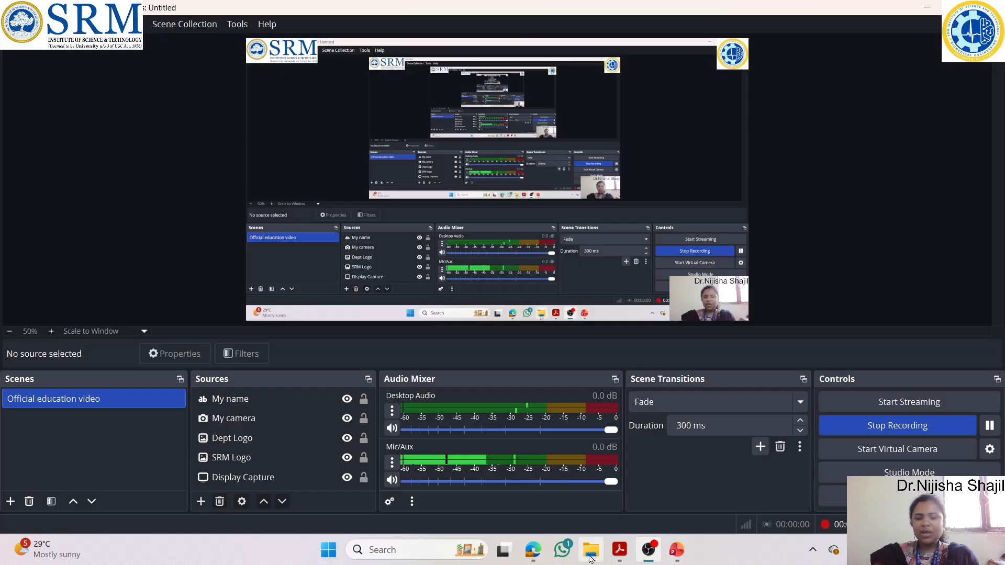
click(588, 557)
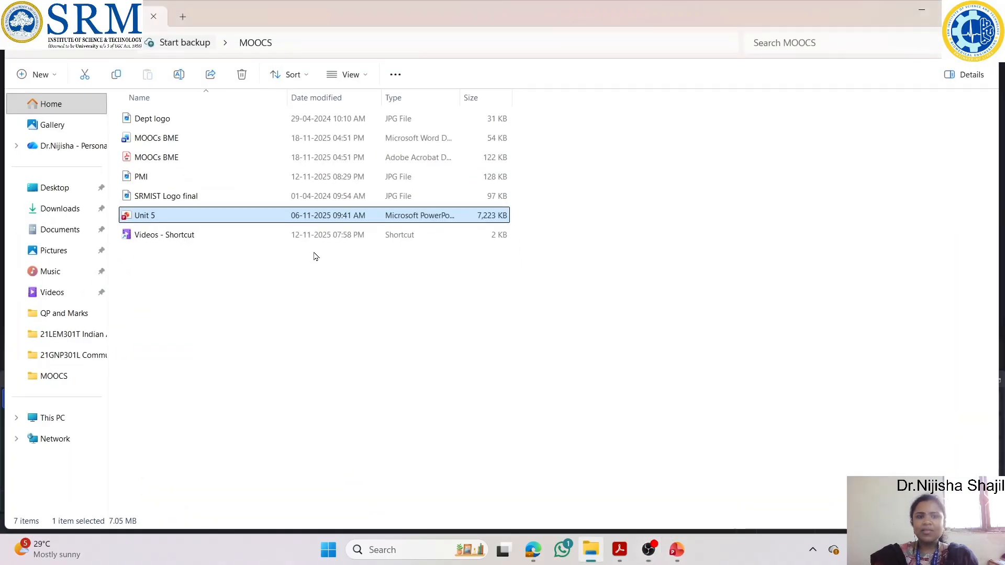
double_click(180, 234)
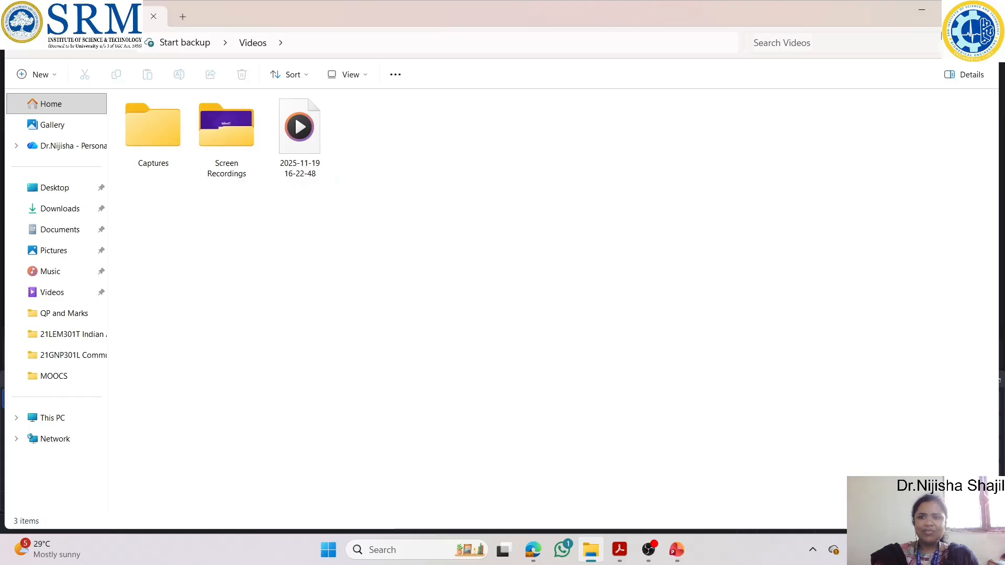
click(930, 9)
double_click(300, 137)
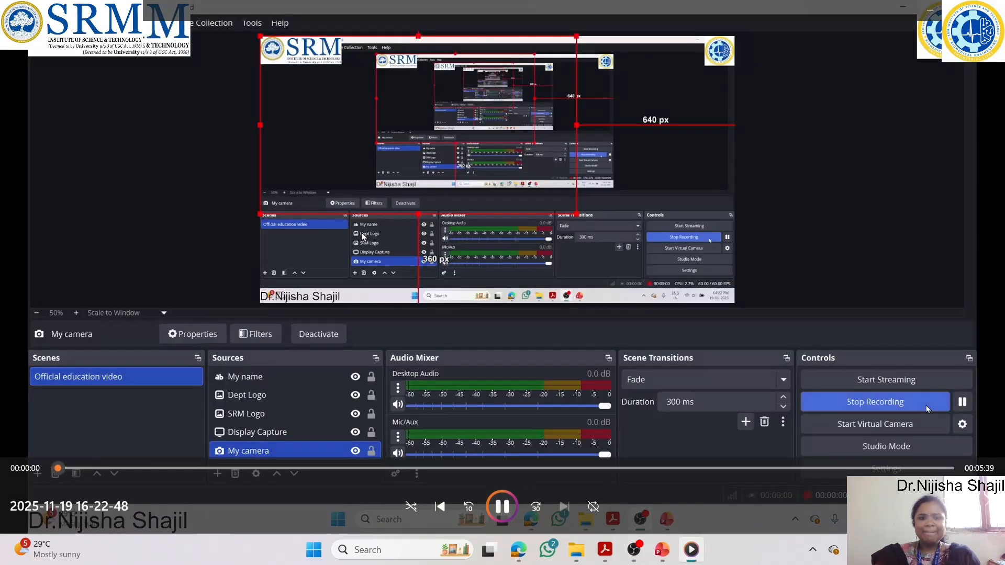
click(809, 470)
click(867, 471)
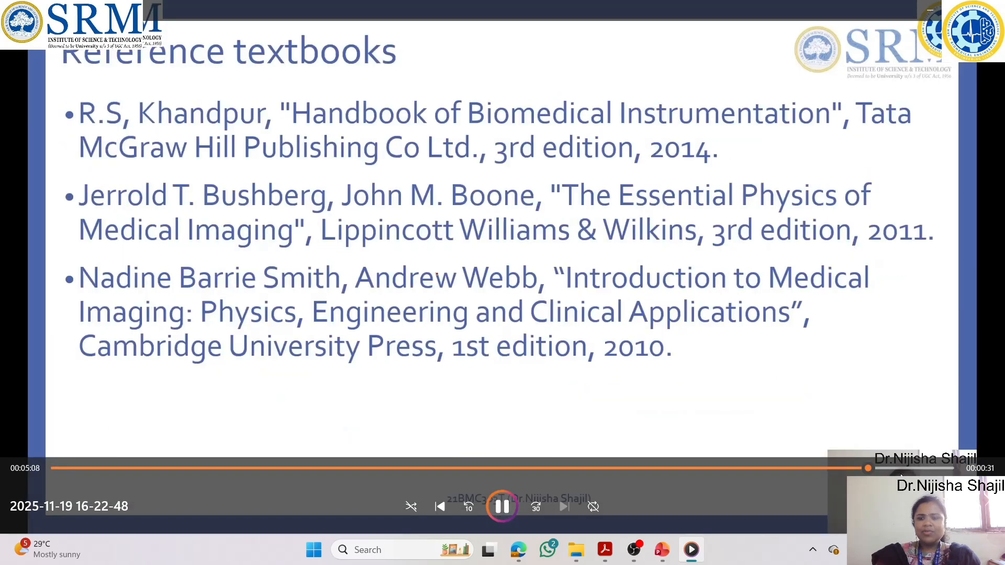
click(904, 471)
click(930, 469)
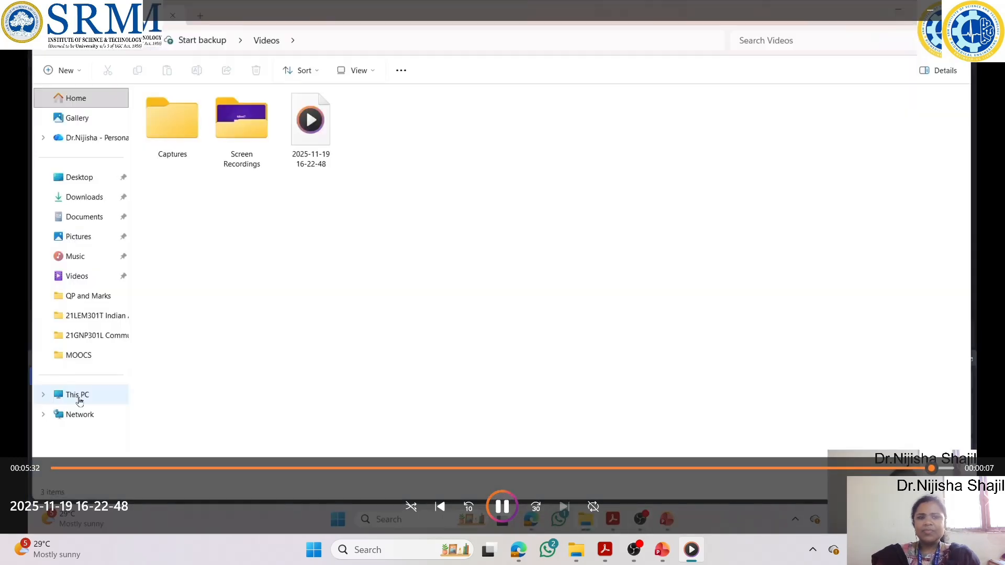
click(59, 469)
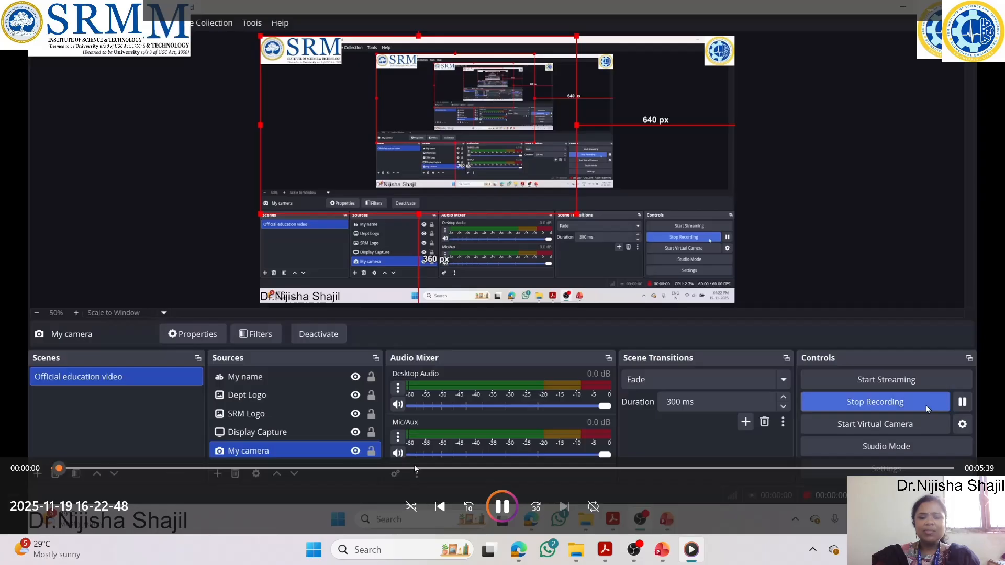
click(515, 468)
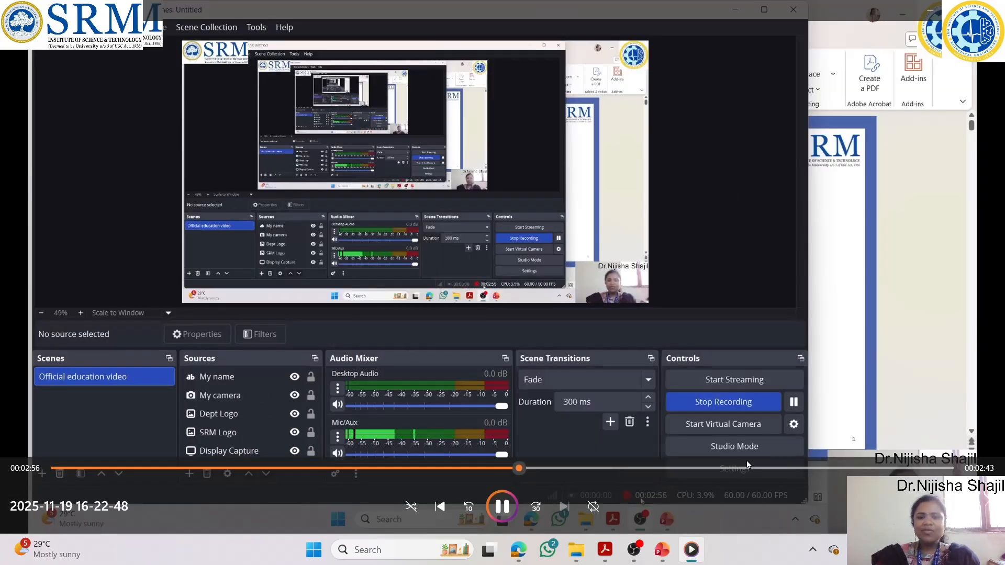
click(849, 468)
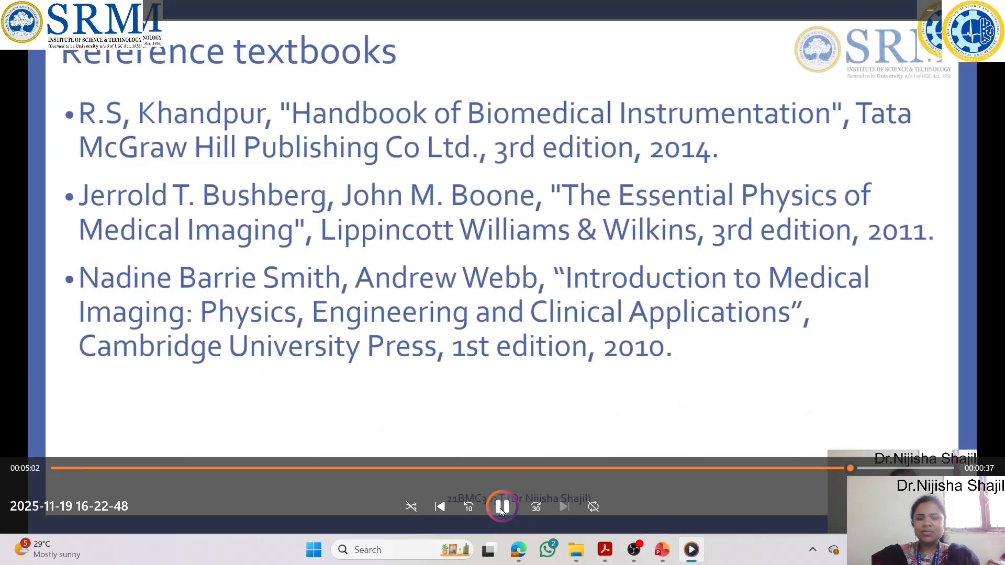
click(501, 508)
click(904, 506)
click(352, 468)
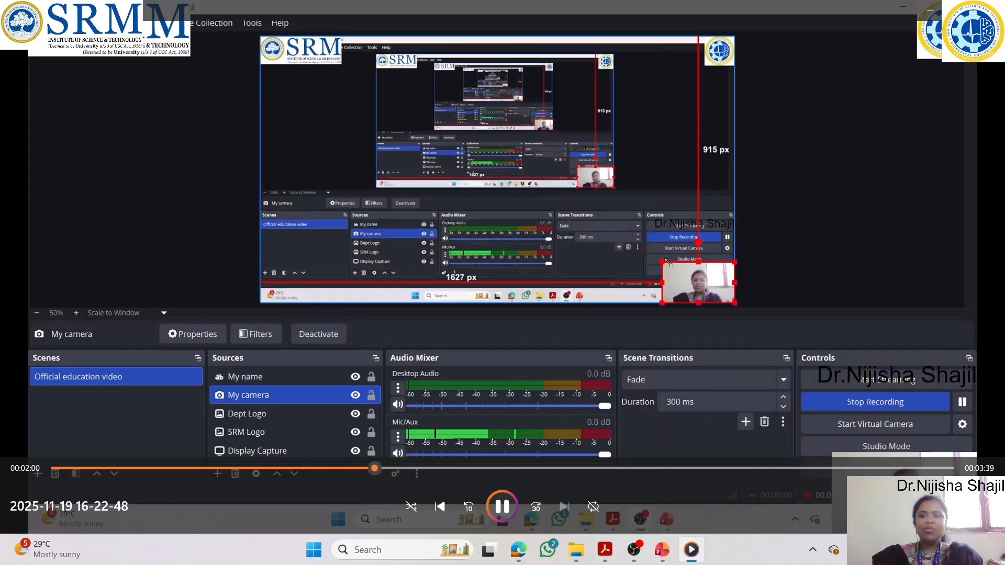
click(989, 9)
click(612, 291)
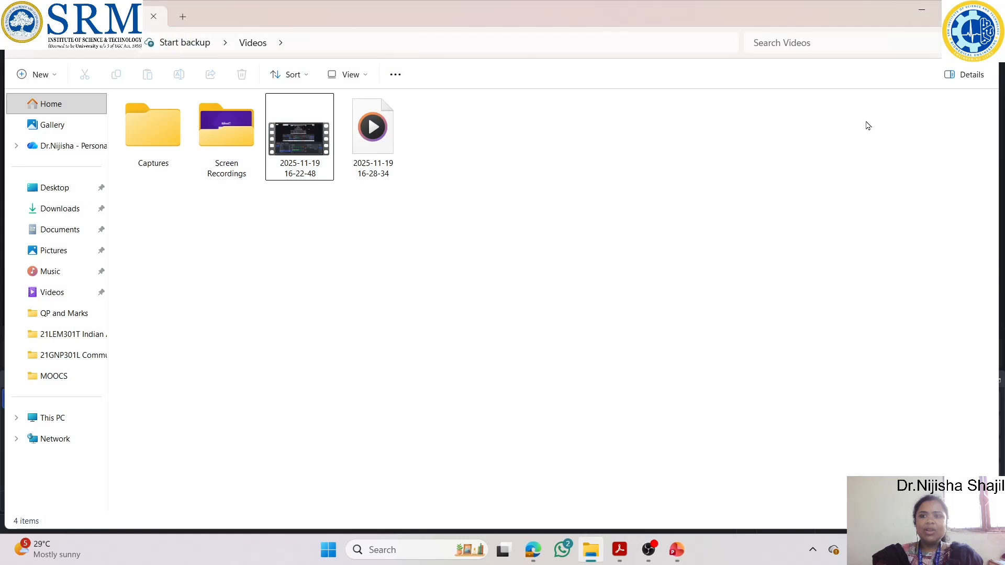
Minimize the File Explorer and OBS windows and switch to OpenShot Video Editor.
click(914, 11)
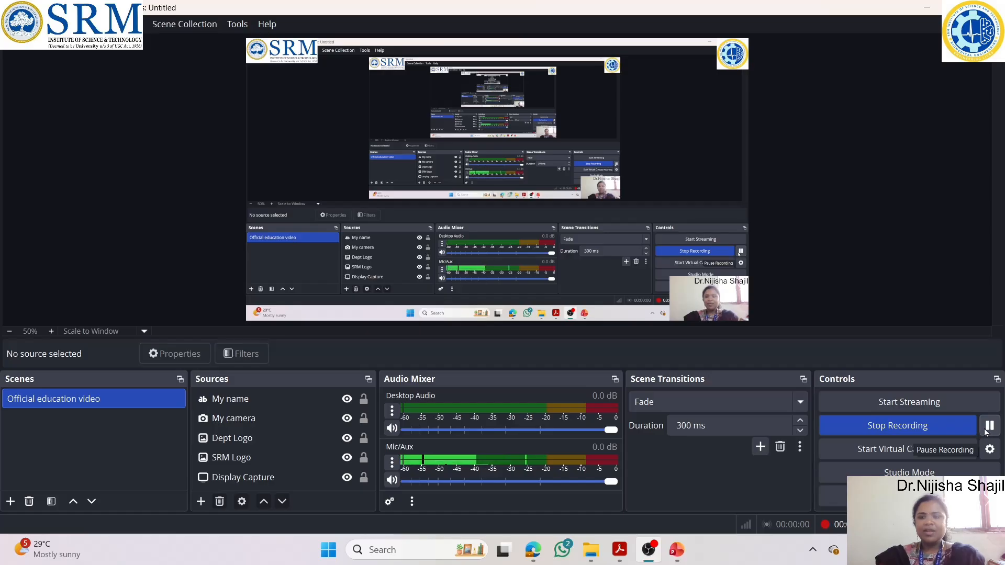
click(930, 6)
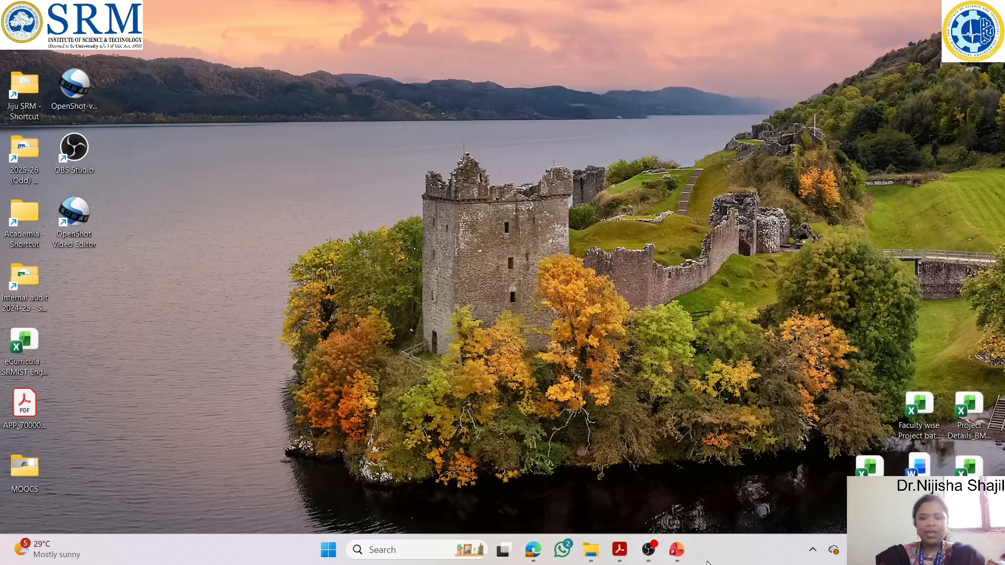
click(677, 550)
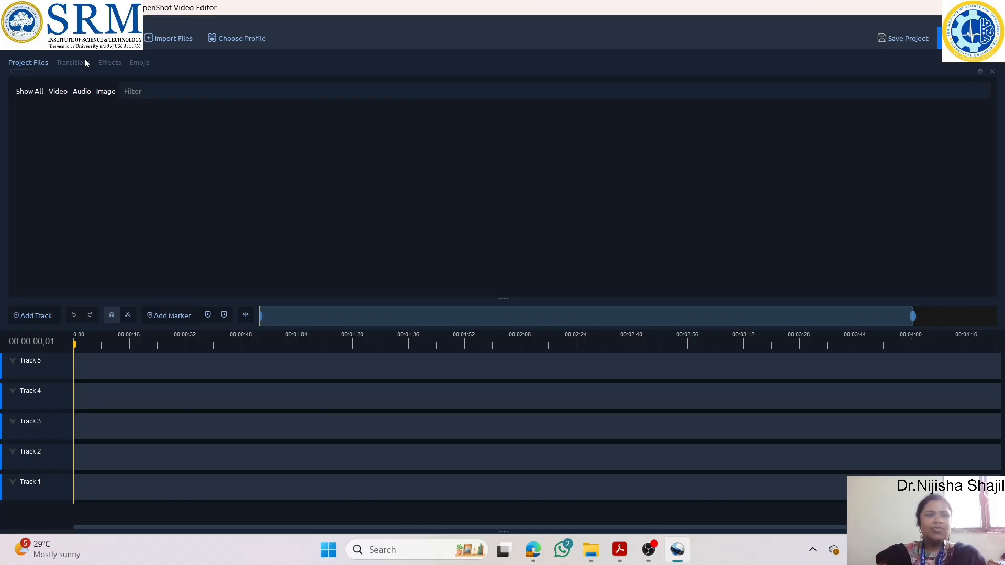
click(166, 39)
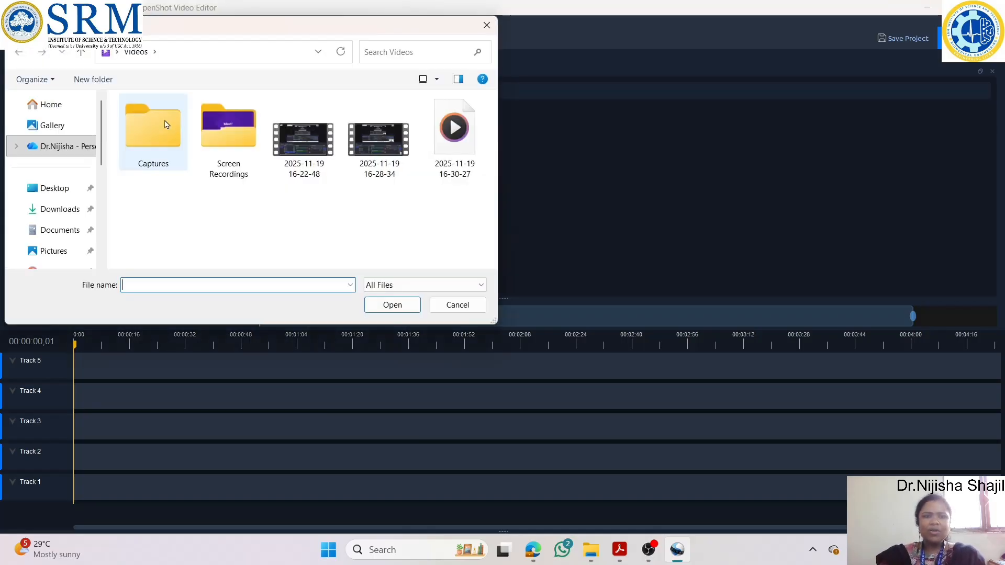
click(295, 167)
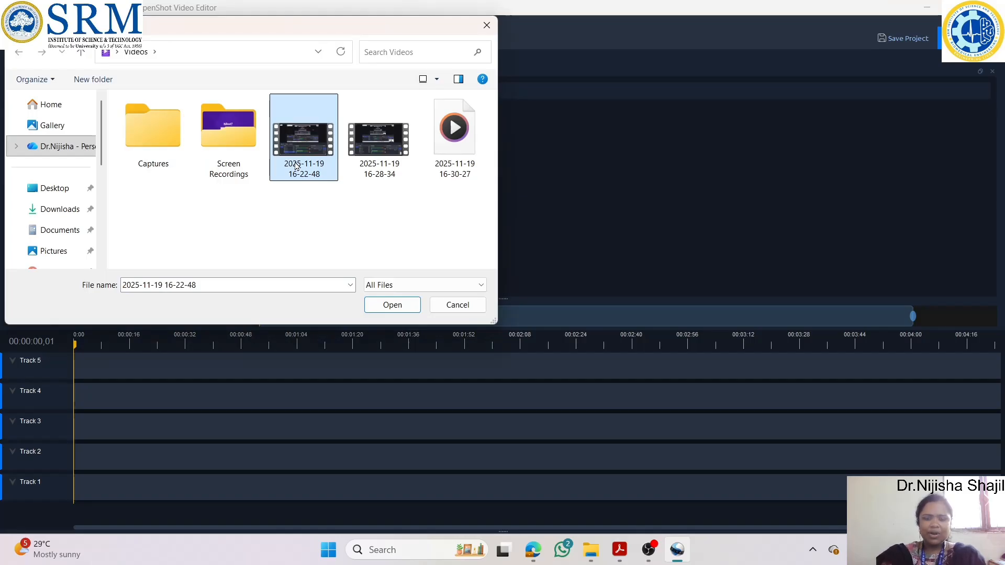
key(Right)
key(Right)
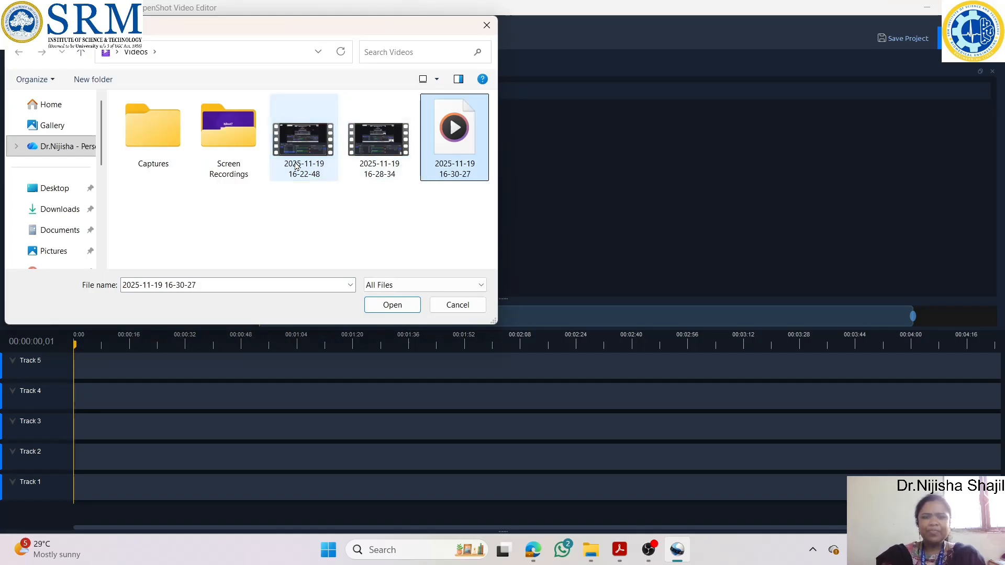
key(Left)
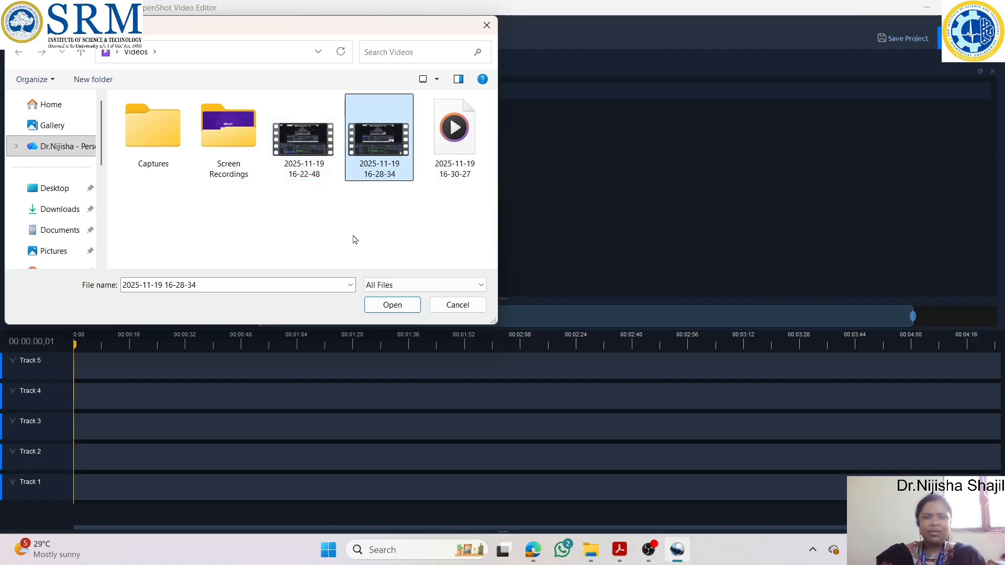
key(Return)
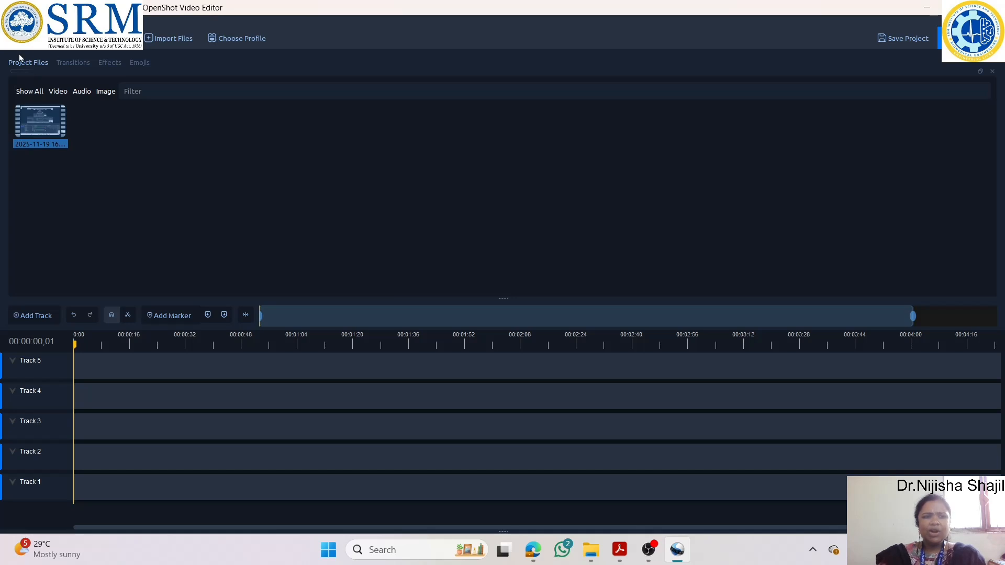
click(174, 39)
click(303, 137)
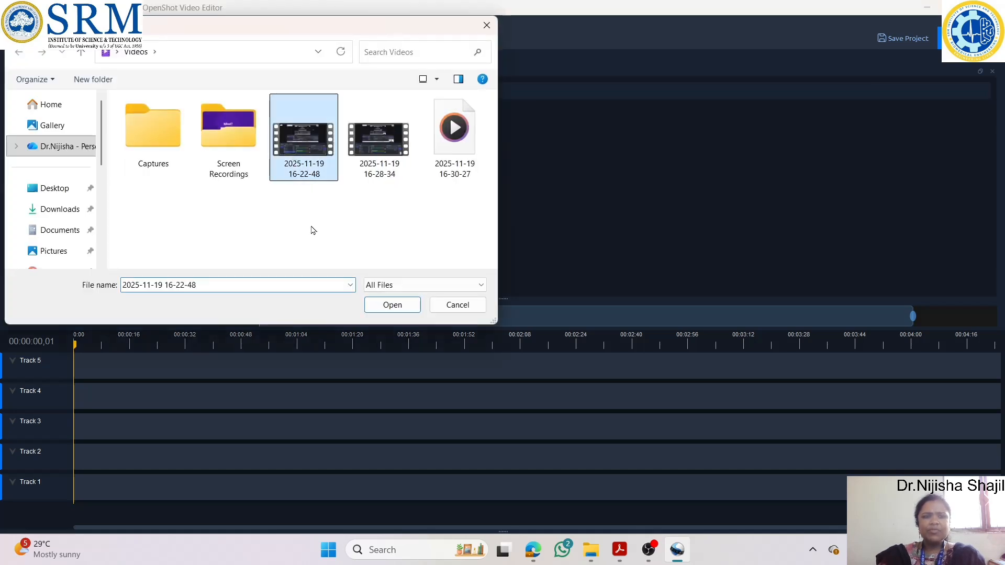
click(393, 305)
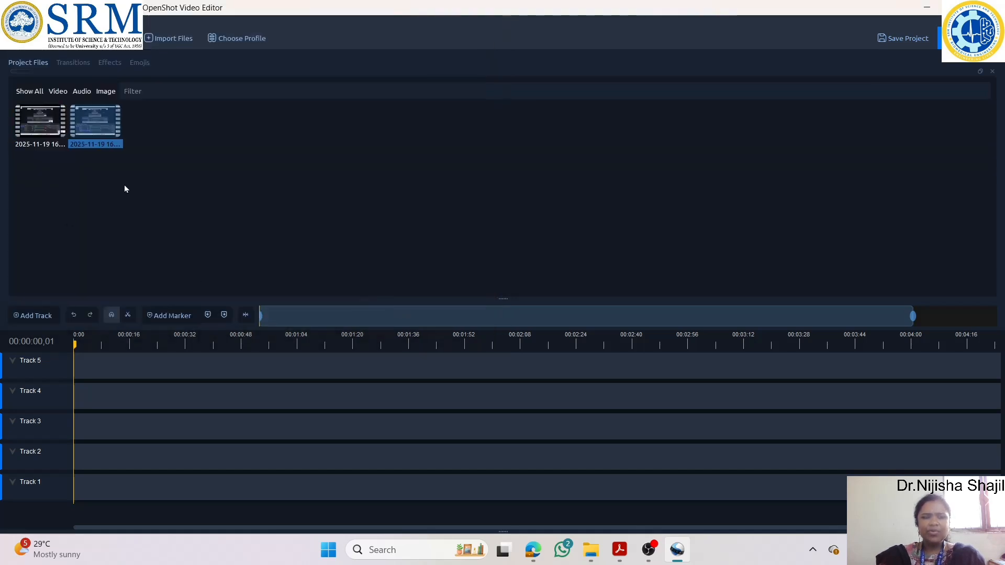
click(142, 213)
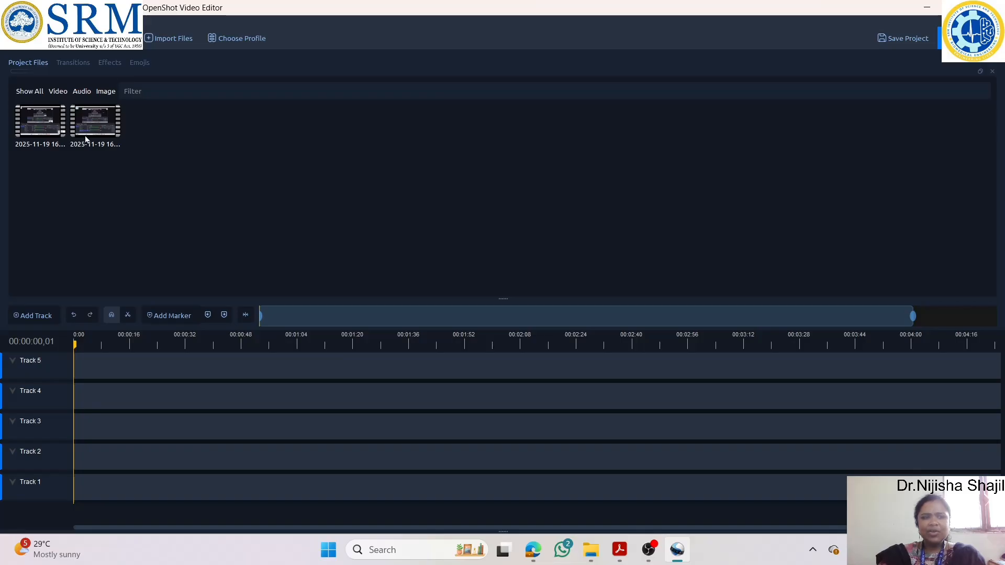
drag(87, 139, 67, 491)
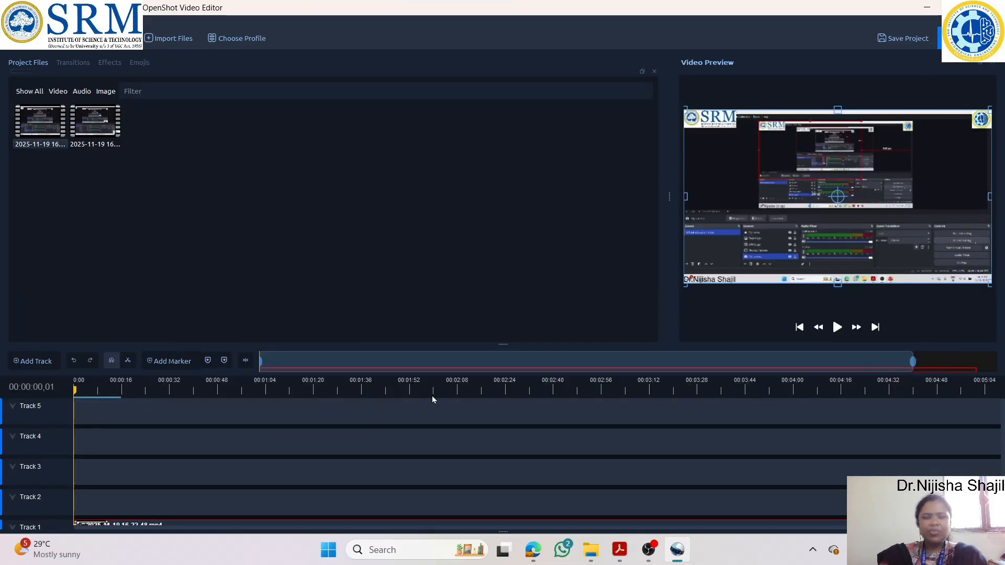
scroll(141, 460, down, 1)
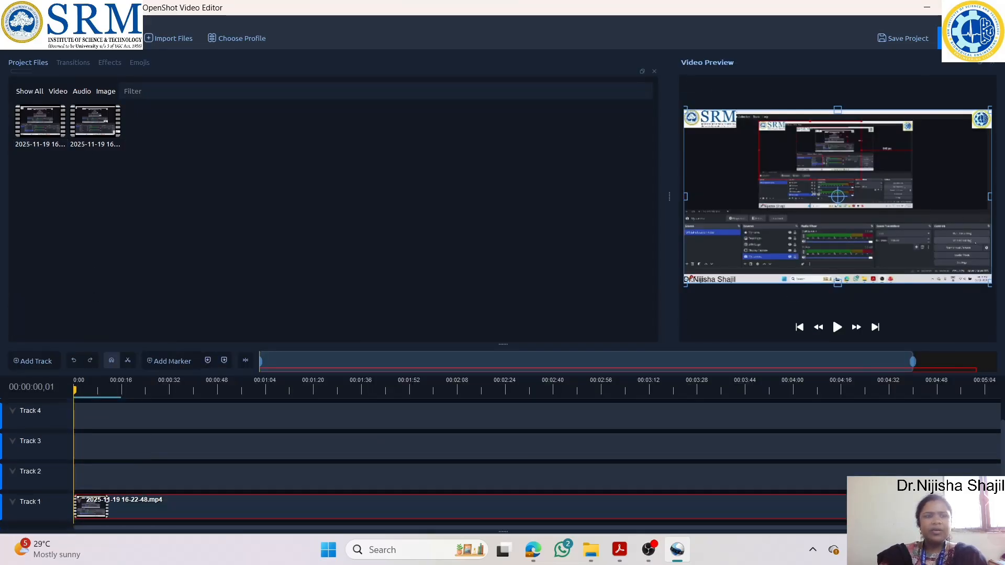
click(78, 23)
mouse_move(105, 74)
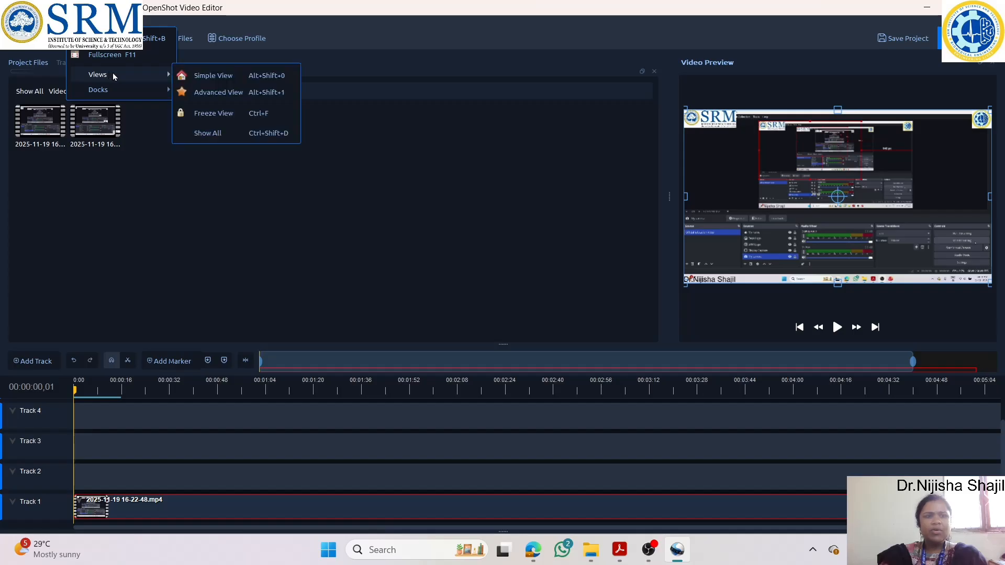
click(229, 79)
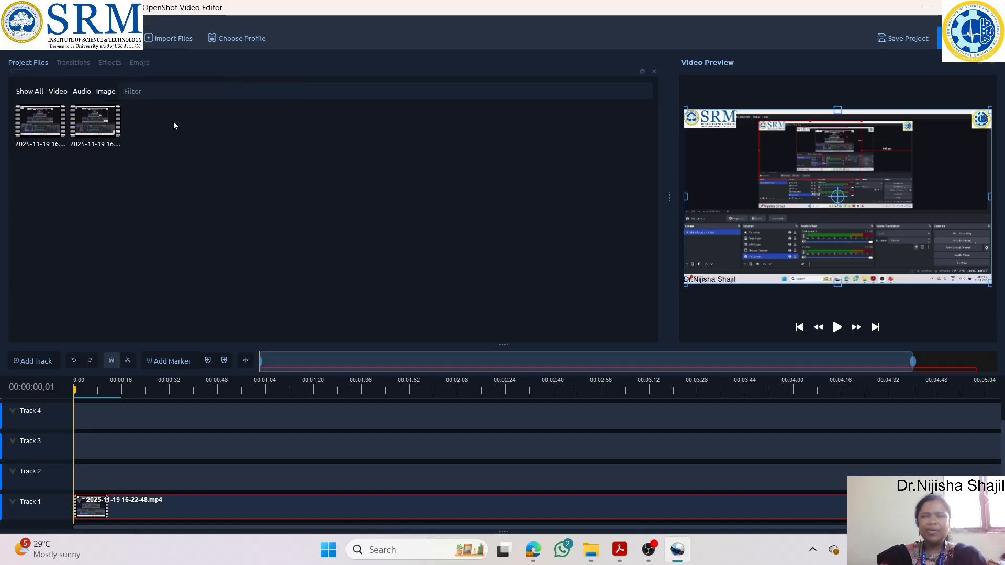
Close the Video Preview dock, restore it by reapplying Simple View, and check the list of available docks.
click(992, 69)
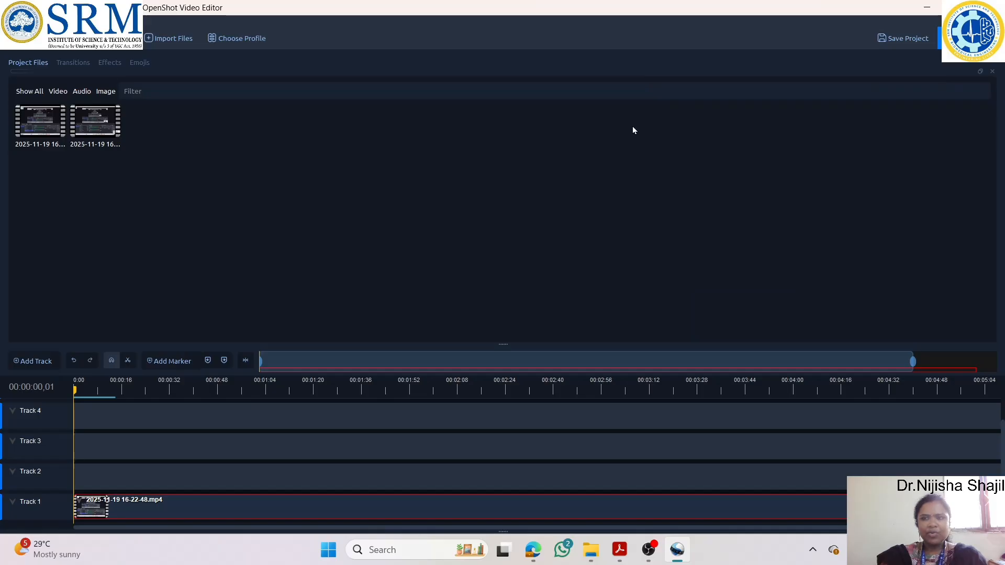
click(78, 21)
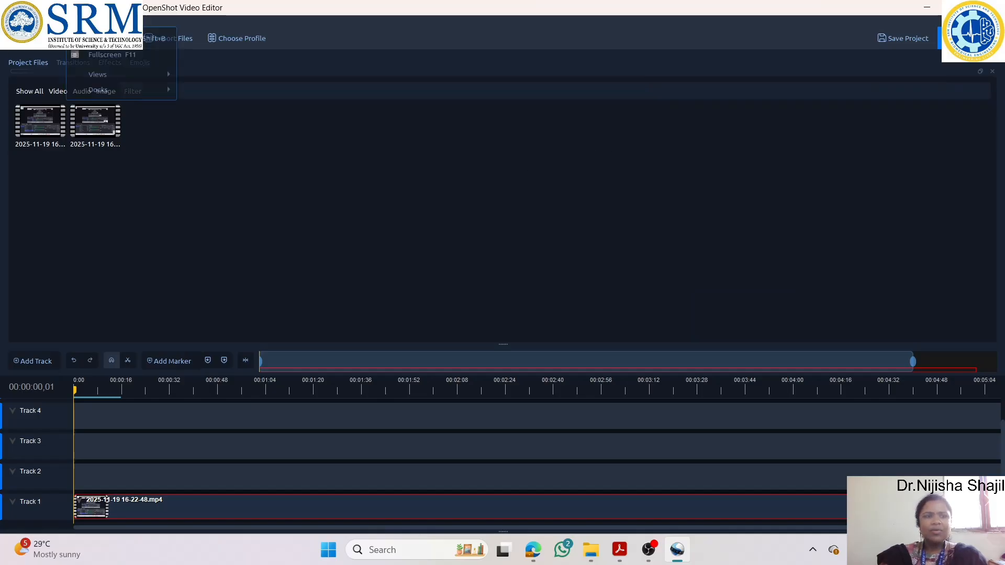
mouse_move(135, 80)
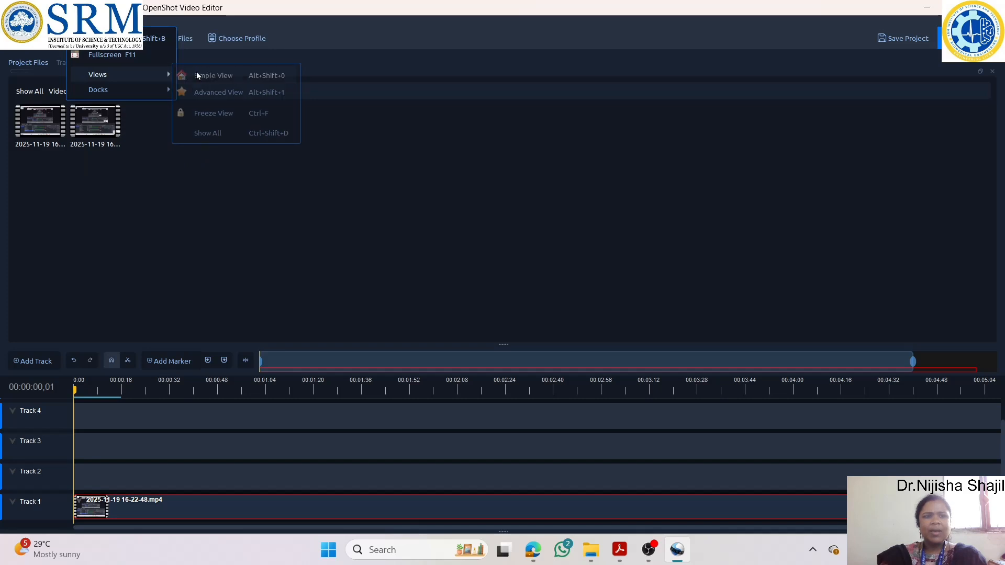
click(201, 75)
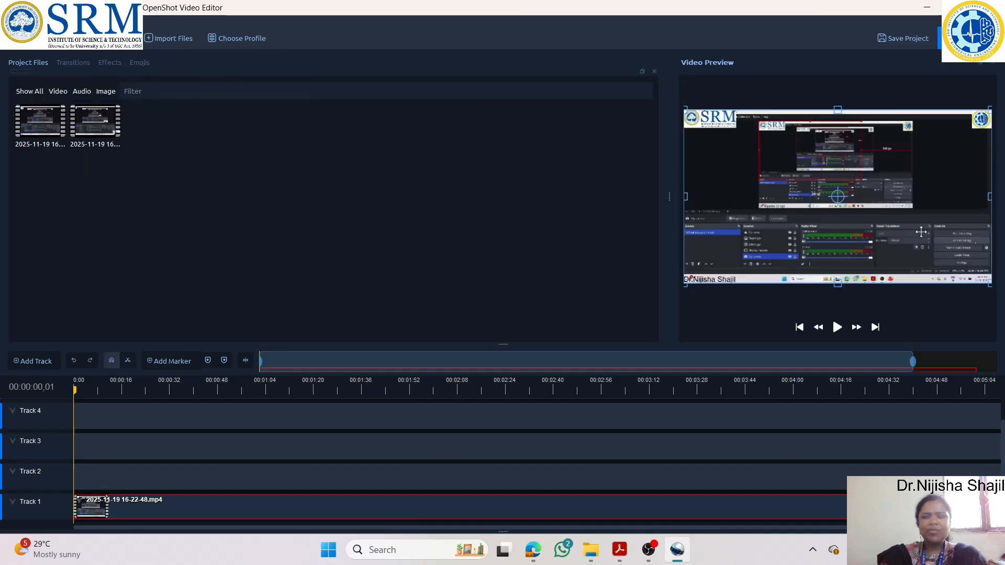
click(79, 21)
mouse_move(89, 95)
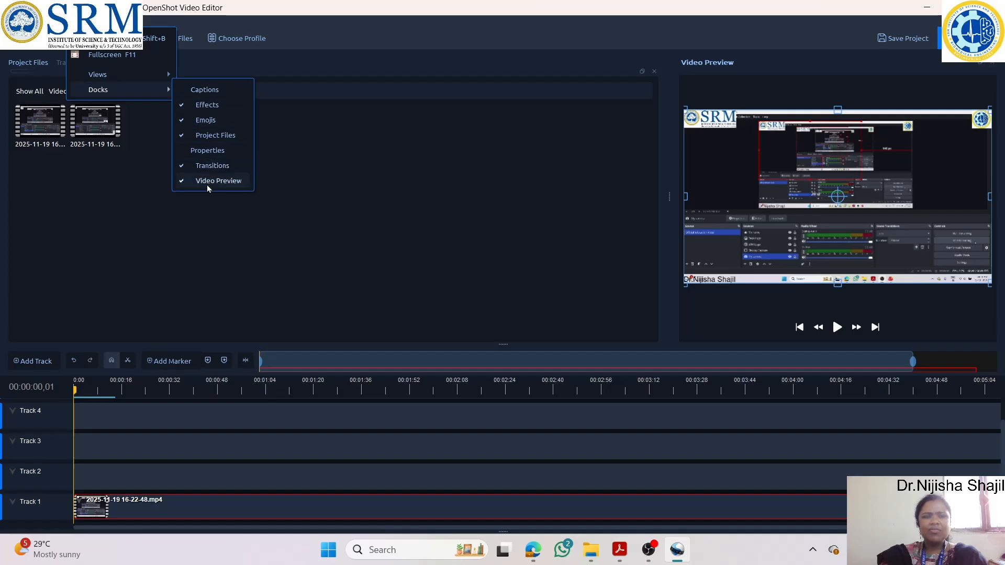
click(298, 179)
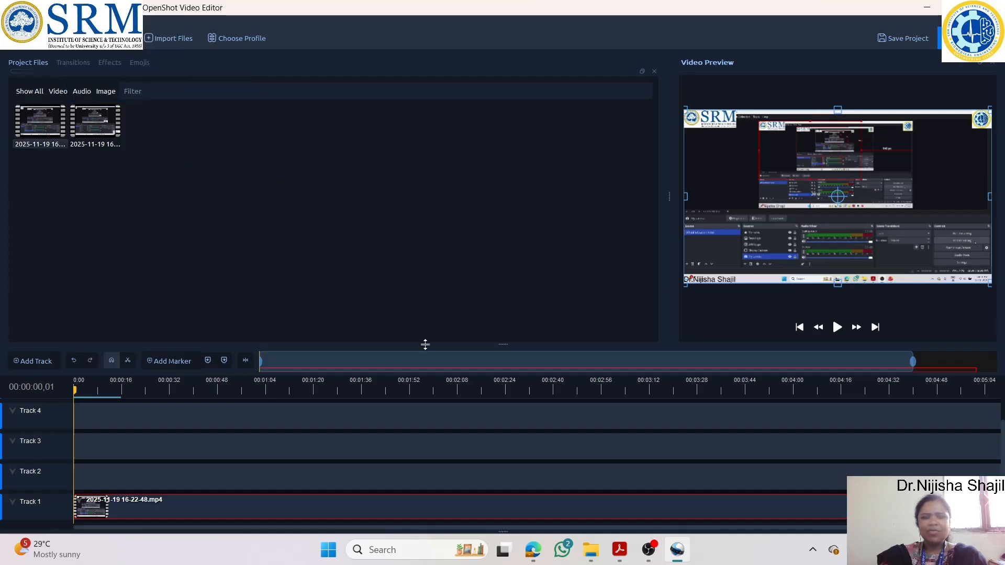
Play the Track 1 recording and sample several points along the timeline to examine where the slide content begins.
click(838, 327)
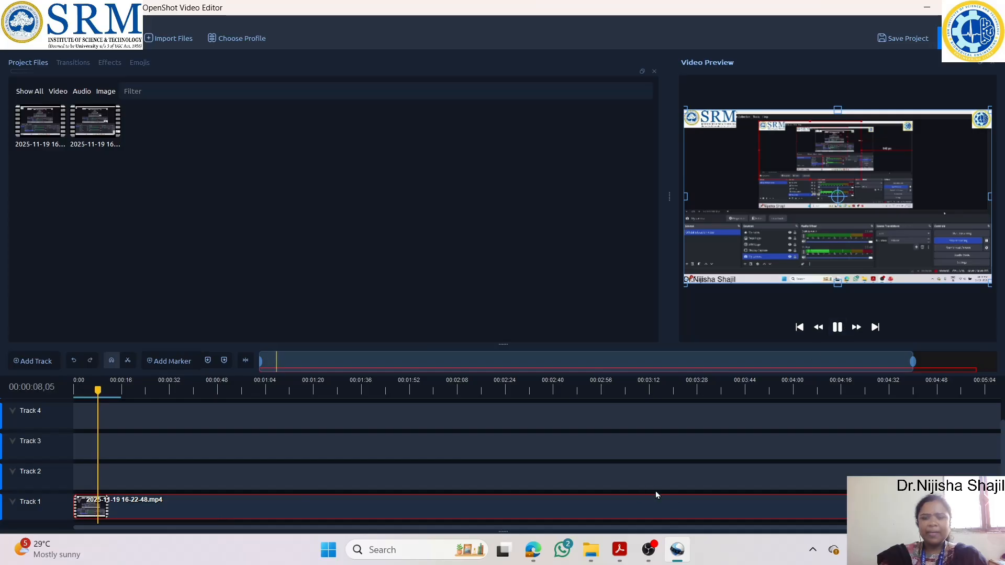
drag(90, 390, 889, 386)
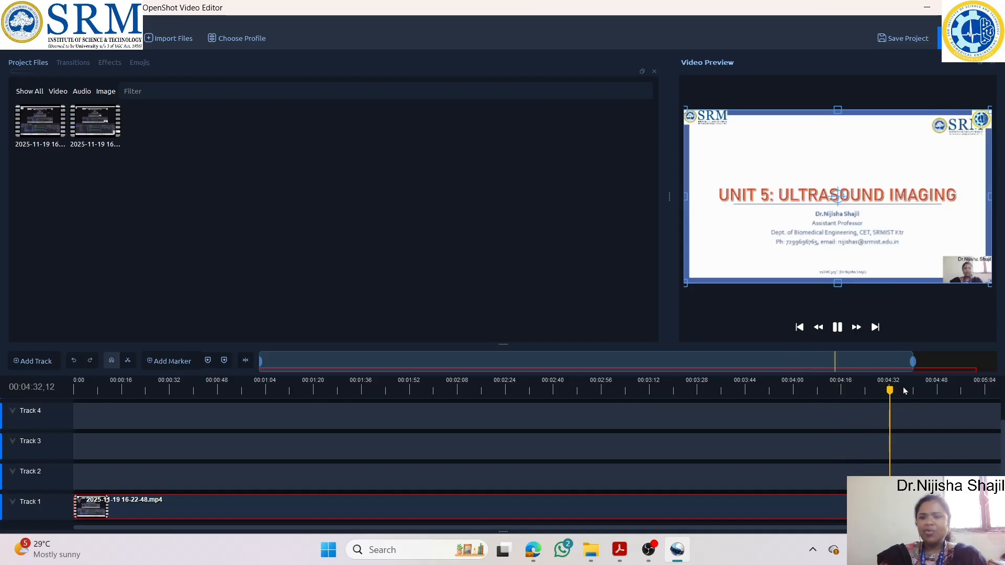
drag(504, 528, 672, 537)
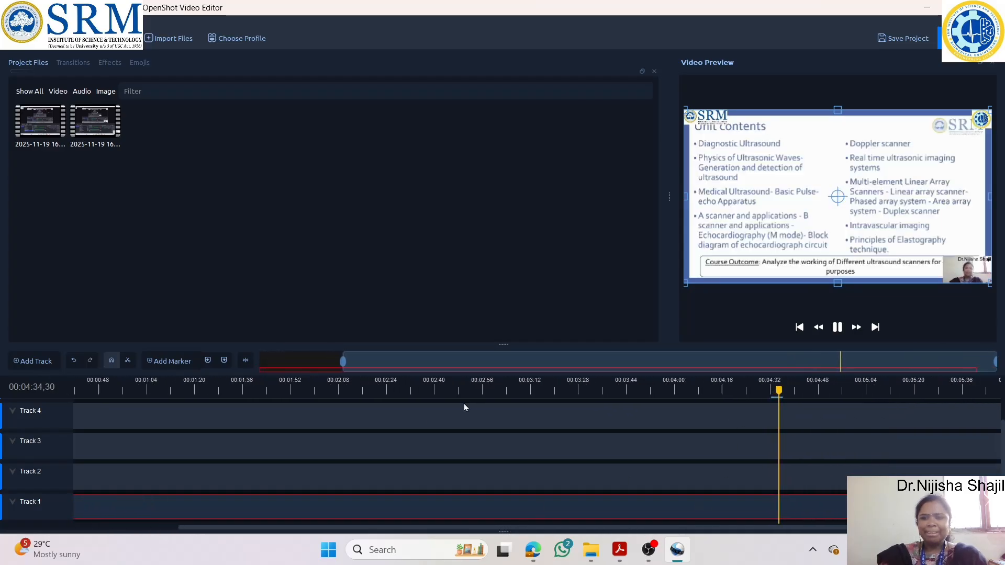
click(423, 390)
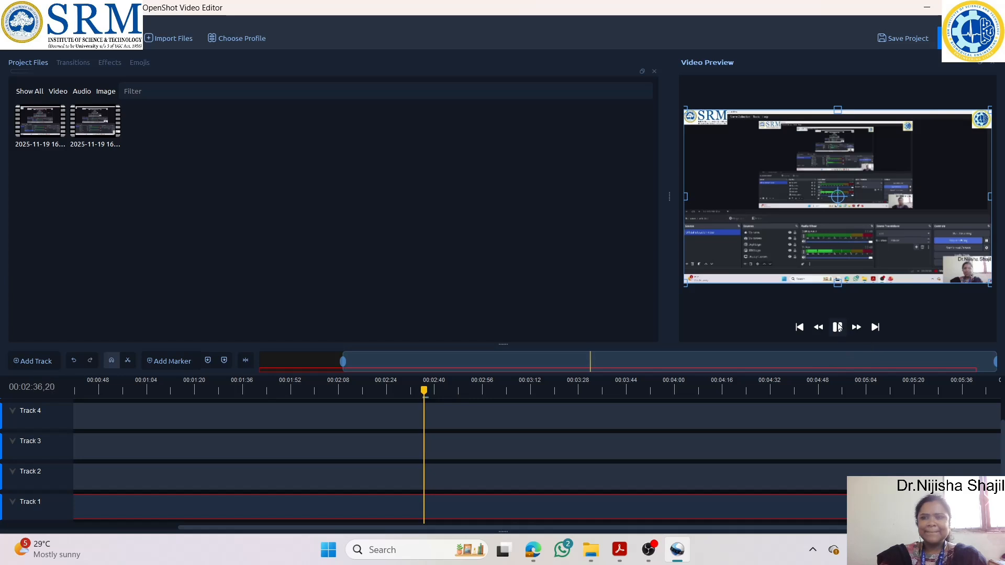
click(837, 327)
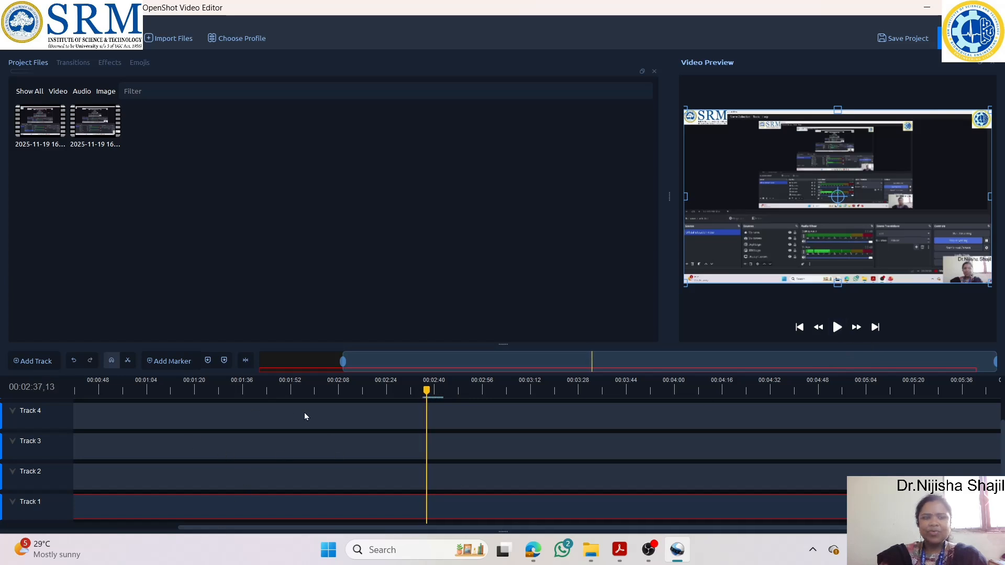
drag(425, 390, 489, 390)
click(844, 325)
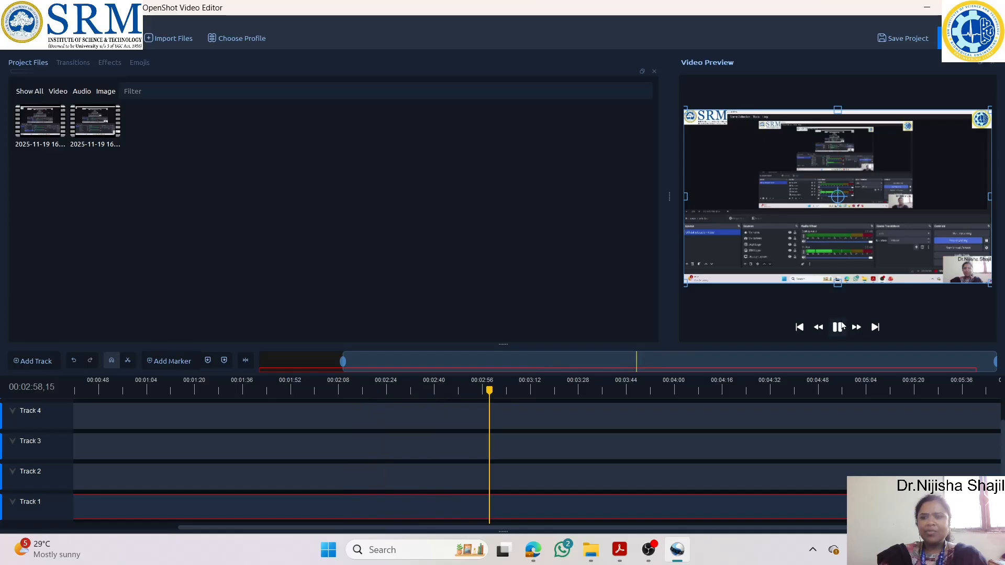
click(535, 394)
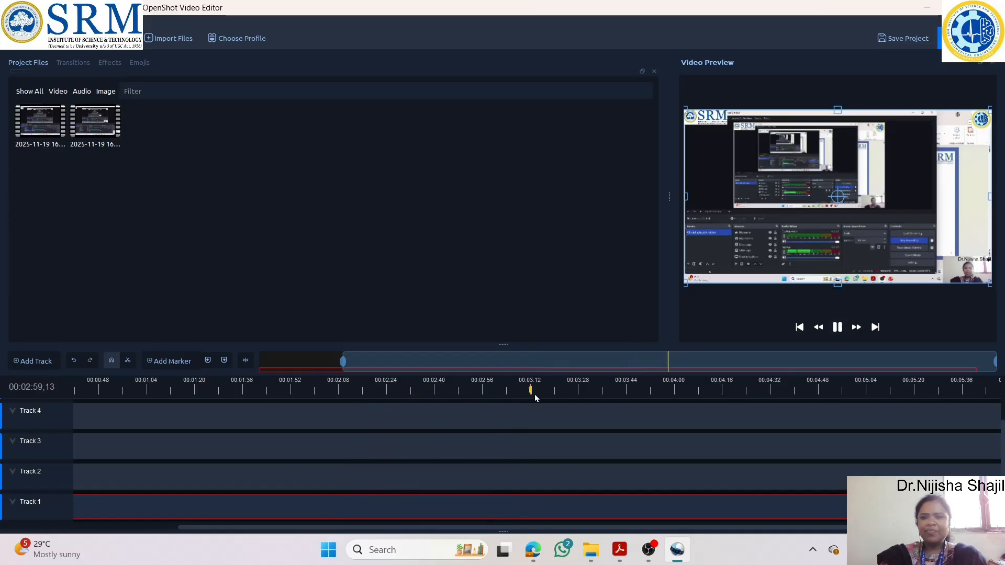
click(570, 394)
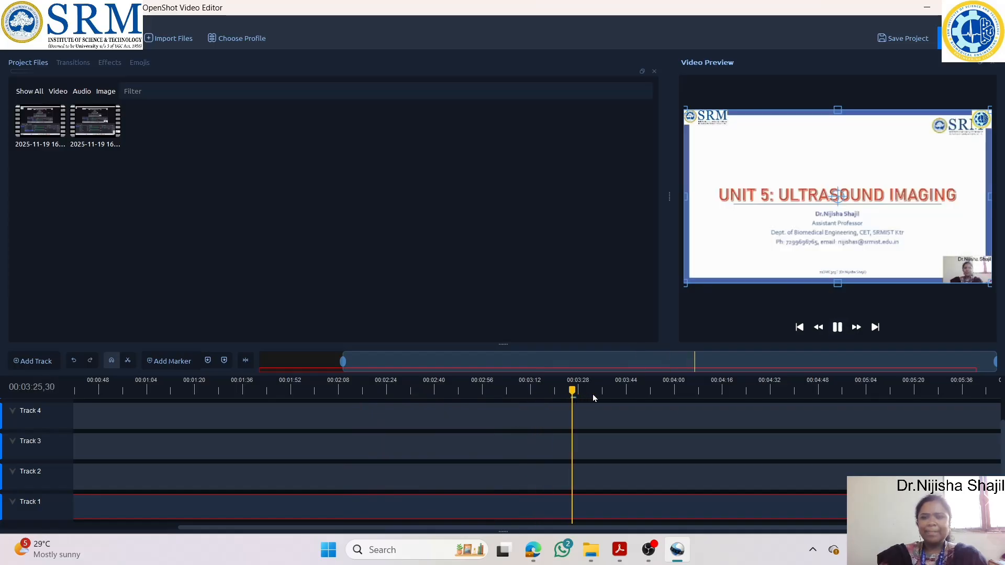
Stop playback on the title slide at 00:04:20,27 and split the Track 1 clip there with the Razor tool.
click(736, 392)
click(837, 327)
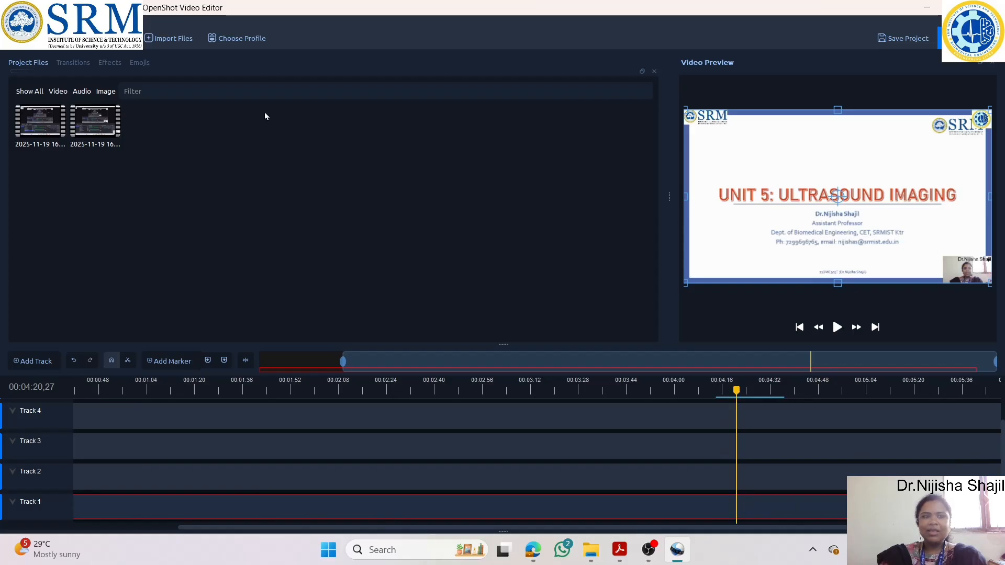
click(127, 361)
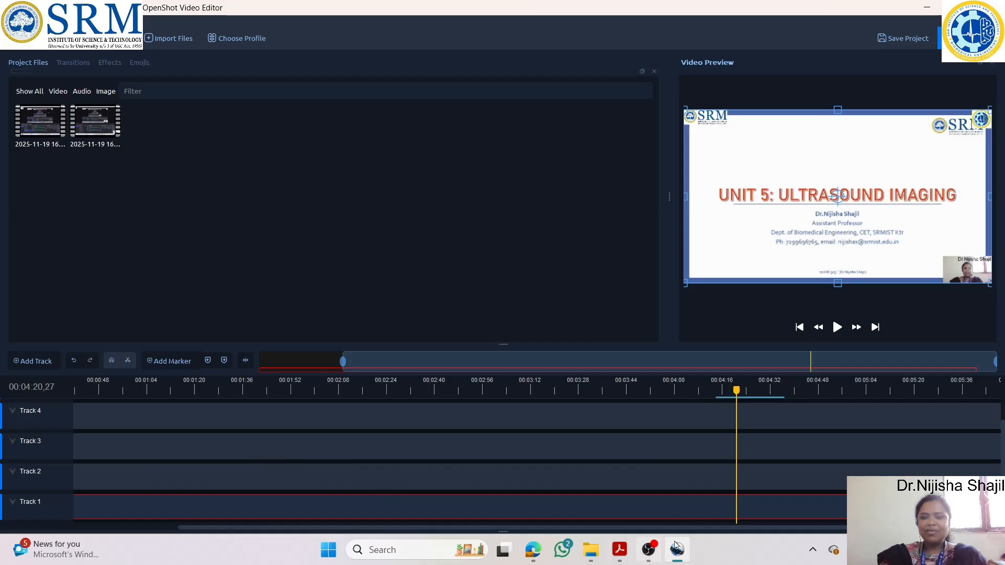
click(736, 502)
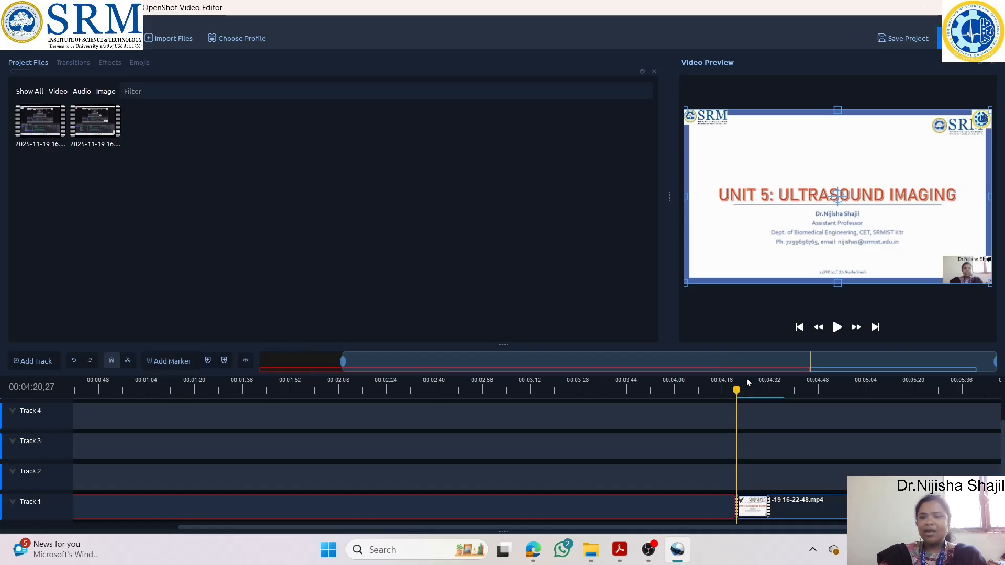
Play the start of the full-screen Unit contents slide and split the Track 1 clip at 00:04:35,25 with the Razor tool.
drag(737, 389, 777, 410)
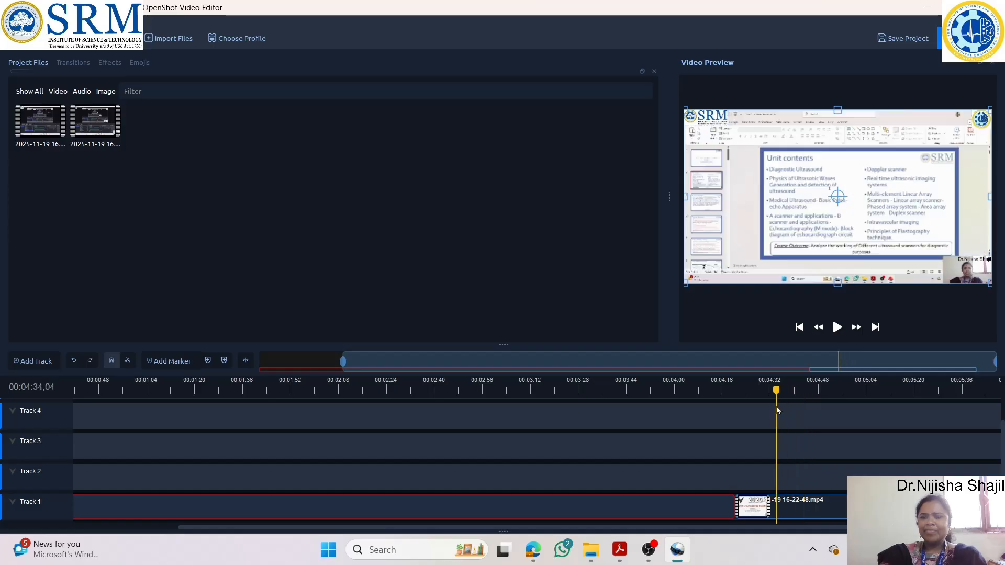
click(836, 332)
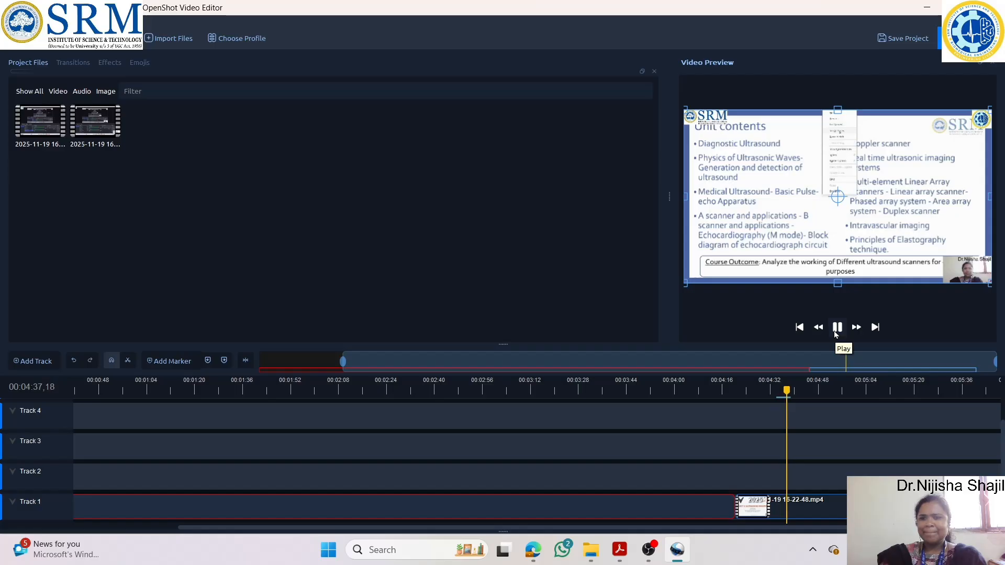
click(836, 334)
drag(792, 396, 779, 388)
click(835, 333)
click(836, 334)
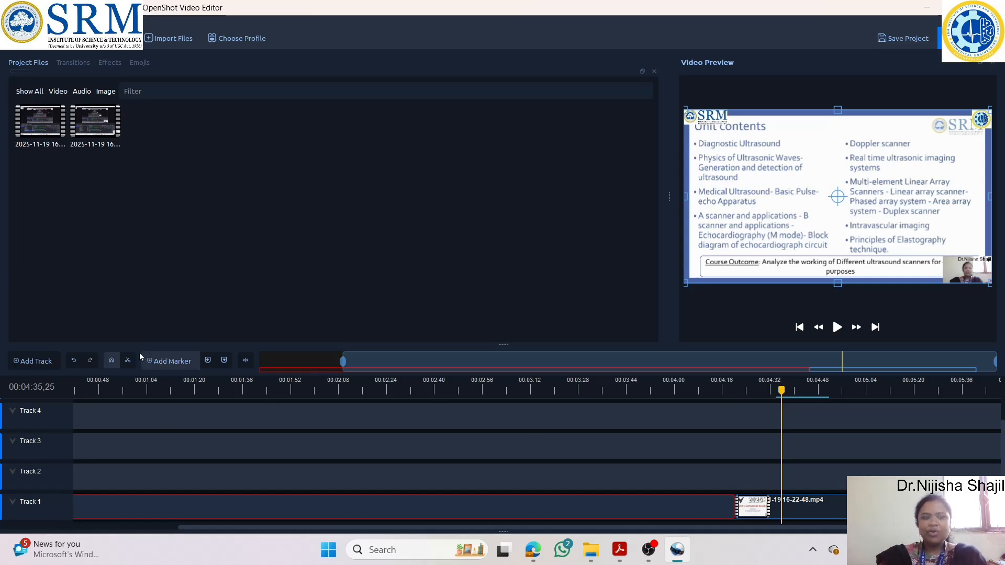
click(126, 363)
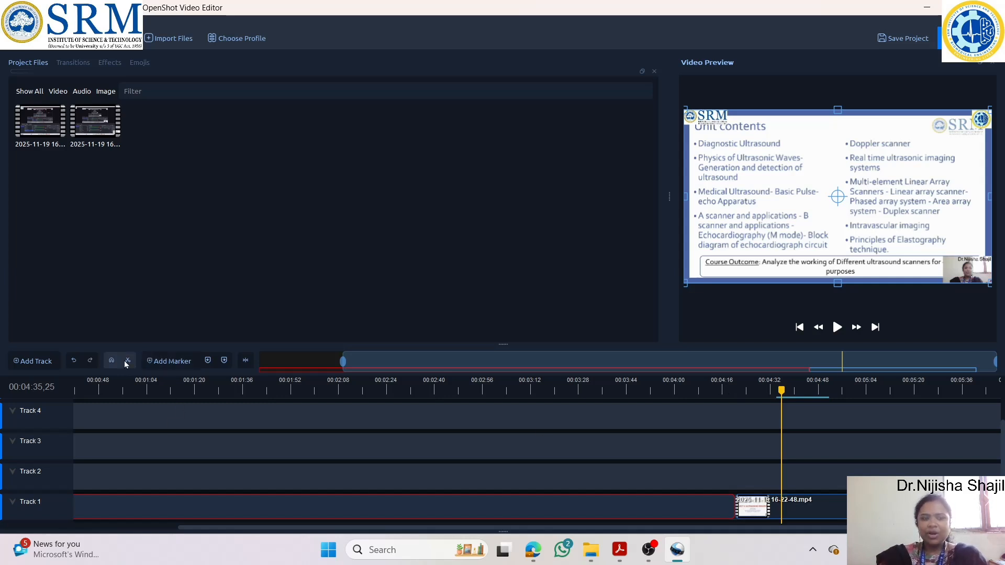
click(782, 504)
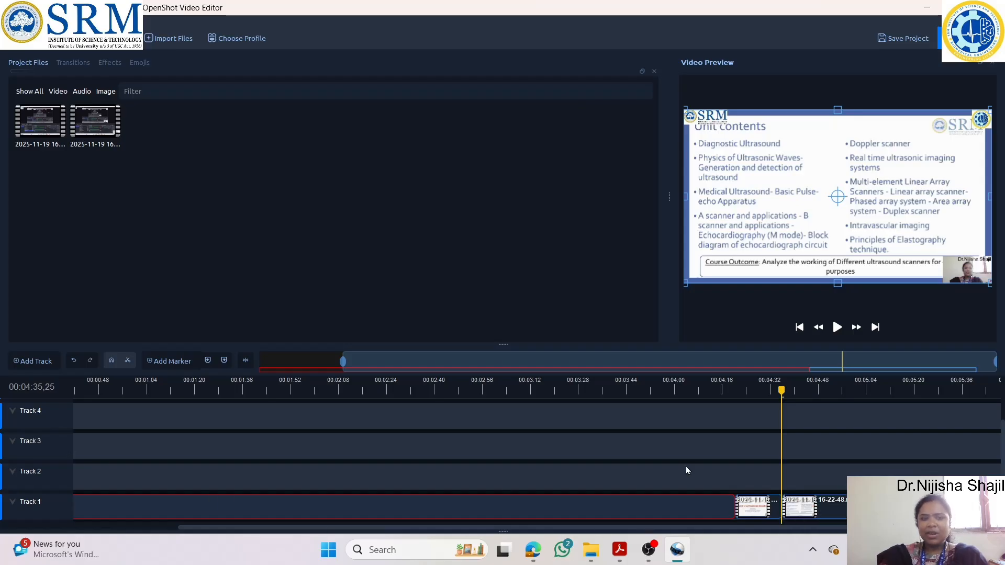
ctrl+scroll(862, 462, up, 2)
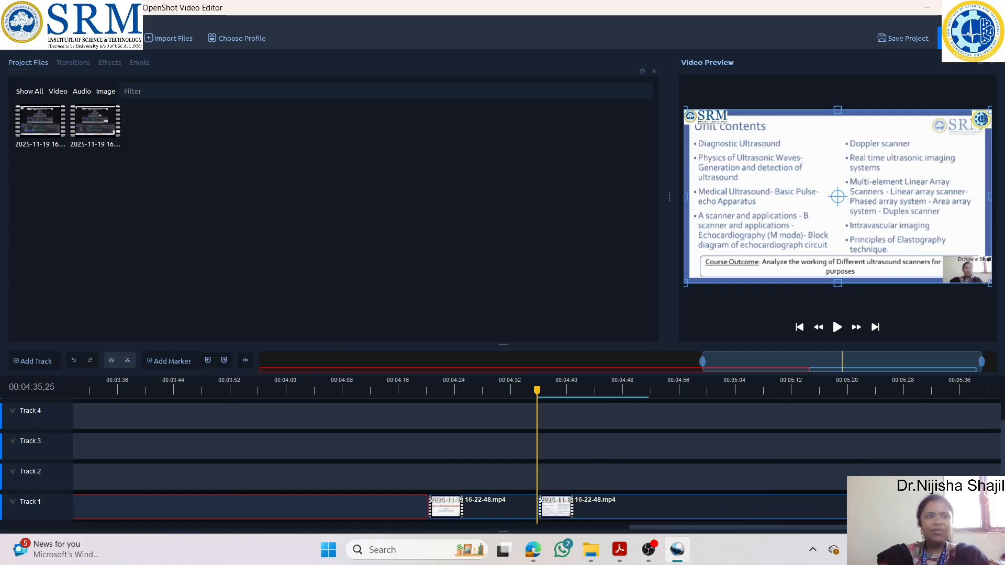
click(32, 22)
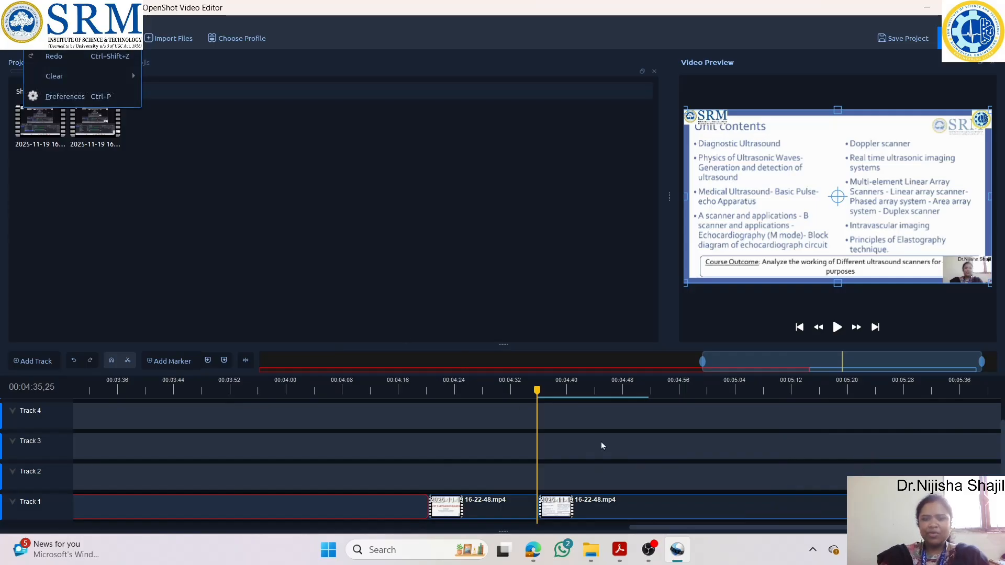
click(446, 306)
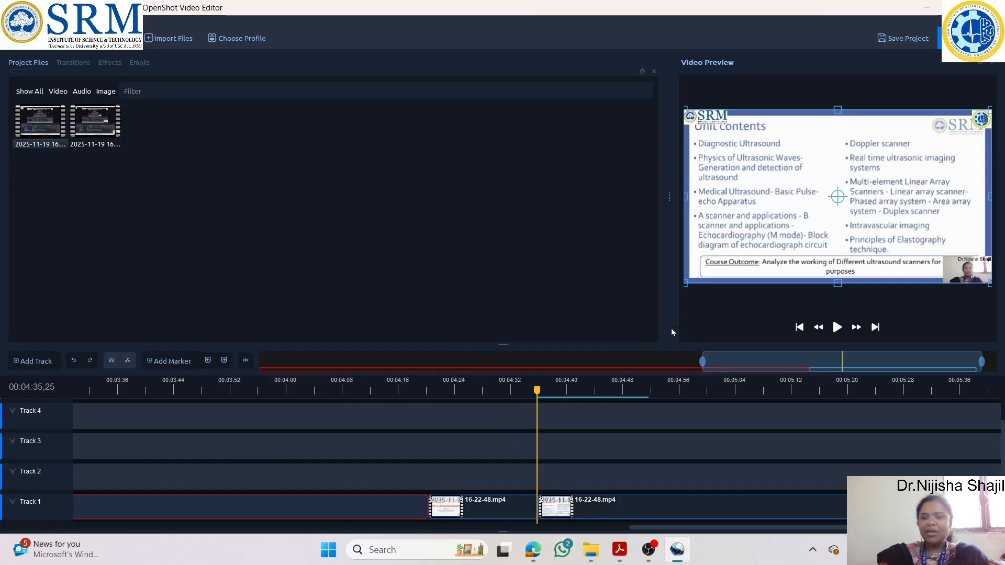
click(129, 364)
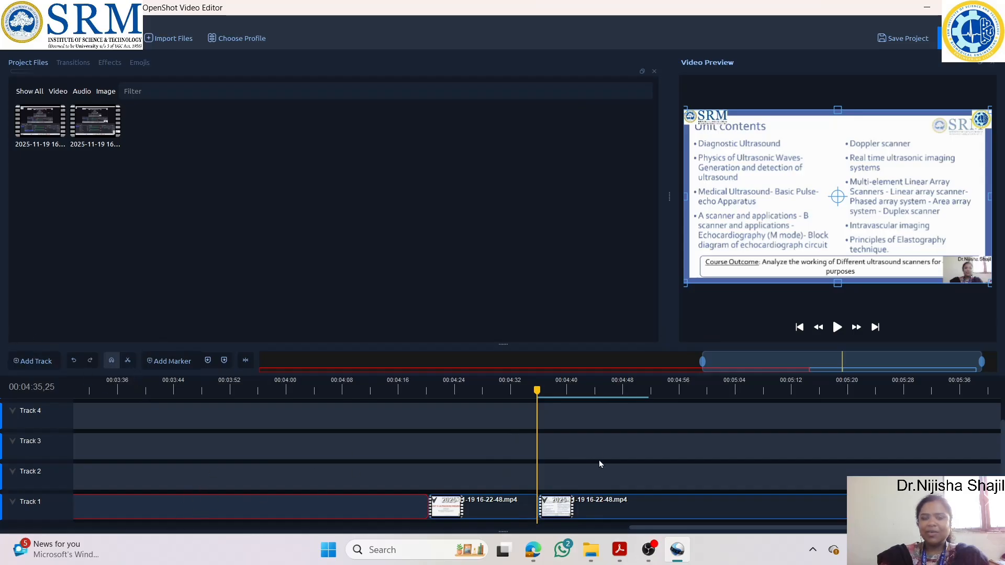
Find where the context menu on the Unit contents slide has closed and split the Track 1 clip at 00:04:44,06 with the Razor tool.
drag(537, 391, 597, 398)
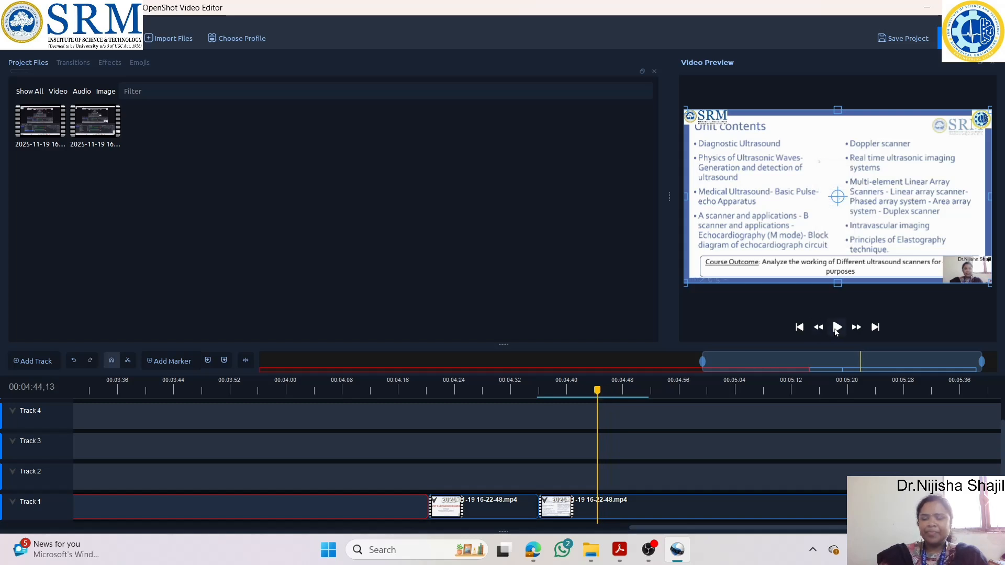
click(836, 329)
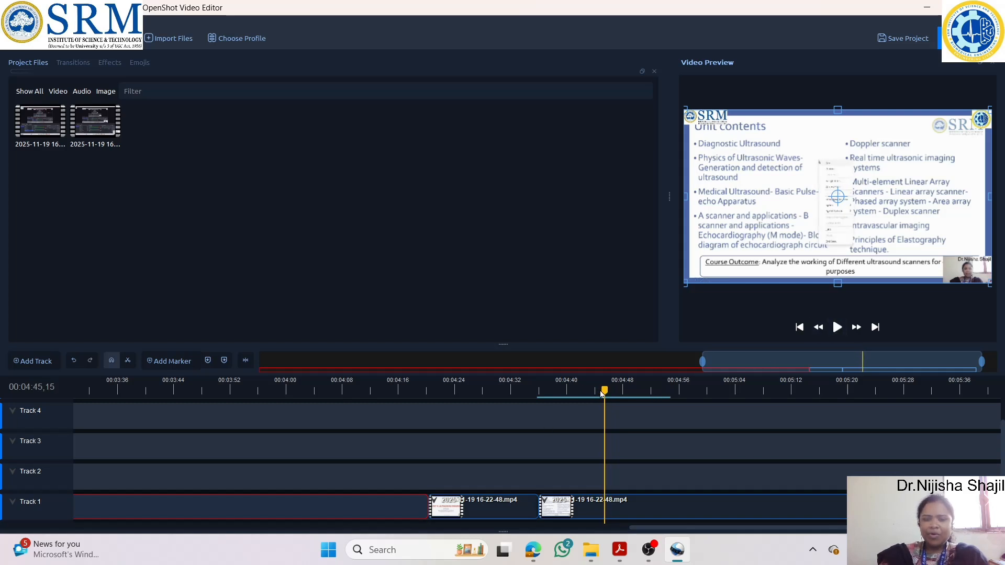
drag(601, 391, 595, 390)
click(128, 360)
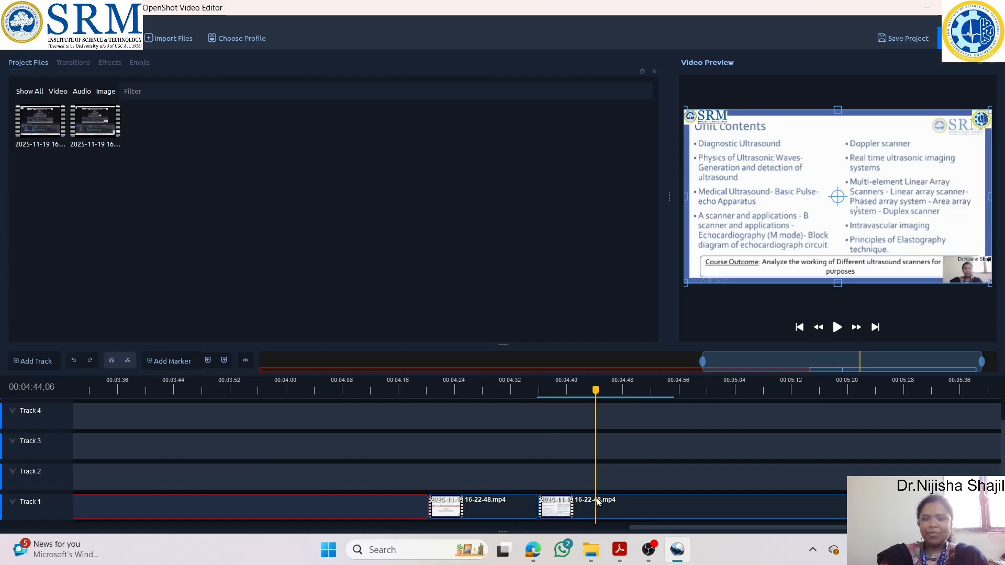
click(596, 502)
click(129, 361)
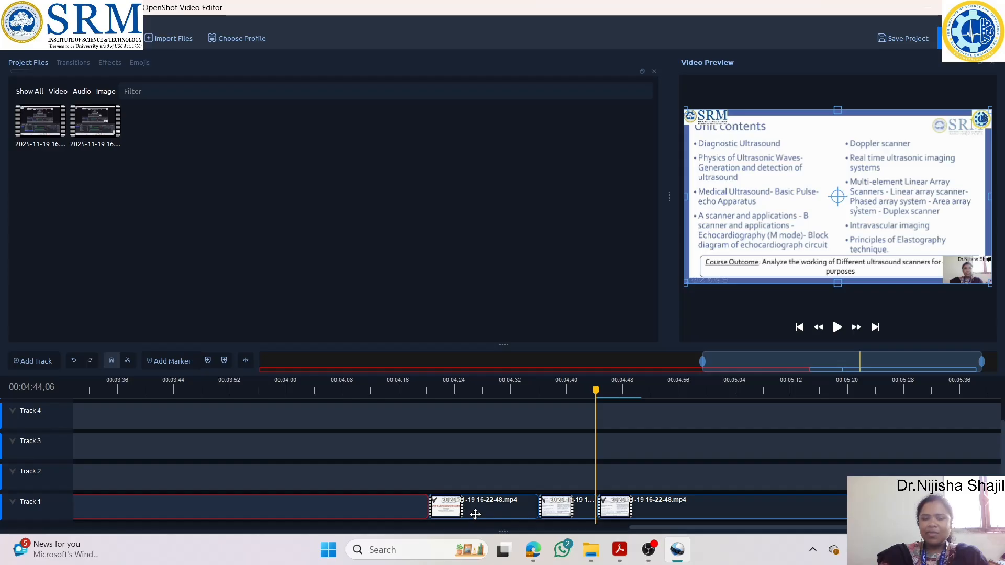
Delete the short Track 1 segment between the last two cuts and move the following clip back to close the gap.
click(474, 514)
click(557, 509)
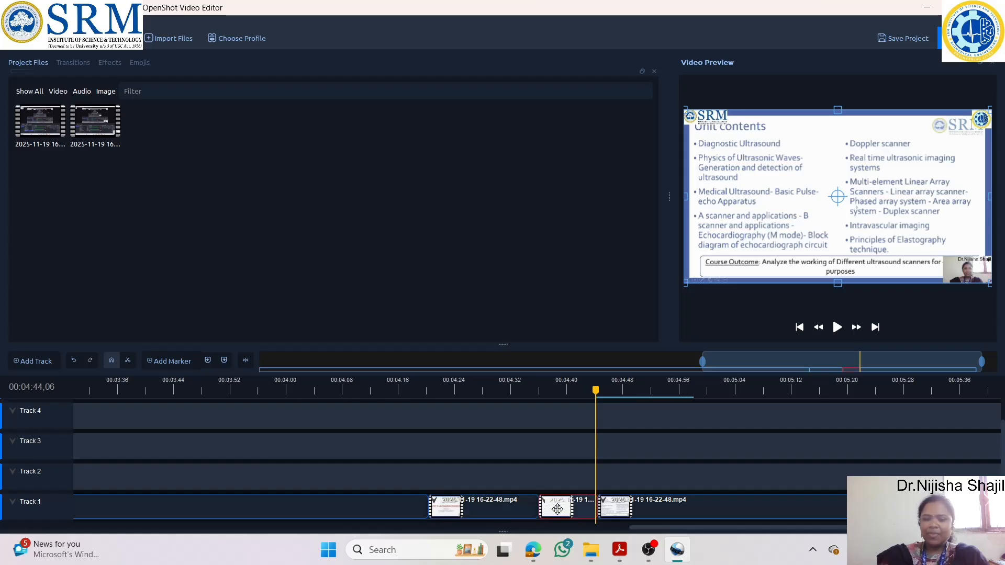
key(Delete)
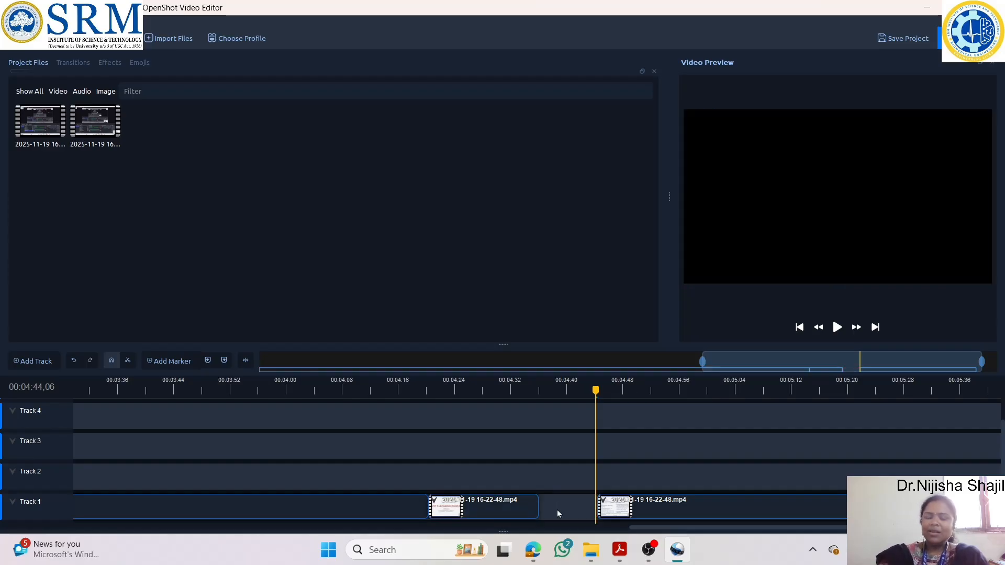
drag(702, 511, 639, 503)
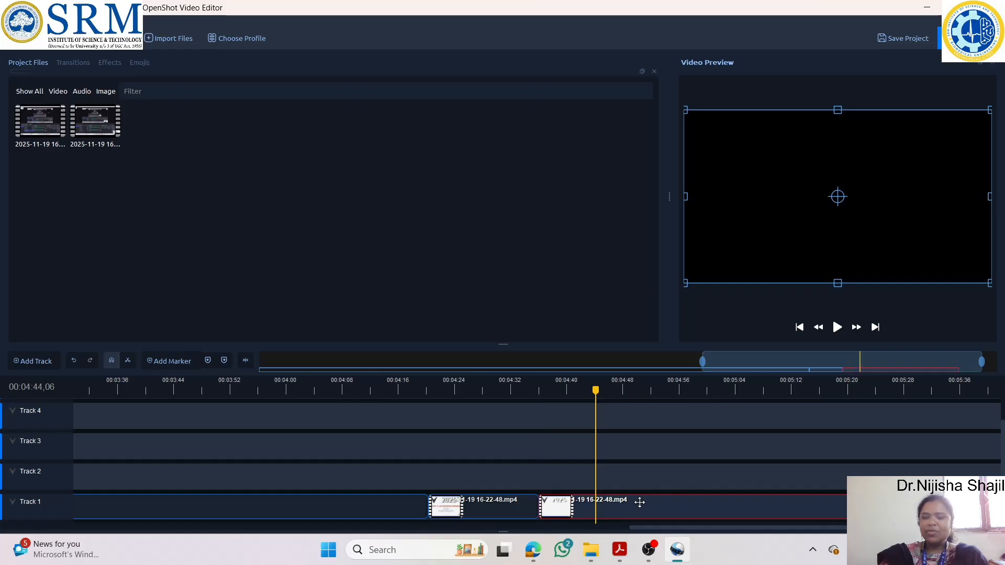
Switch briefly to OBS and back, and play across the Track 1 join near 00:04:36 to check the transition between the clips.
mouse_move(541, 392)
mouse_down()
mouse_move(562, 392)
mouse_move(530, 394)
mouse_up()
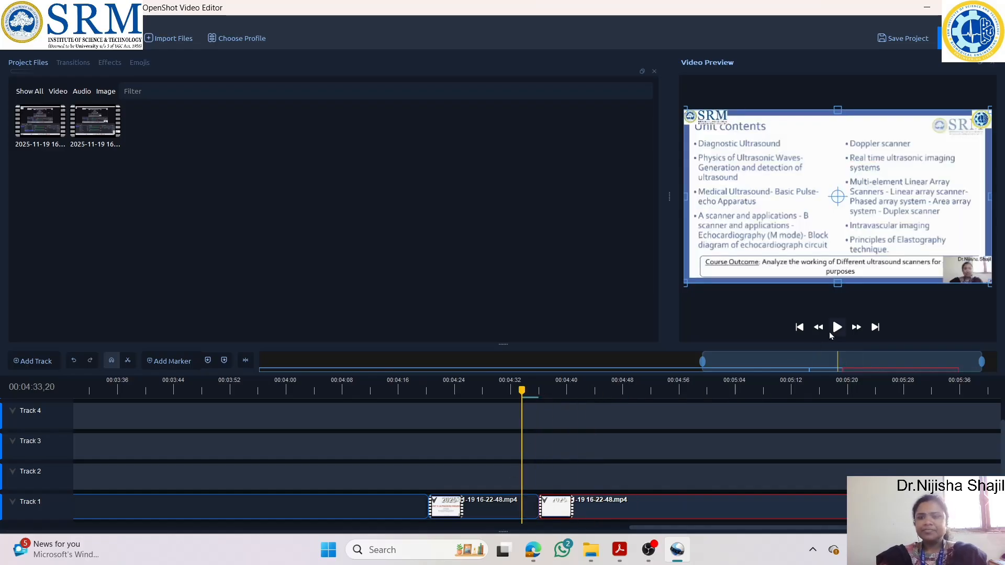
click(648, 550)
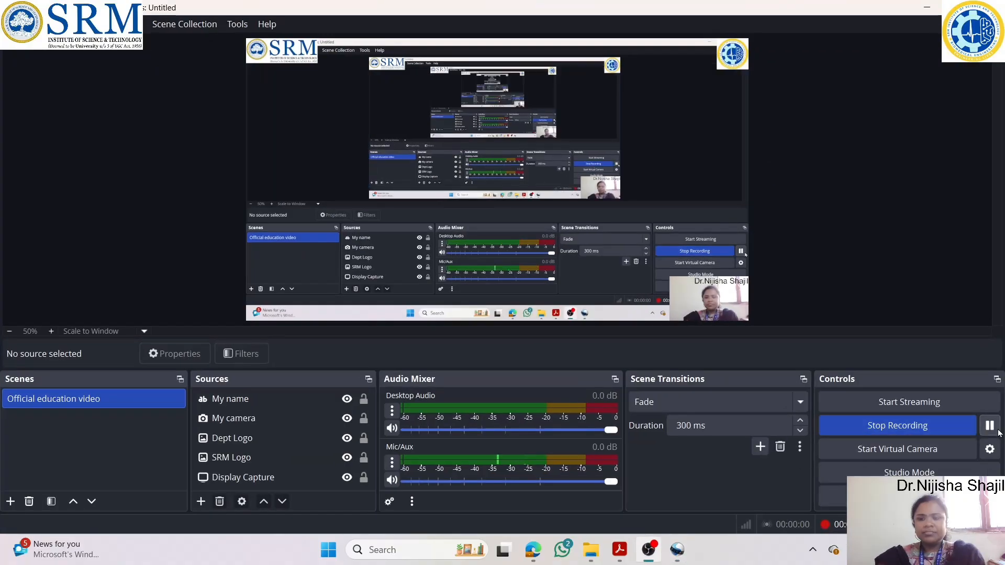
click(933, 6)
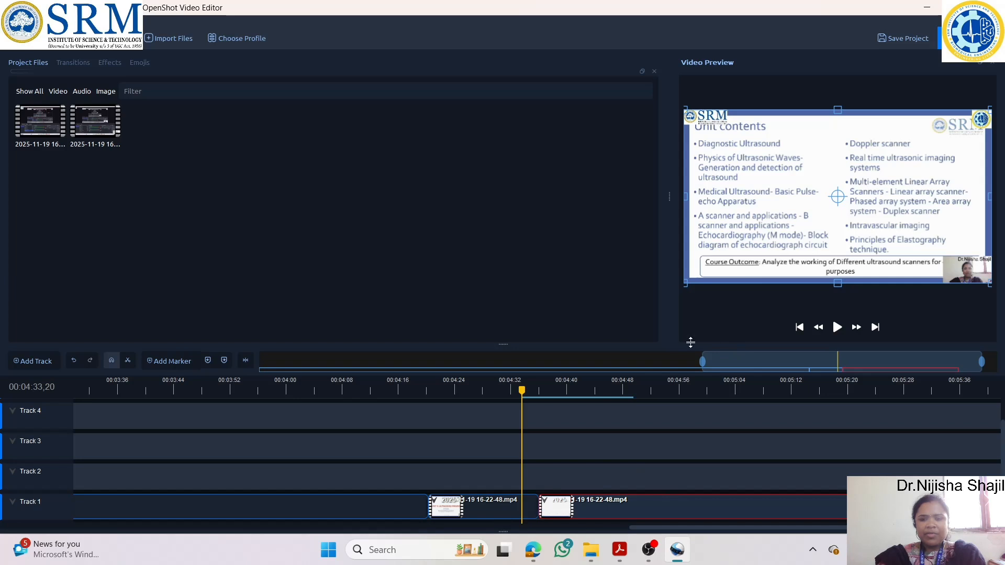
click(839, 329)
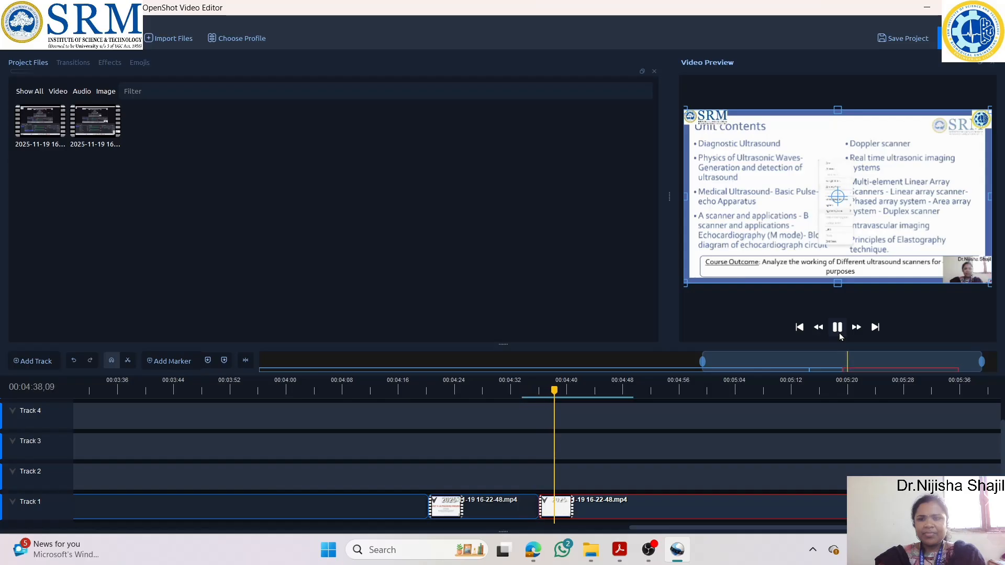
click(839, 332)
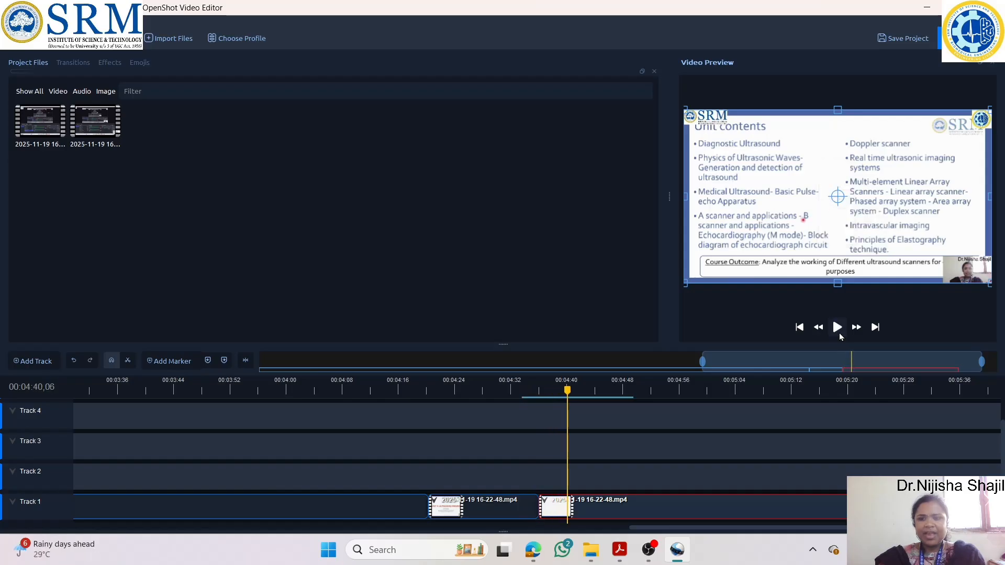
drag(515, 389, 527, 390)
click(835, 330)
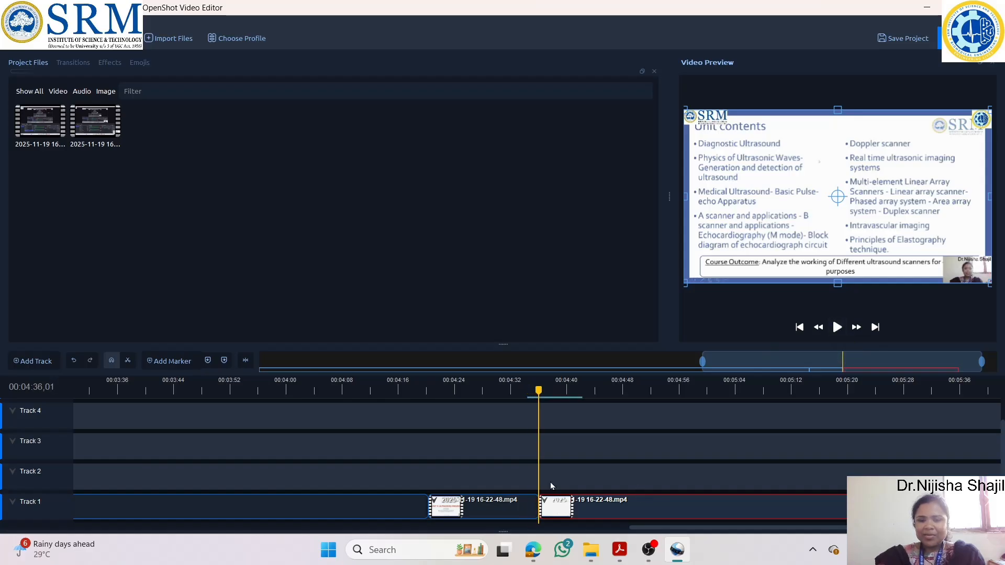
Play the frames just before the join and split the earlier Track 1 clip at 00:04:35,22 with the Razor tool.
scroll(511, 503, up, 5)
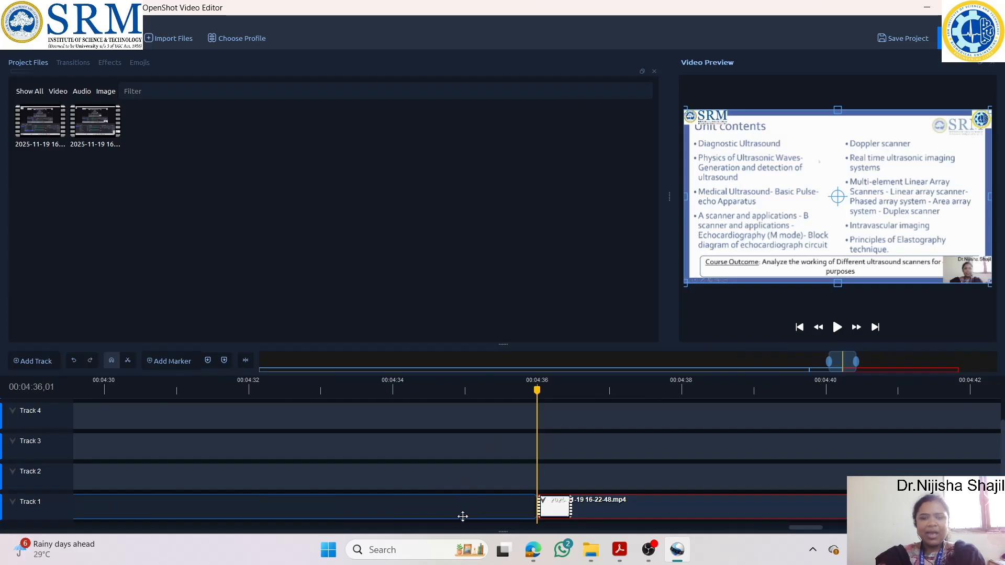
scroll(463, 517, up, 3)
scroll(462, 517, down, 3)
scroll(462, 516, down, 1)
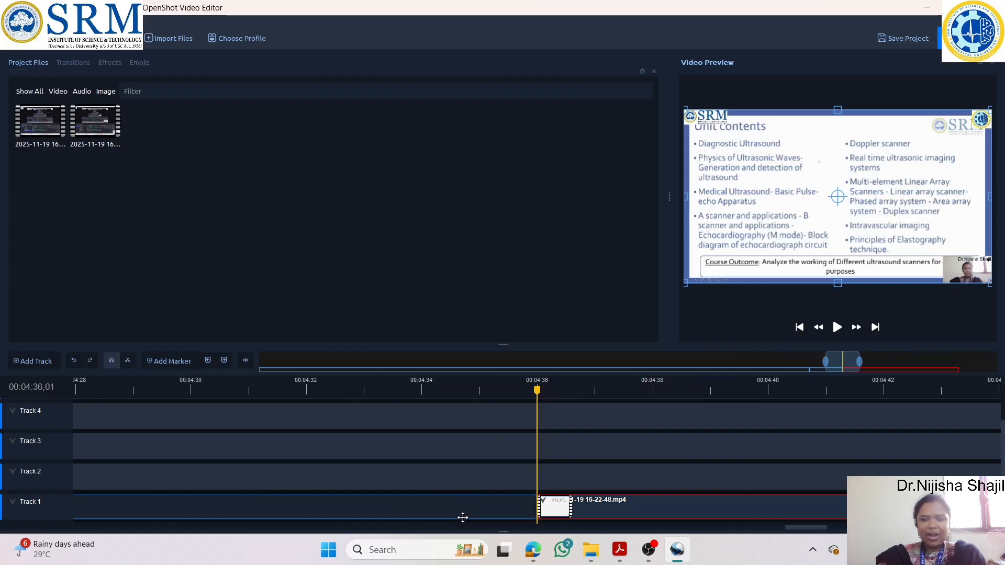
drag(538, 390, 482, 390)
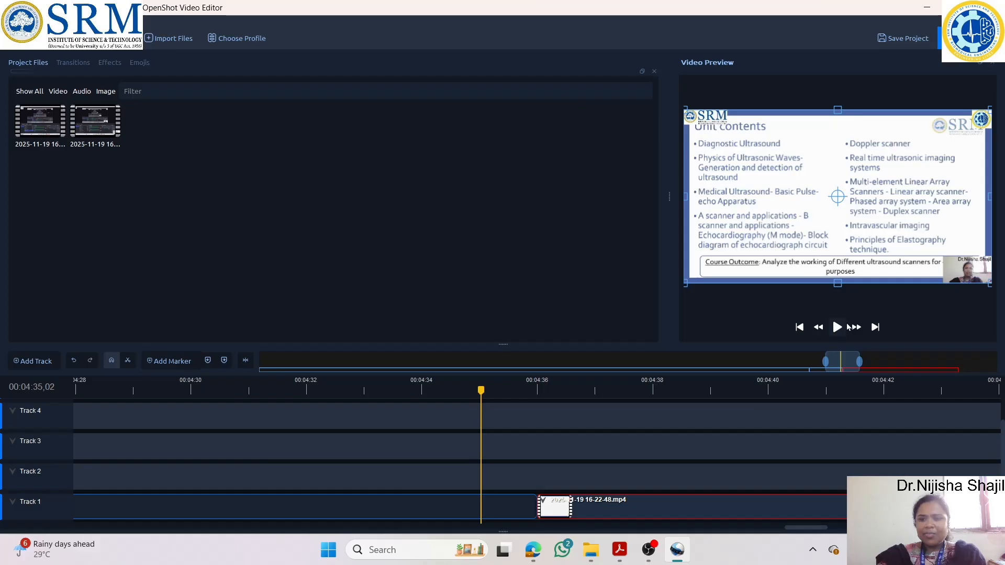
click(840, 327)
click(840, 327)
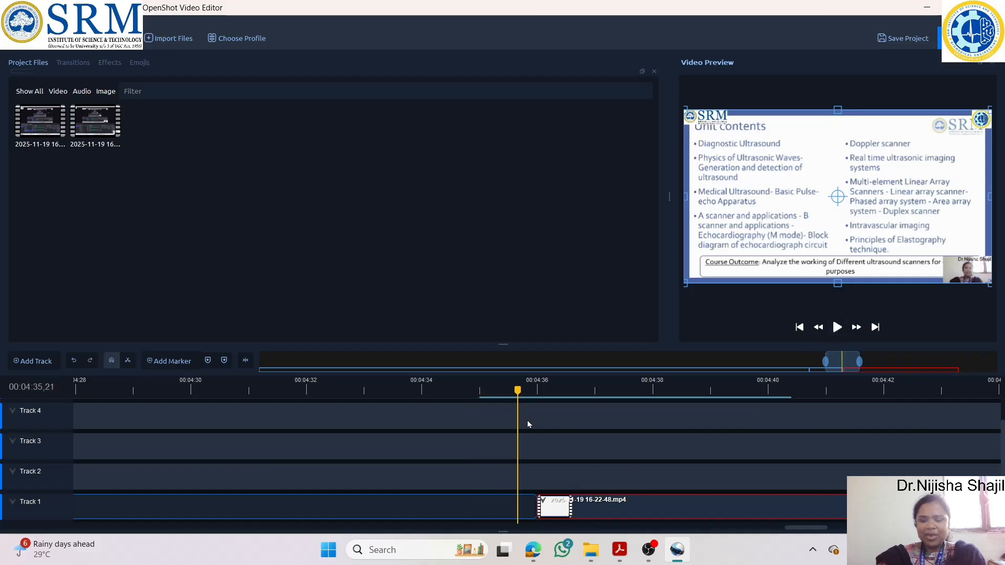
drag(517, 391, 519, 390)
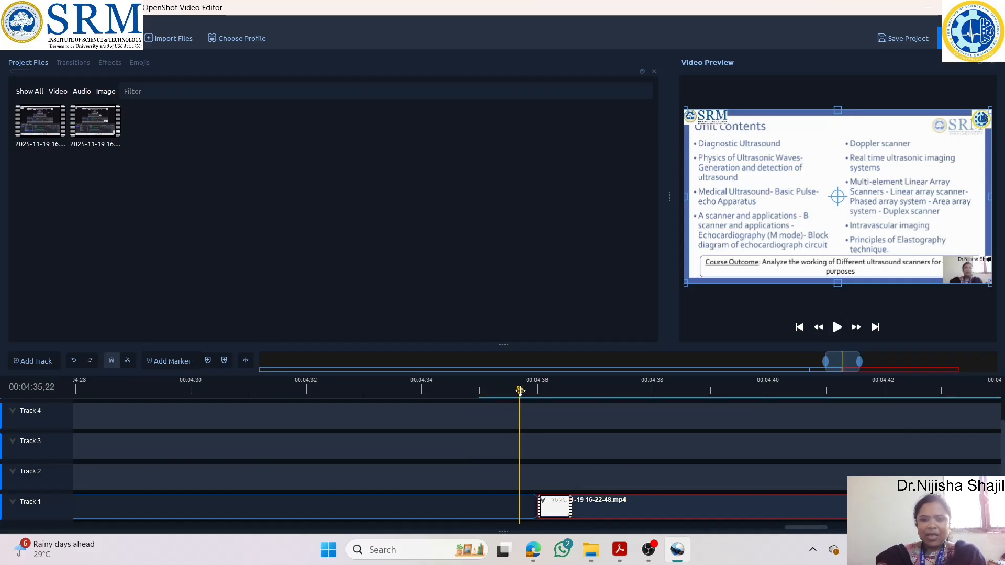
click(128, 366)
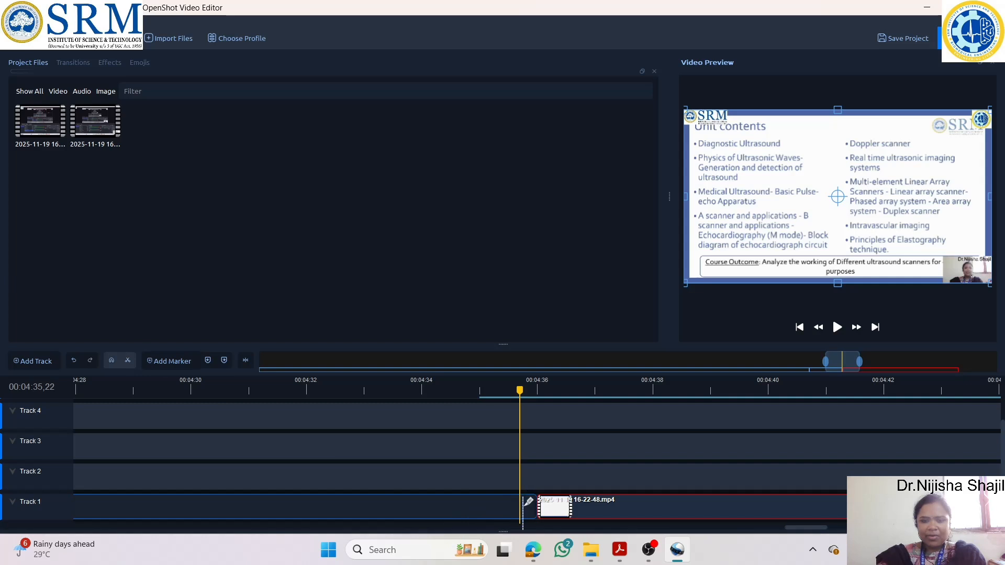
click(521, 505)
click(129, 362)
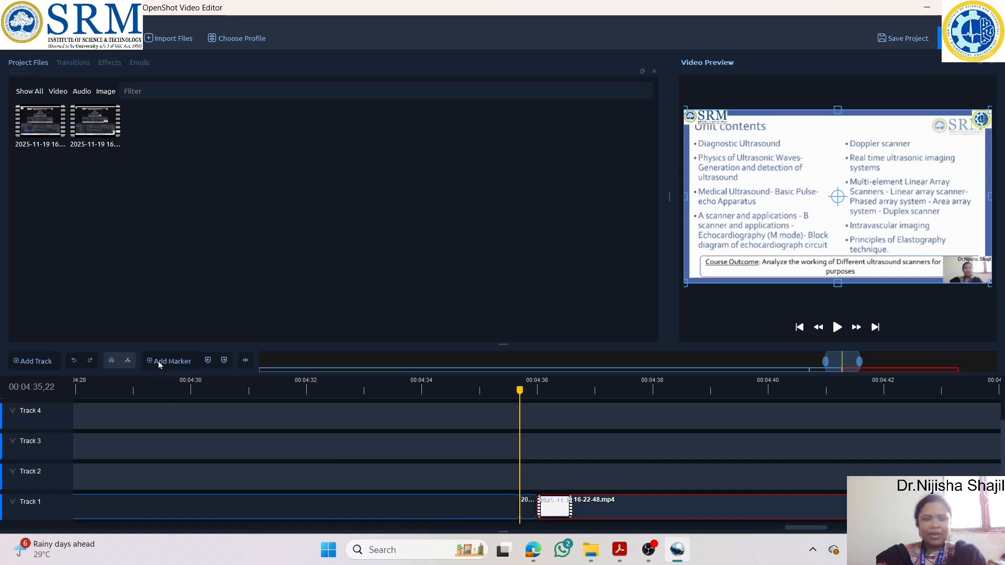
Delete the tiny leftover piece before the join and move the following Track 1 clip back to 00:04:35,22.
click(527, 507)
key(Delete)
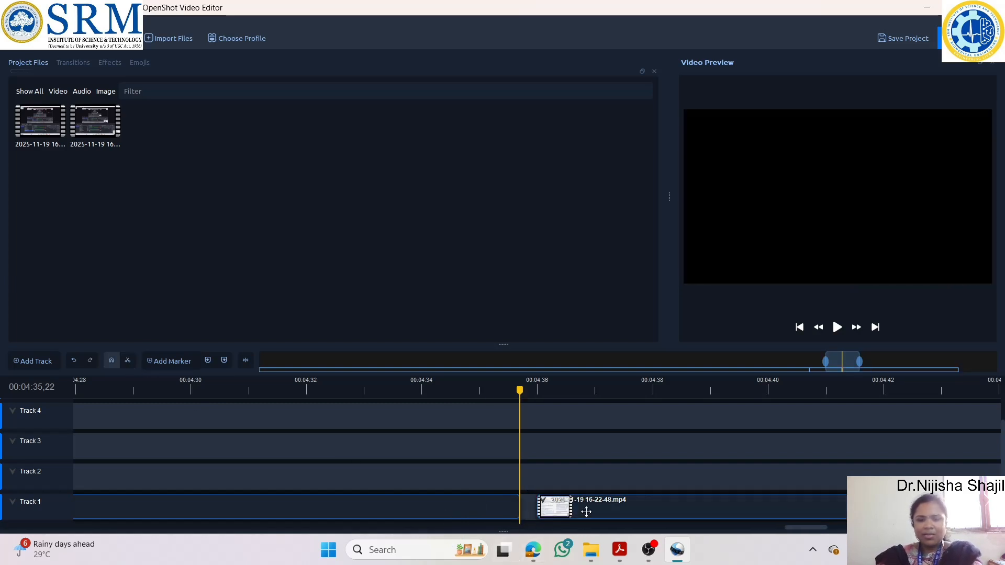
mouse_move(608, 513)
mouse_down()
mouse_move(568, 510)
mouse_move(590, 511)
mouse_up()
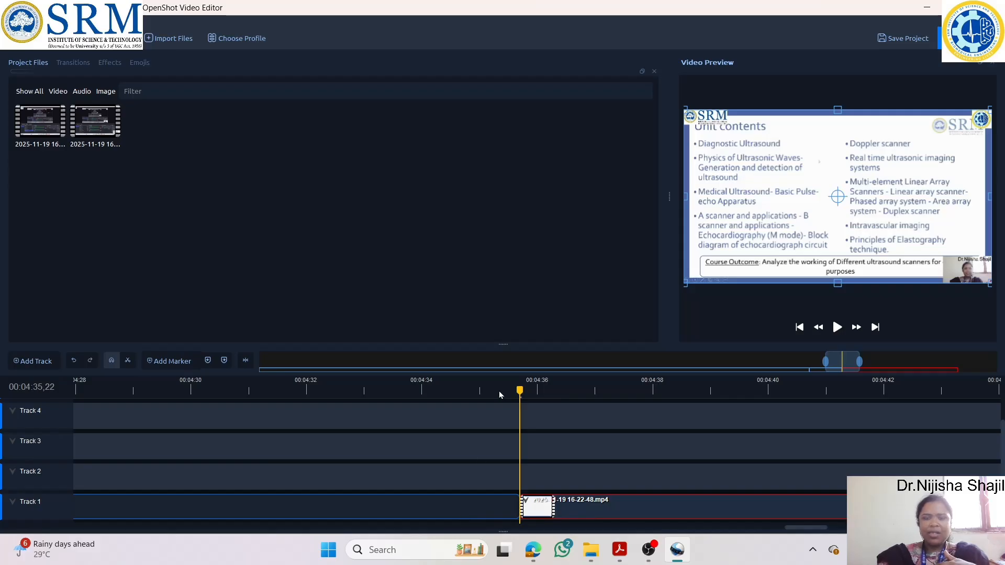
Play across the tightened Track 1 join from about 00:04:33 to 00:04:40 to review the cut.
click(499, 394)
click(835, 327)
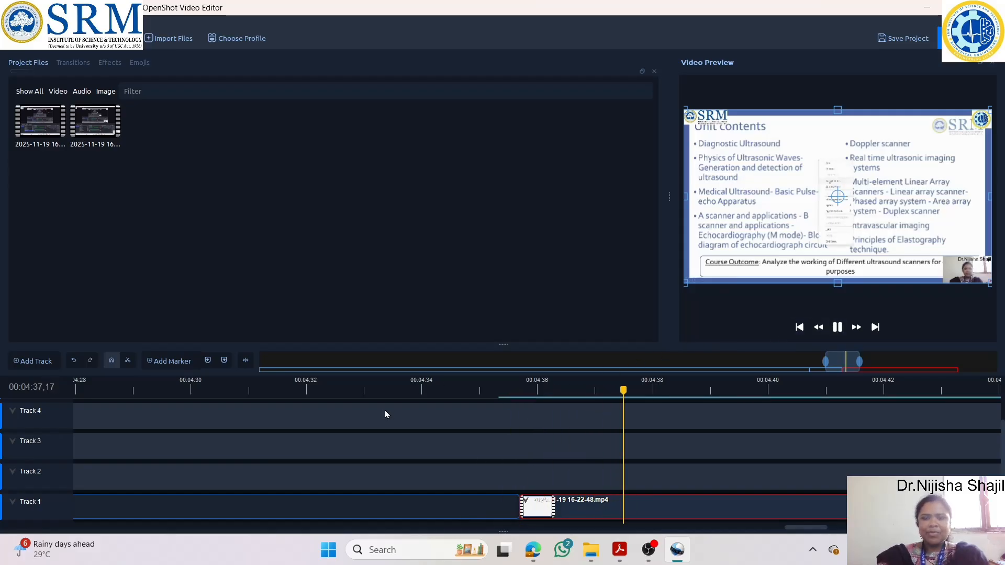
click(375, 389)
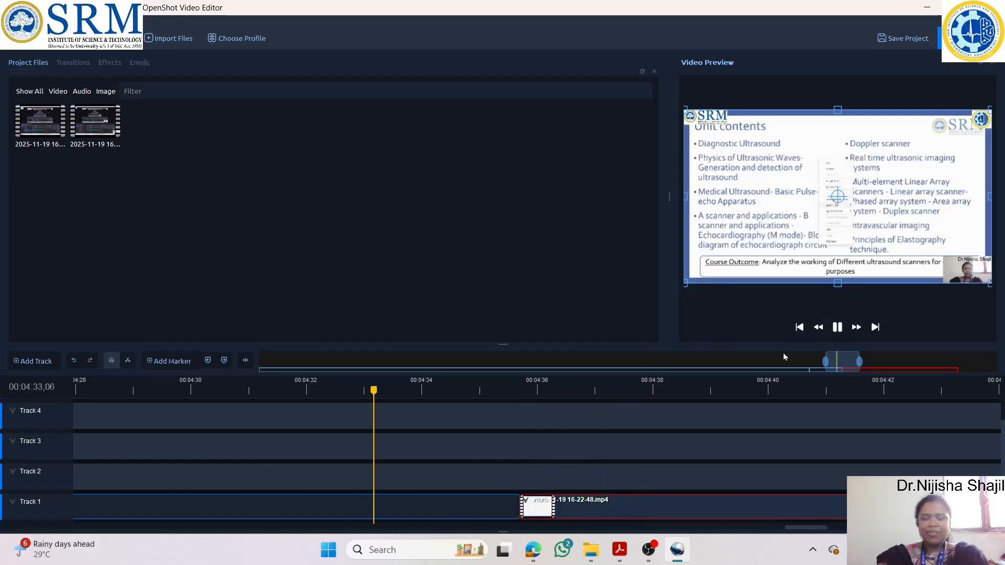
click(836, 328)
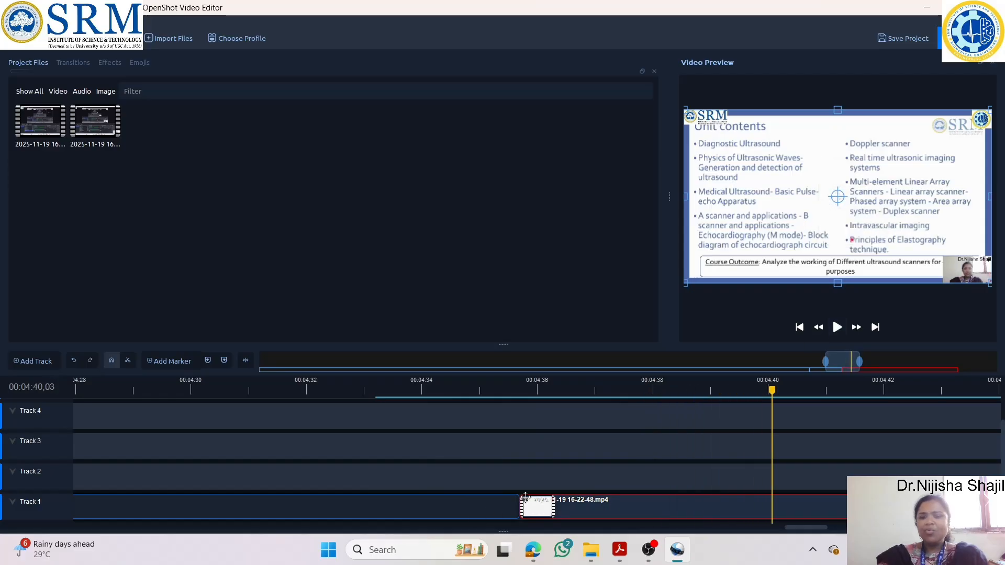
scroll(541, 502, down, 4)
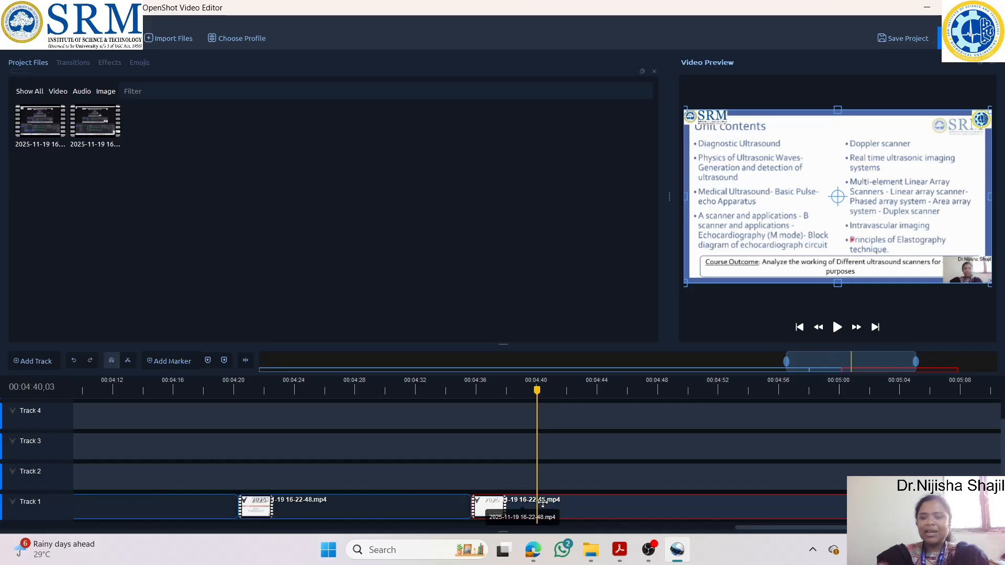
Delete the long first clip on Track 1 and move the two remaining clips back-to-back to the timeline start.
scroll(542, 503, down, 3)
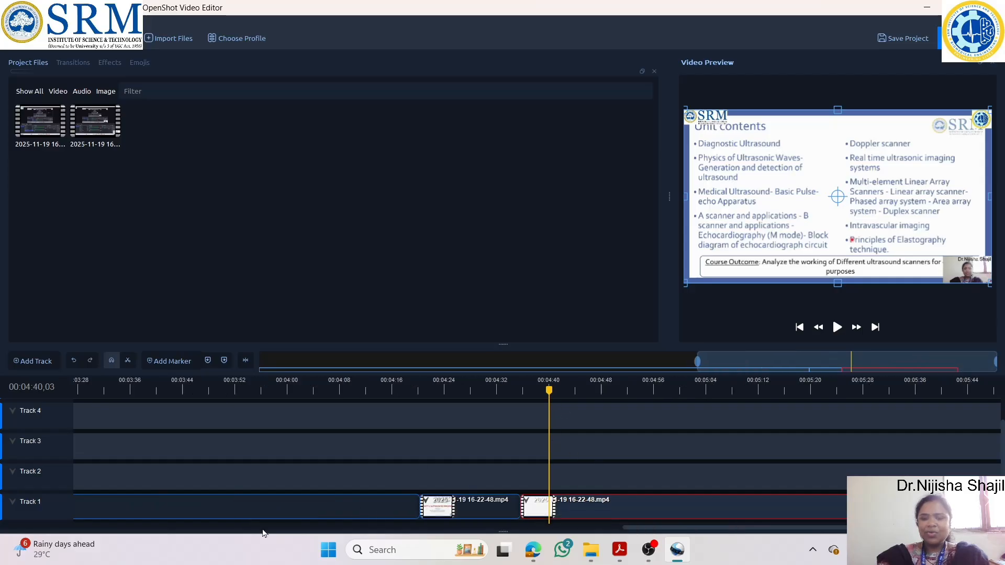
click(275, 505)
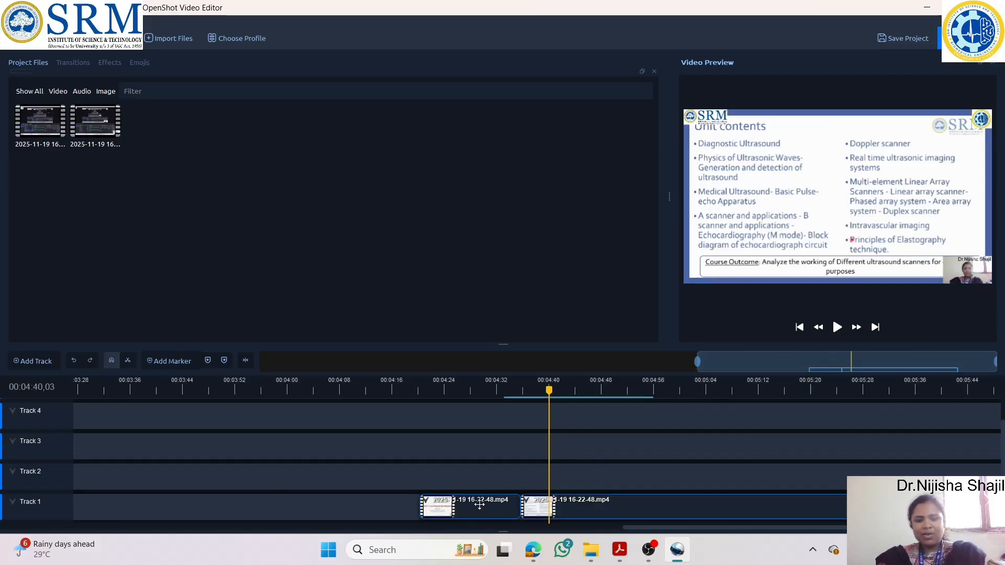
drag(480, 504, 144, 504)
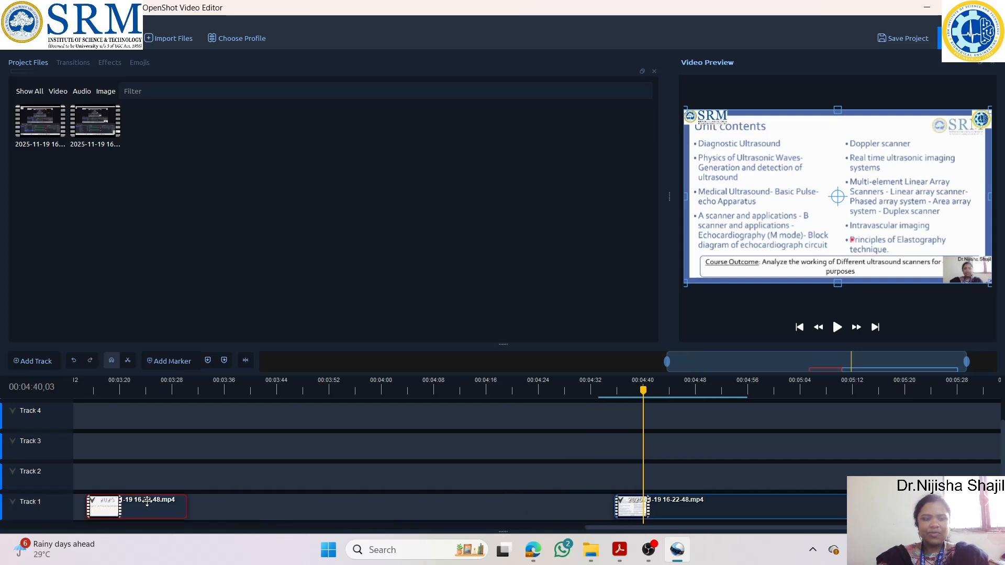
scroll(414, 469, down, 5)
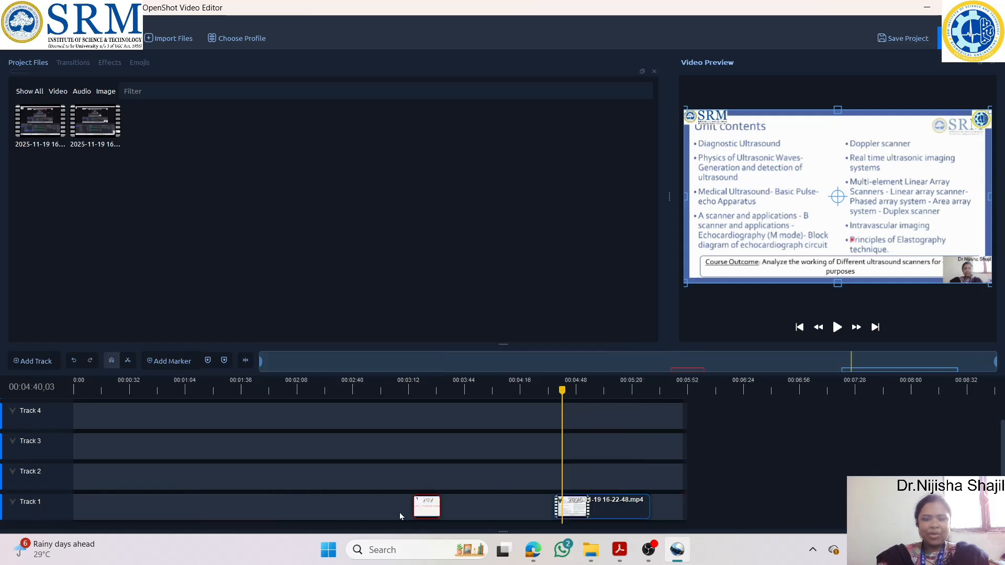
drag(426, 507, 88, 506)
drag(583, 510, 130, 511)
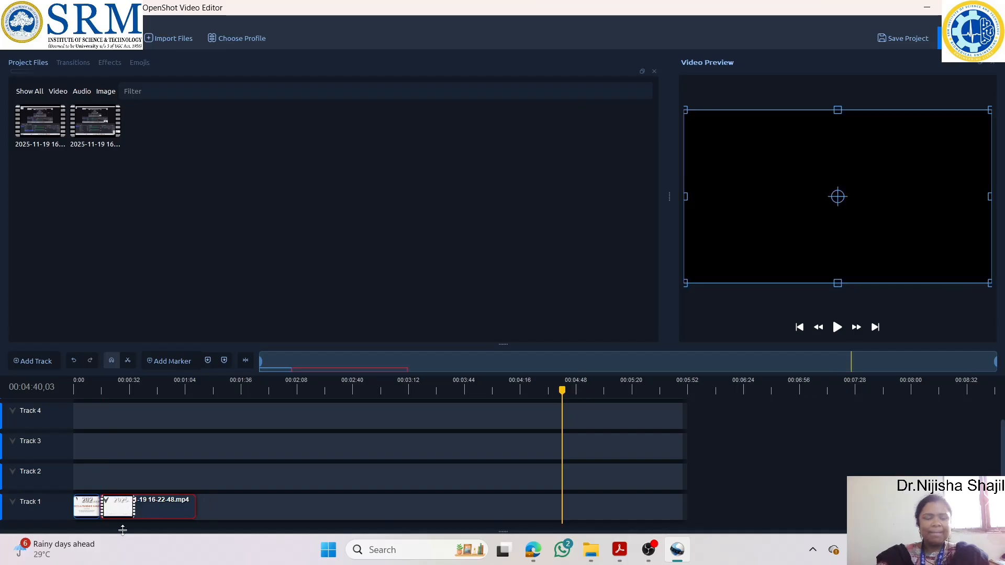
Play the second Track 1 clip from 00:00:17,26 onward to review the unit contents section.
scroll(149, 510, up, 10)
drag(803, 522, 38, 534)
scroll(250, 466, up, 2)
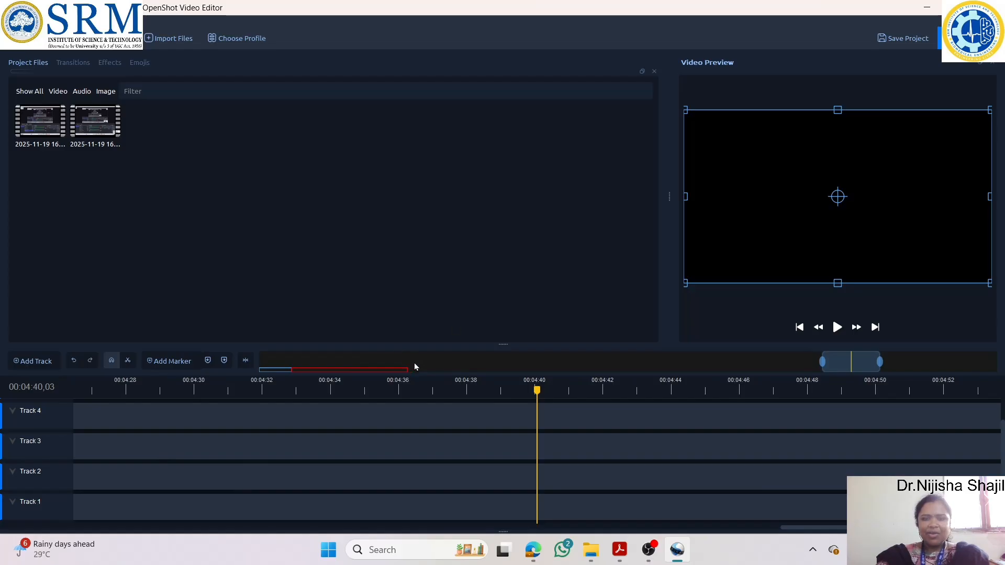
drag(809, 368, 157, 386)
click(680, 395)
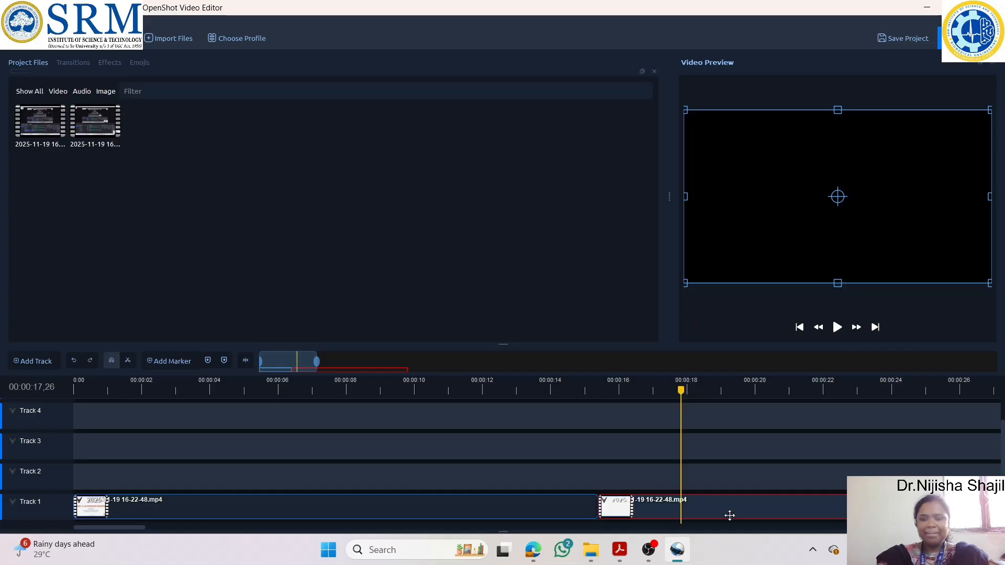
click(837, 327)
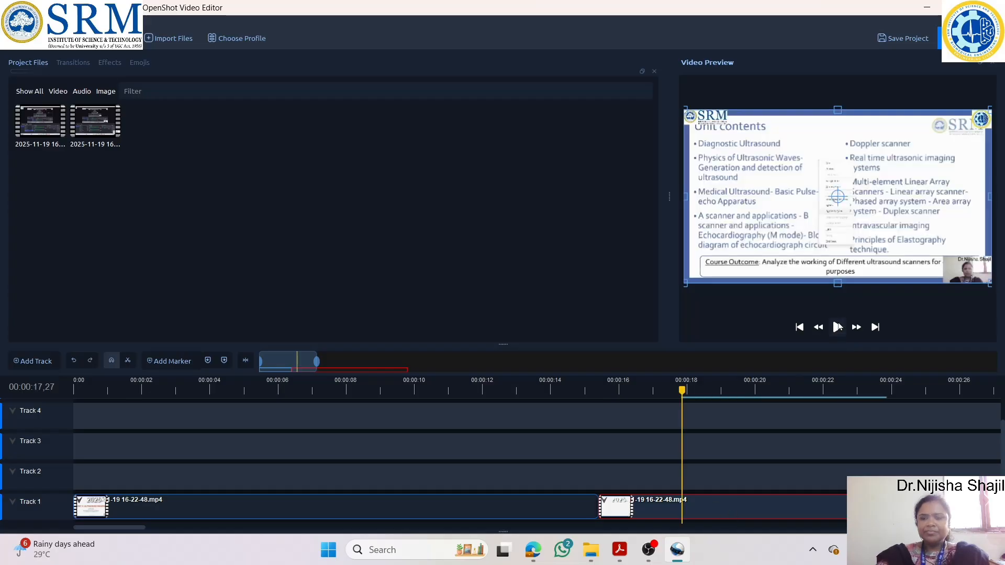
click(781, 380)
click(837, 328)
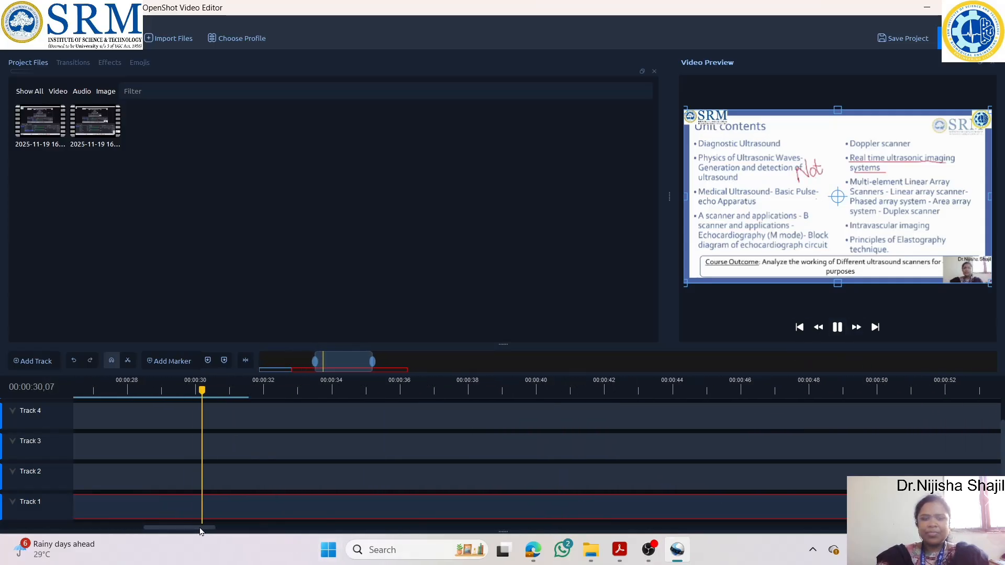
Play the reference textbooks section up to 00:00:40,25, split the Track 1 clip there and delete the remainder.
click(484, 390)
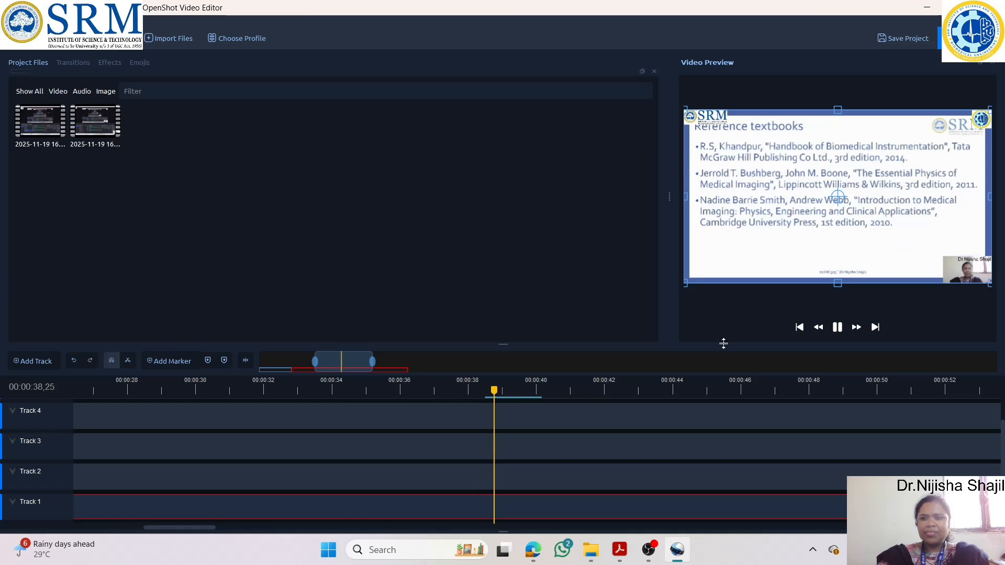
click(832, 329)
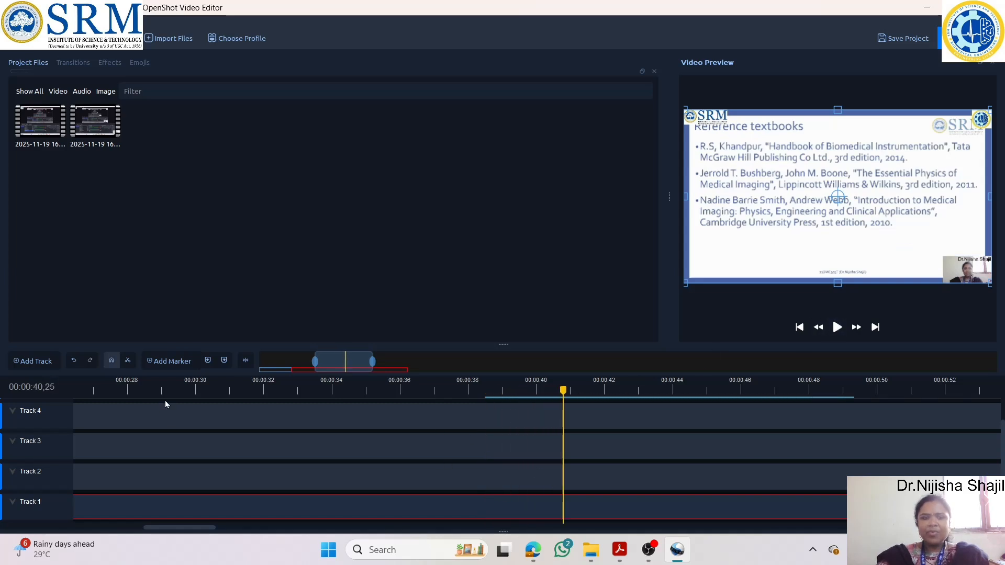
click(563, 504)
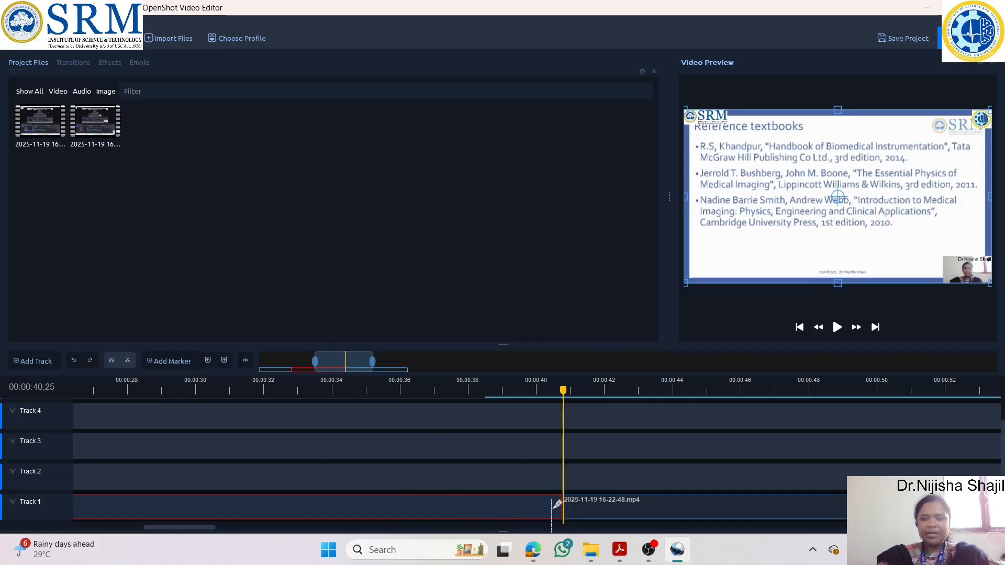
click(602, 508)
key(Delete)
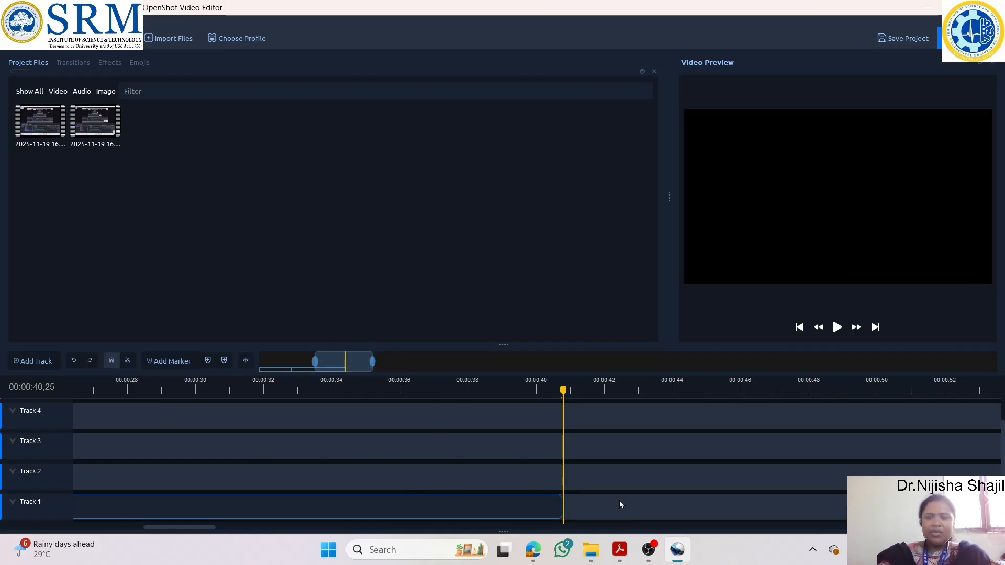
Play the edited timeline from the beginning and again from 00:00:35,08 to its end to review the result.
scroll(476, 472, down, 5)
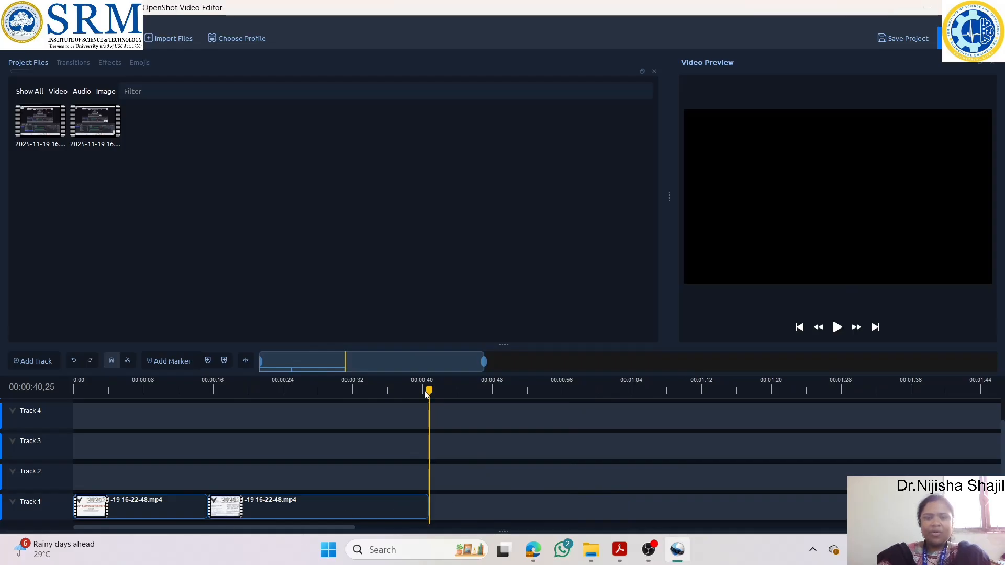
drag(427, 394, 78, 389)
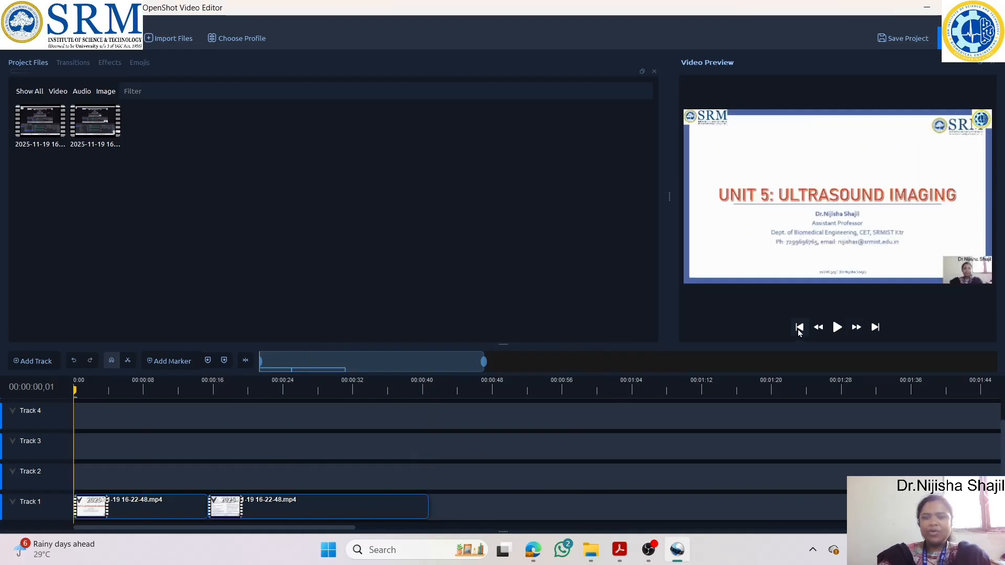
click(837, 327)
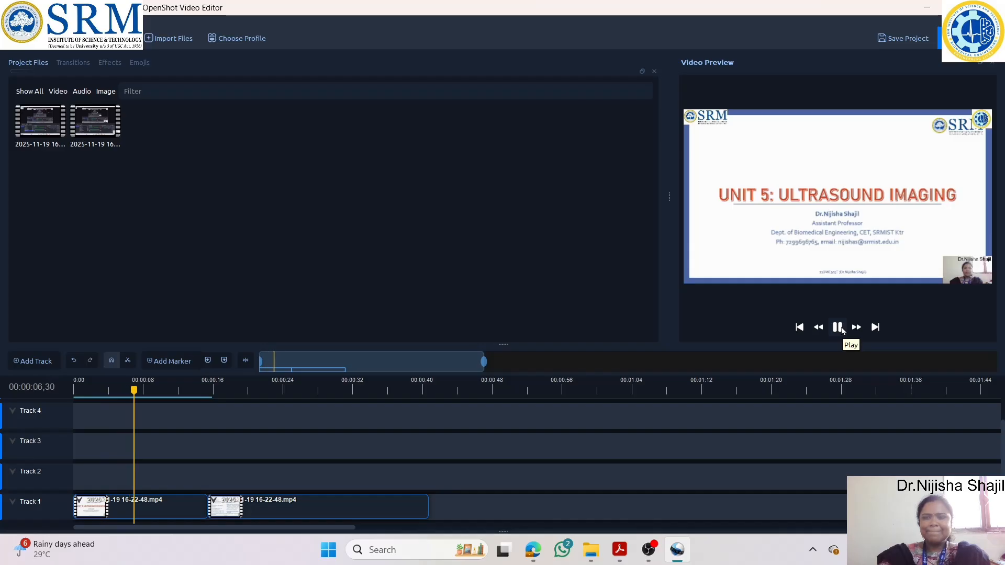
click(838, 327)
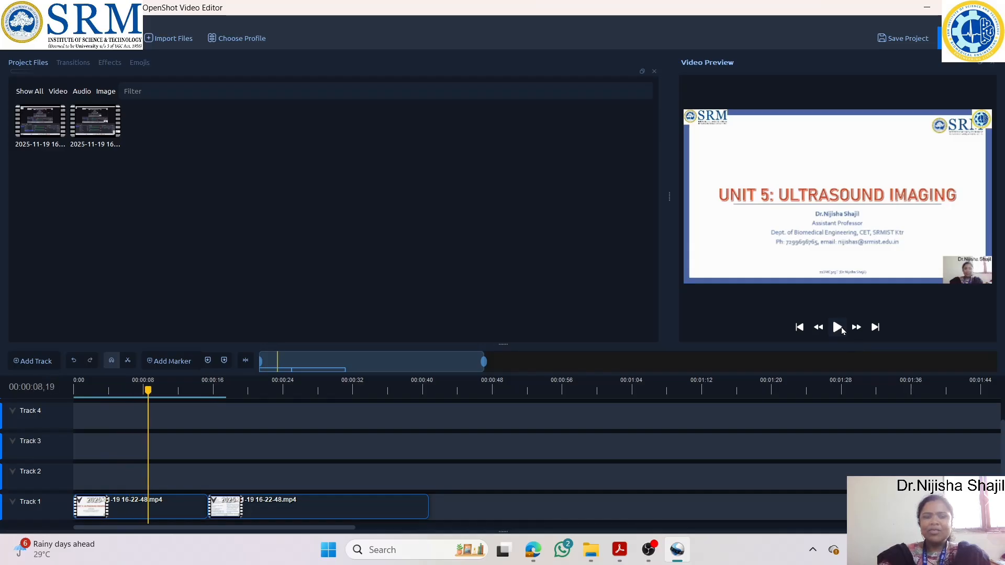
click(381, 398)
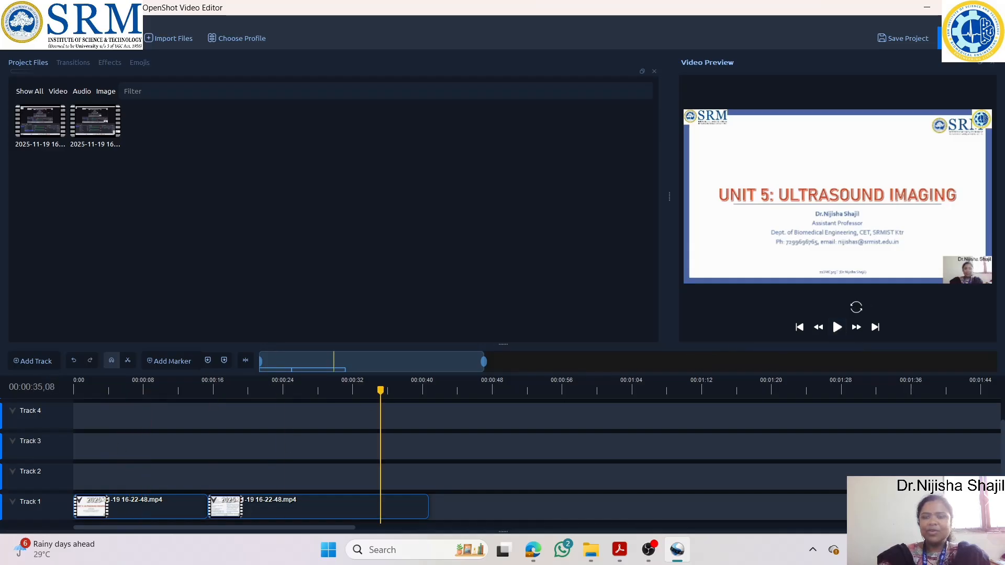
key(space)
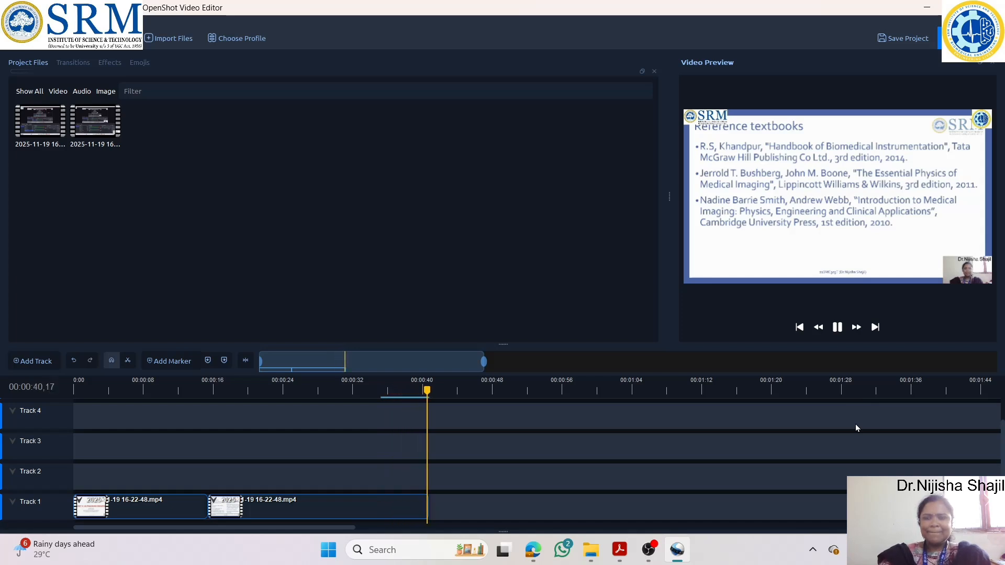
key(space)
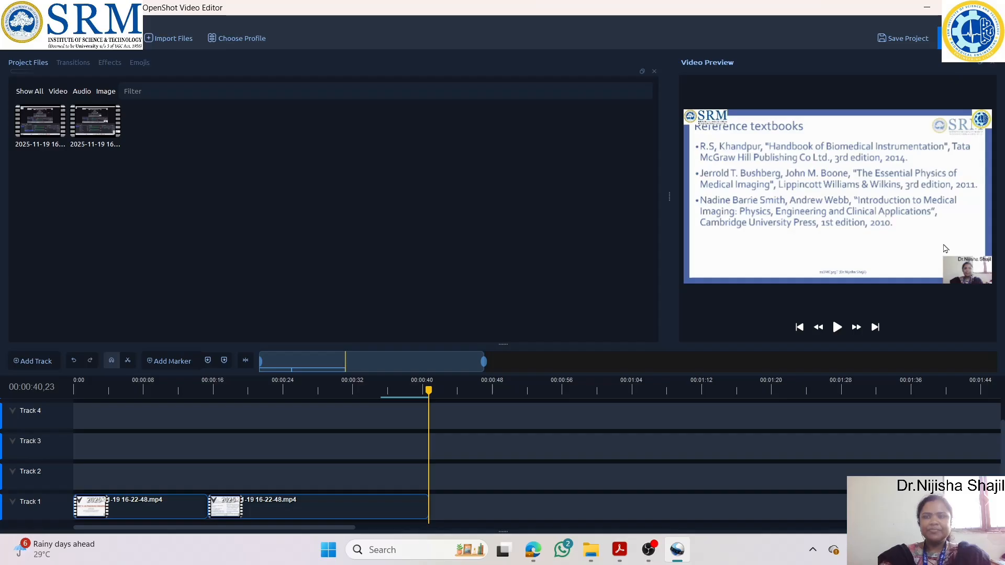
Set up the video export with the file name "Unit 5 Intro" and the Videos folder as destination.
key(ctrl+e)
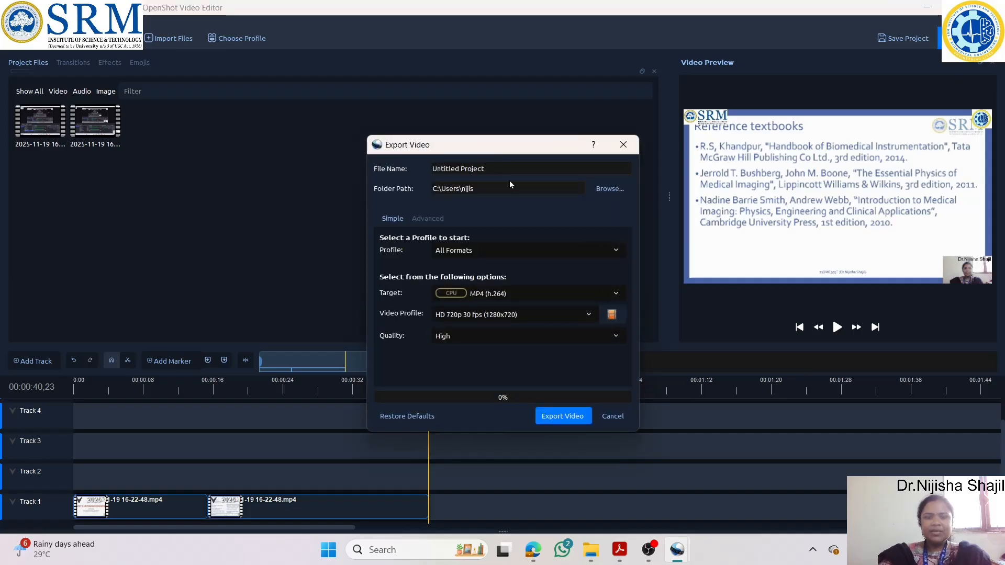
drag(517, 170, 397, 170)
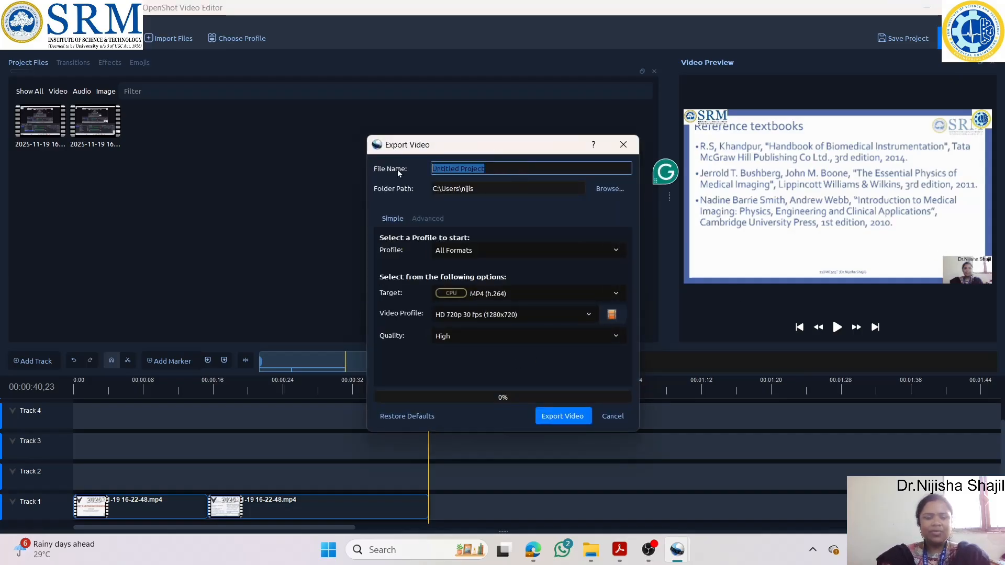
text(Unit )
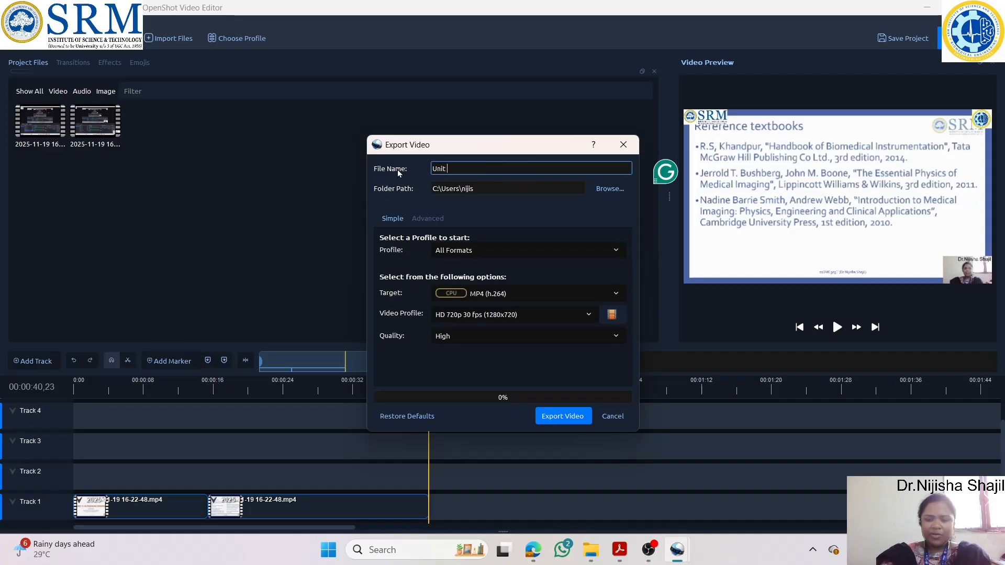
text(5 Intro)
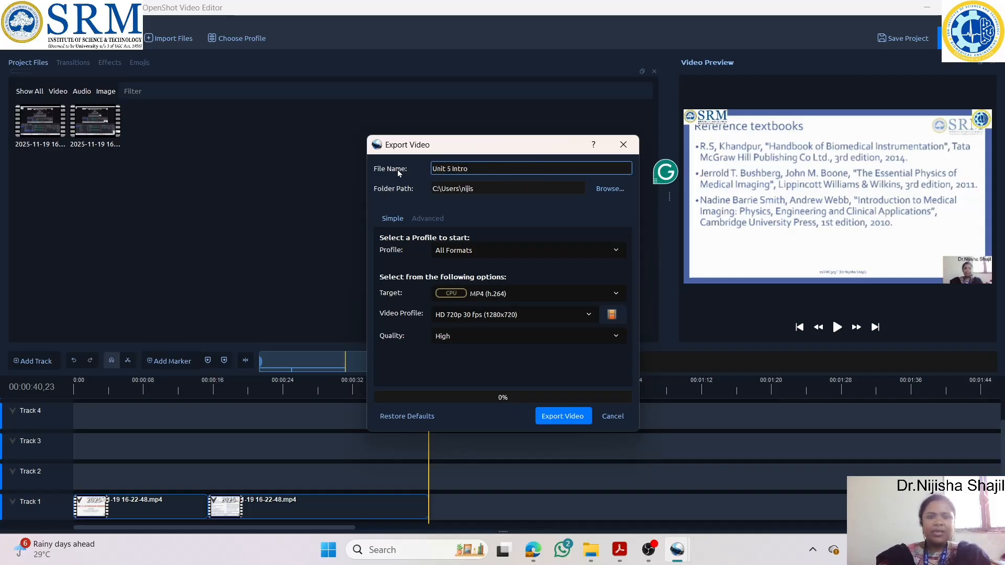
click(607, 189)
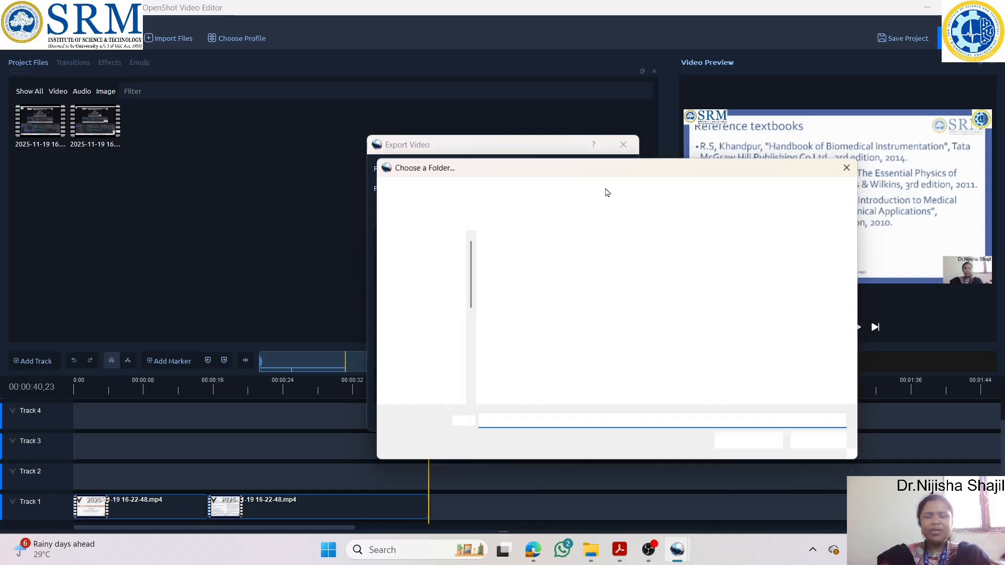
double_click(833, 310)
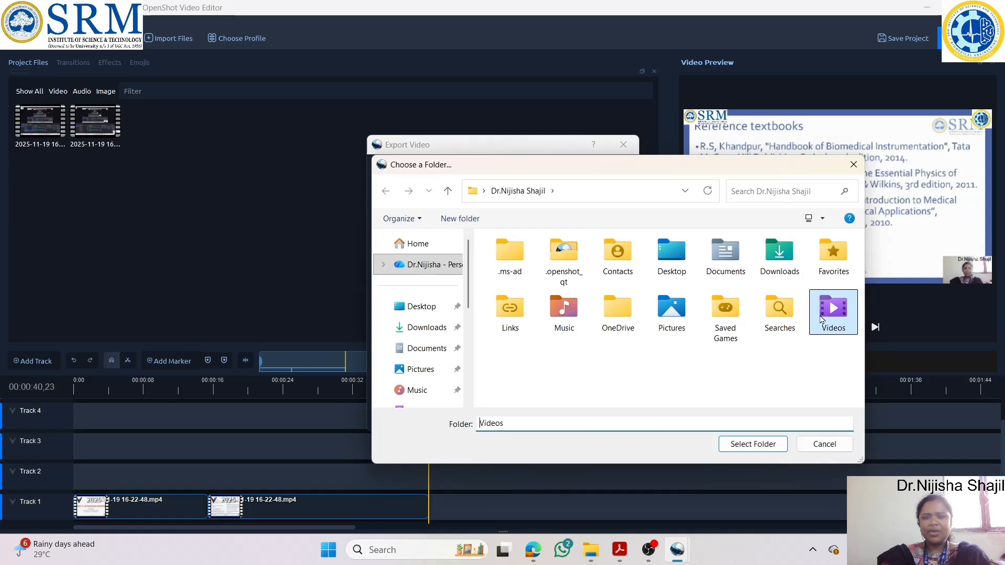
click(727, 444)
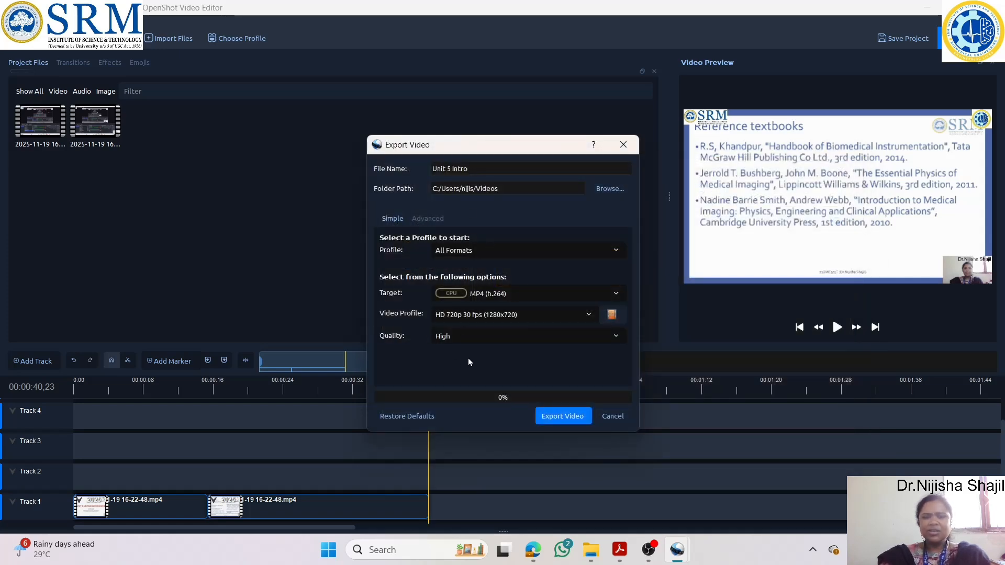
Export the video, dismiss the finished export dialog and close OpenShot without saving the project changes.
click(562, 423)
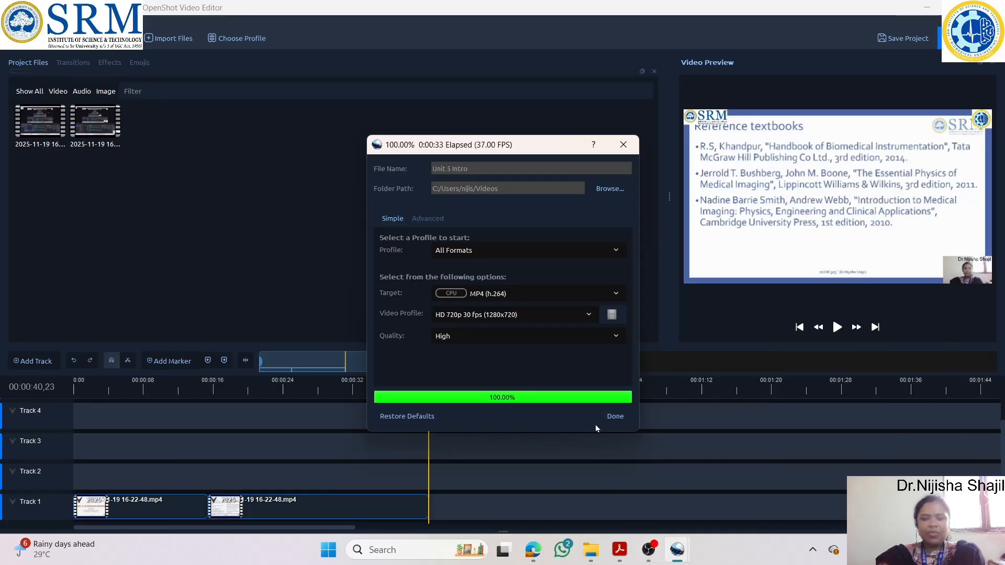
click(623, 417)
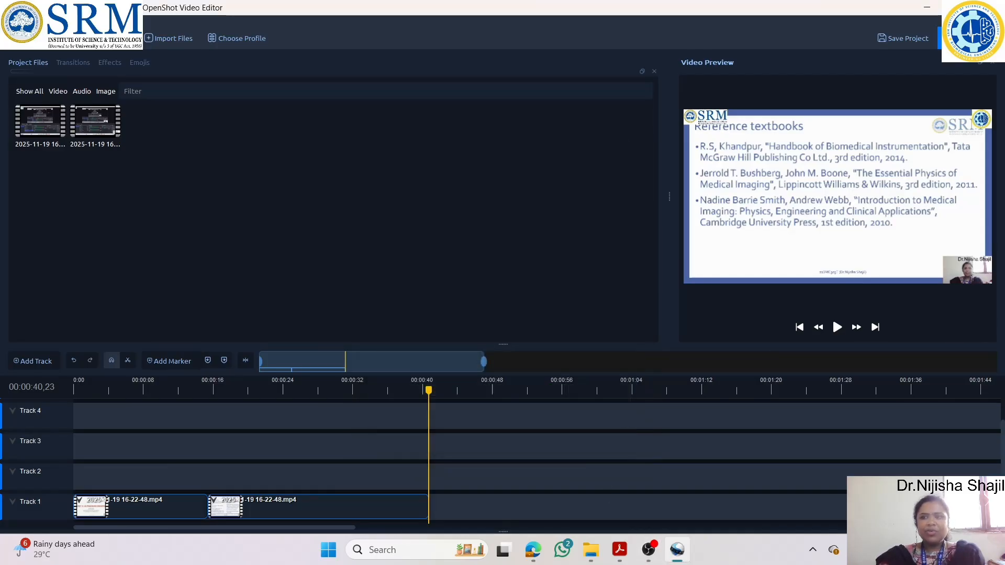
click(991, 8)
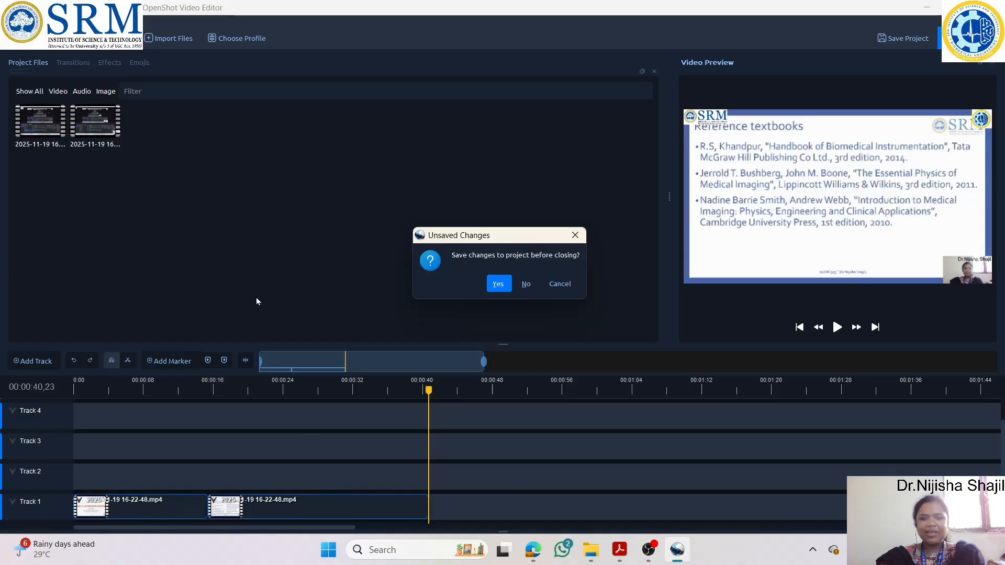
click(526, 285)
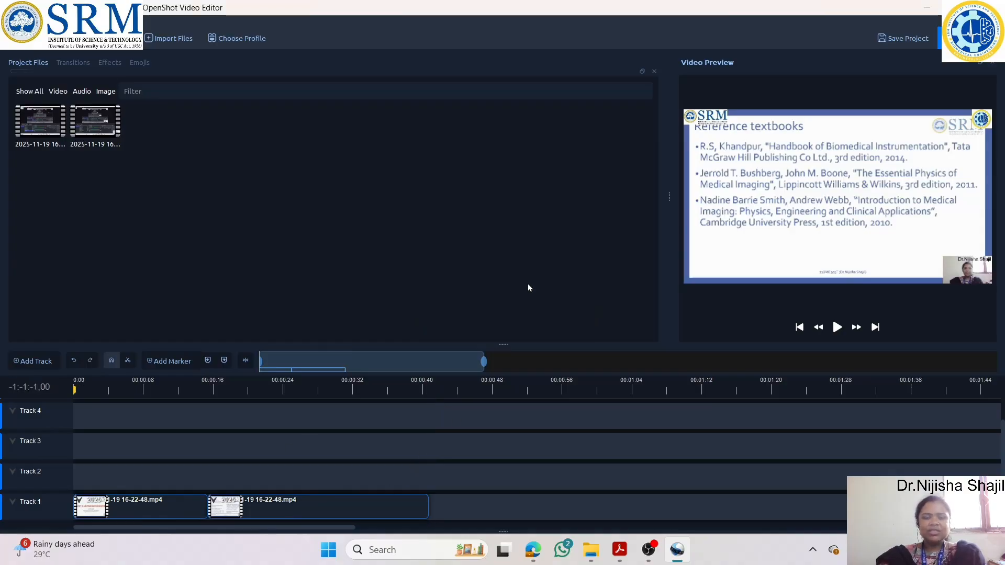
Switch to the Videos folder in File Explorer and play the exported "Unit 5 Intro" video.
mouse_move(604, 549)
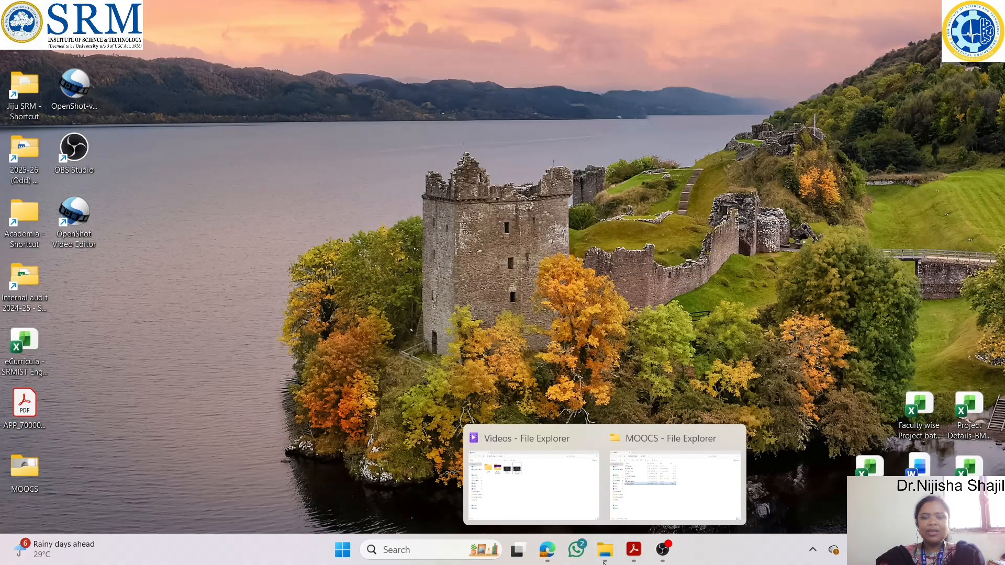
click(542, 484)
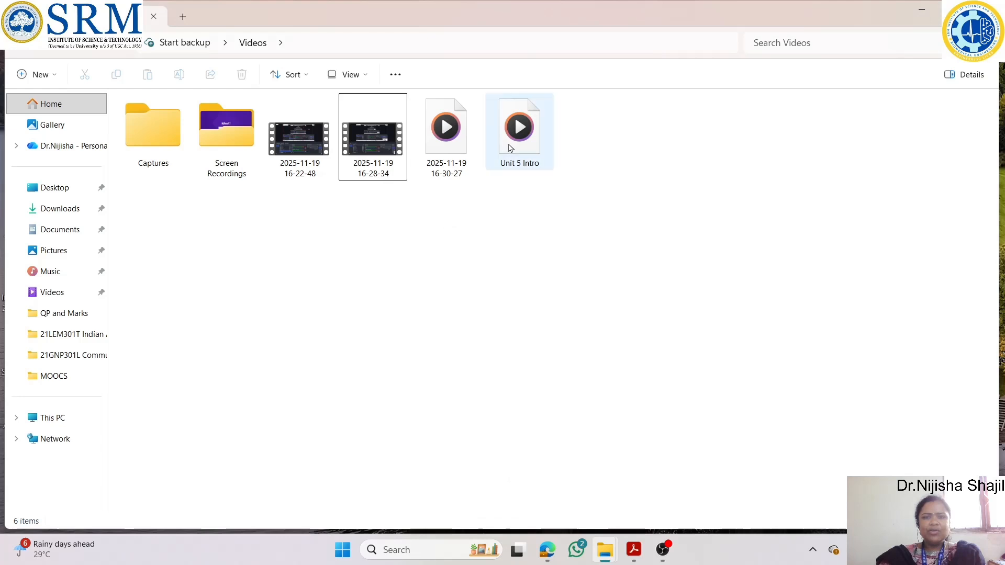
double_click(518, 131)
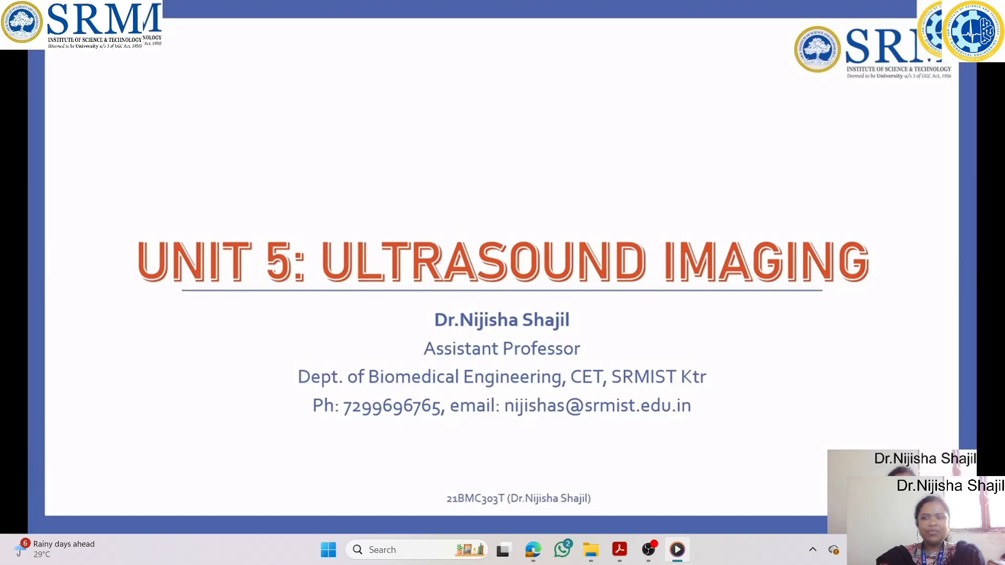
mouse_move(638, 489)
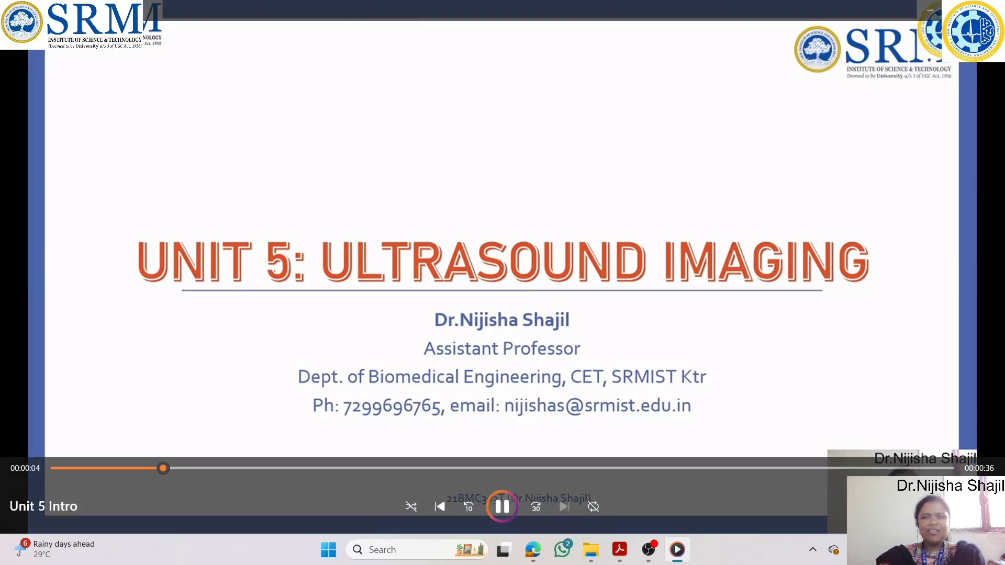